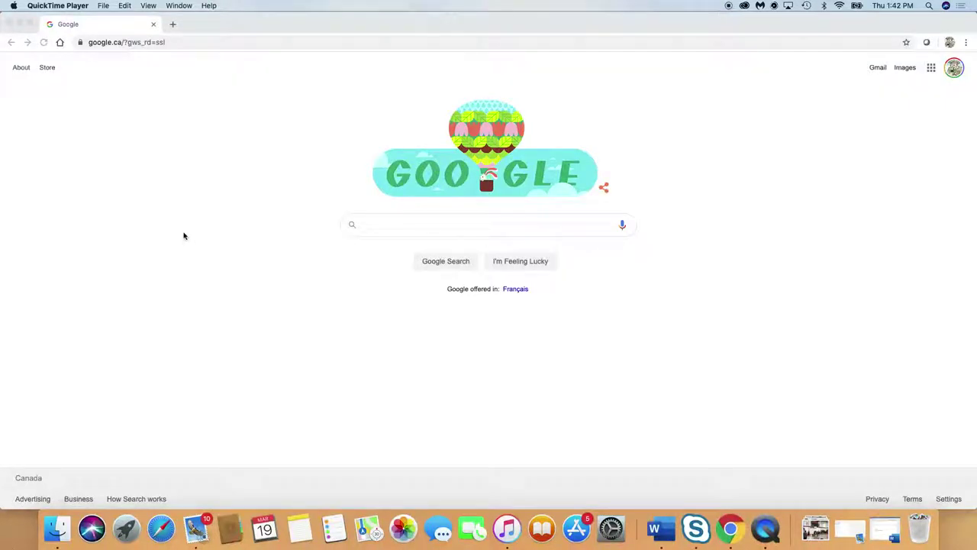
# Fill Chrome's address bar with senecajournalism.ca/admin by autocompleting from 'sene'.
pyautogui.click(176, 42)
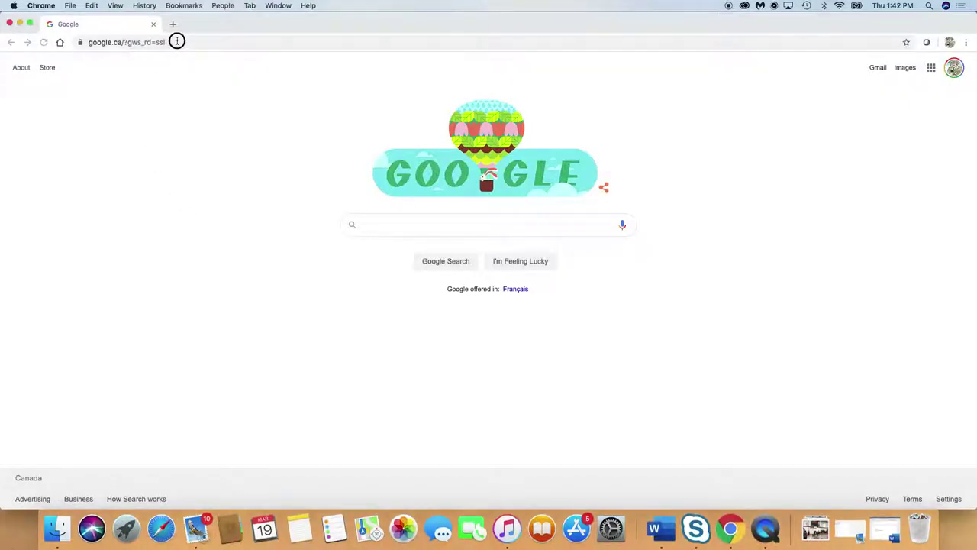
pyautogui.write('sene')
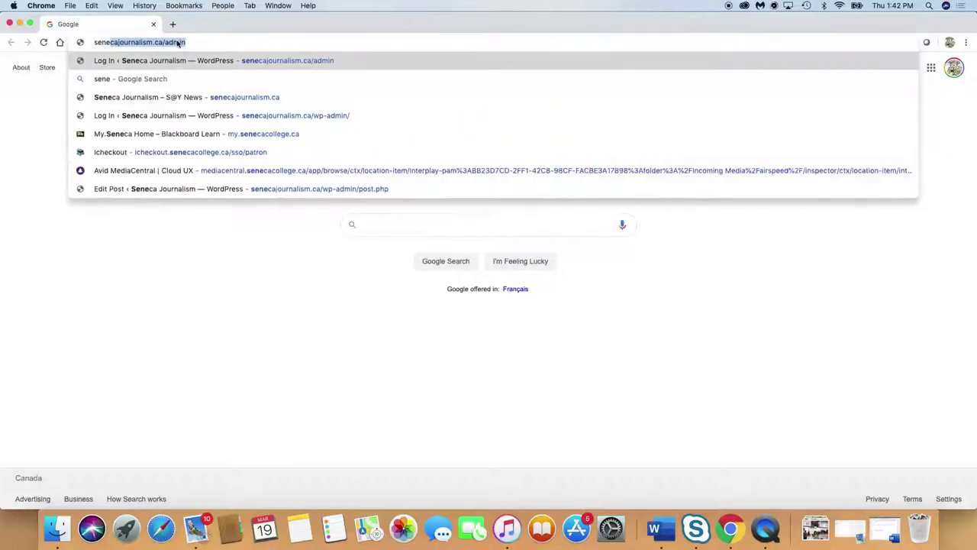
pyautogui.press('Right')
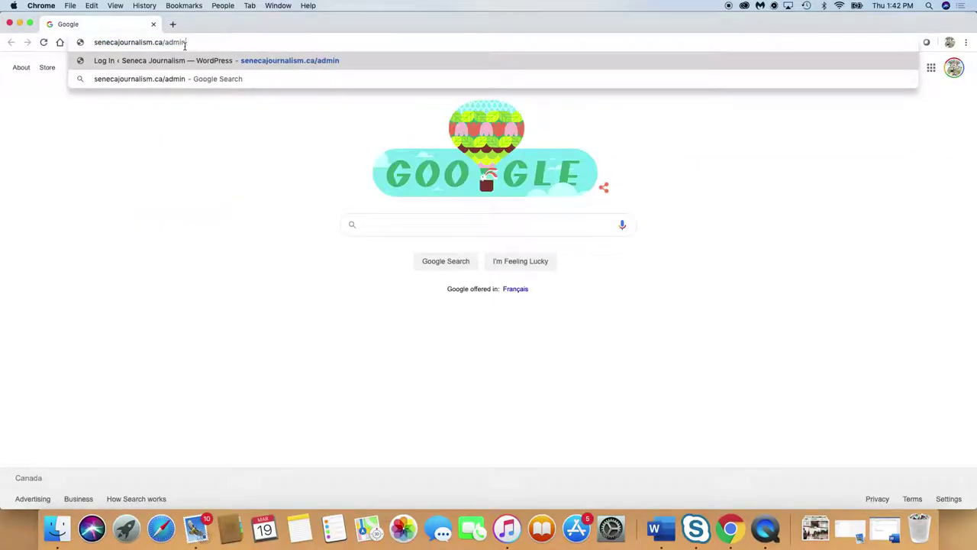
# Load the senecajournalism.ca admin login page and sign in with the account username and password.
pyautogui.press('Return')
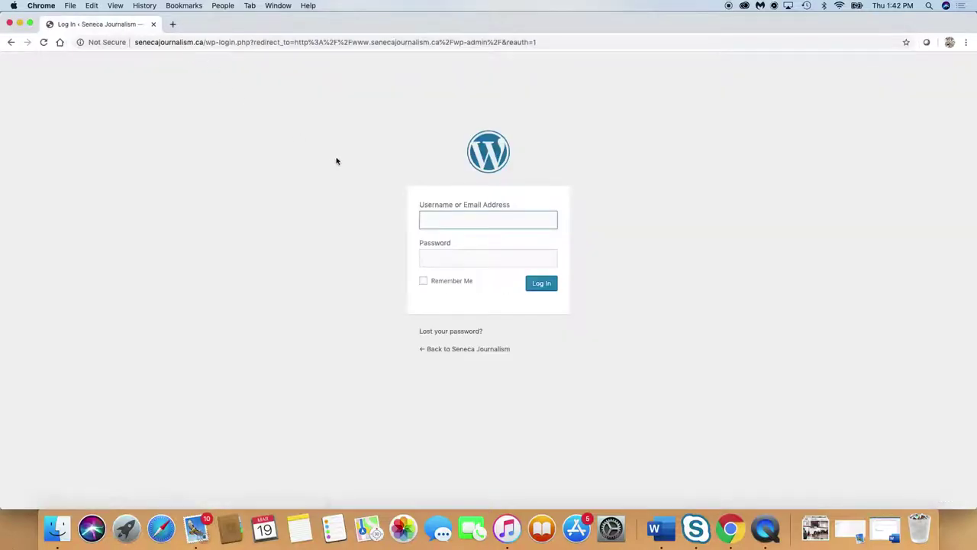
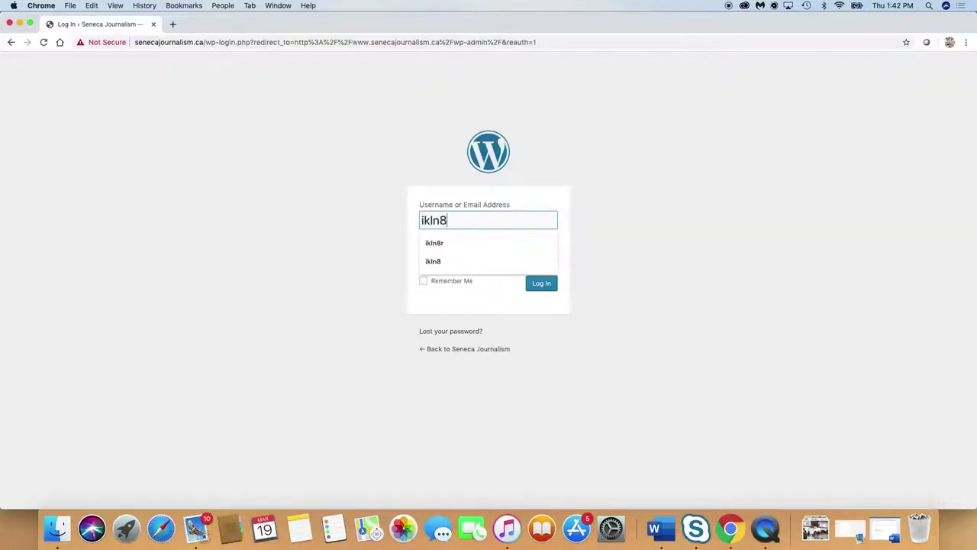
pyautogui.click(424, 256)
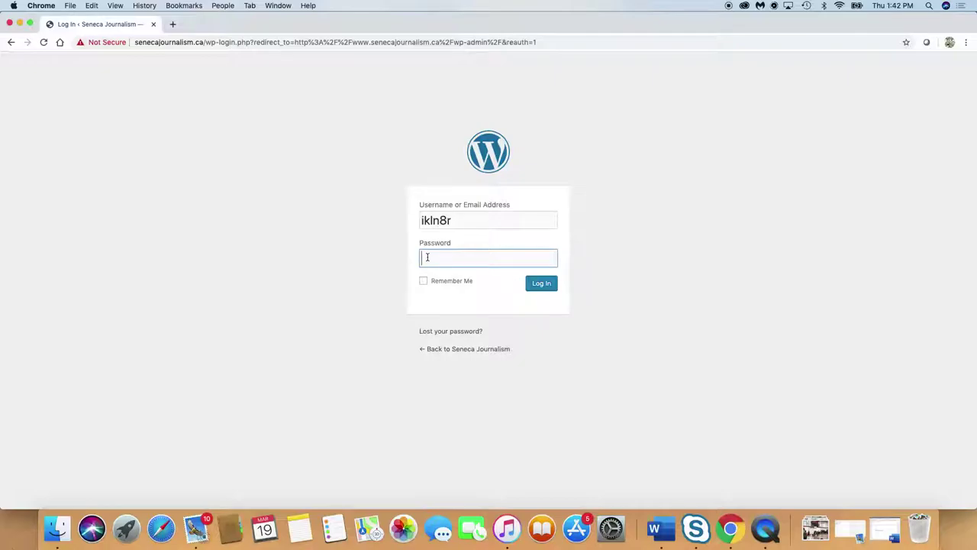
pyautogui.press('super+v')
pyautogui.click(548, 284)
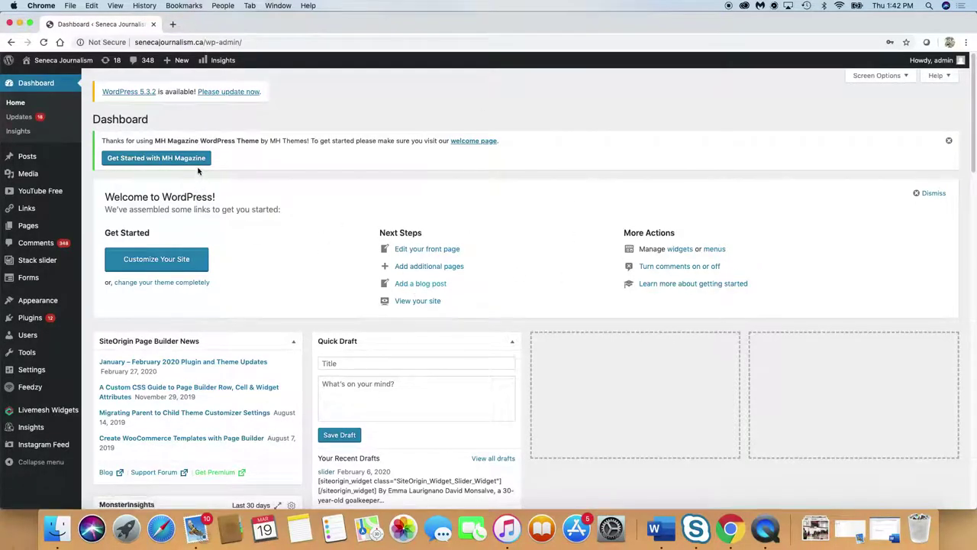
# Add a new post, enter the title 'Sample Page Builder', and save the draft.
pyautogui.moveTo(25, 157)
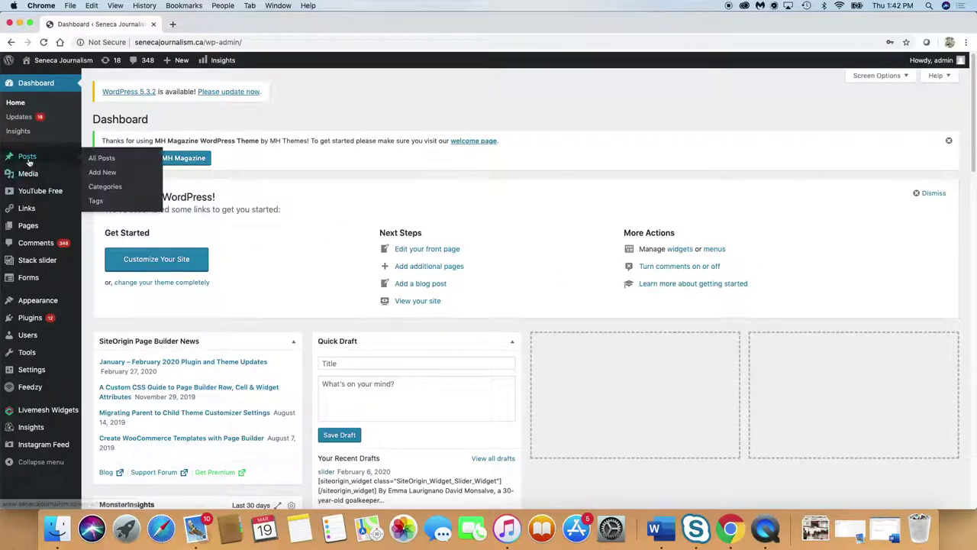
pyautogui.click(98, 175)
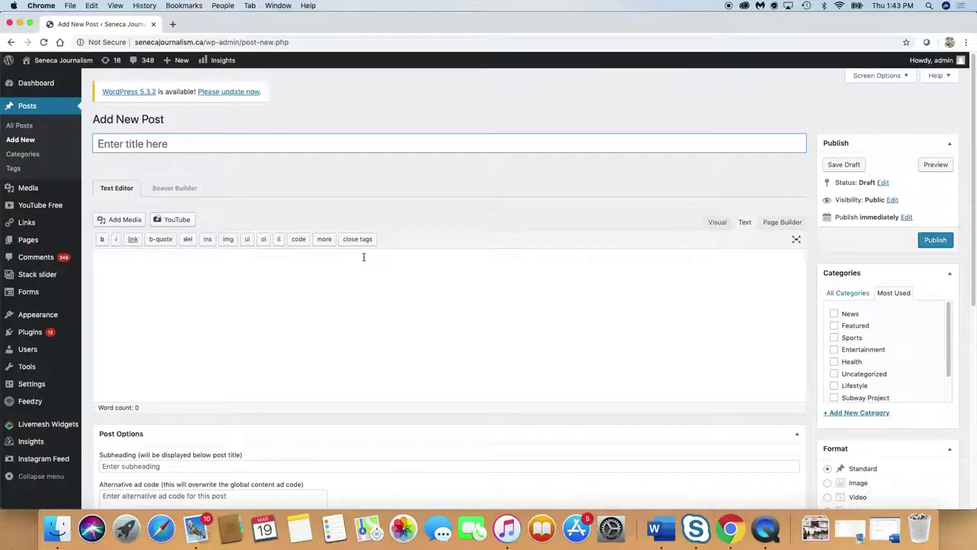
pyautogui.write('Sample')
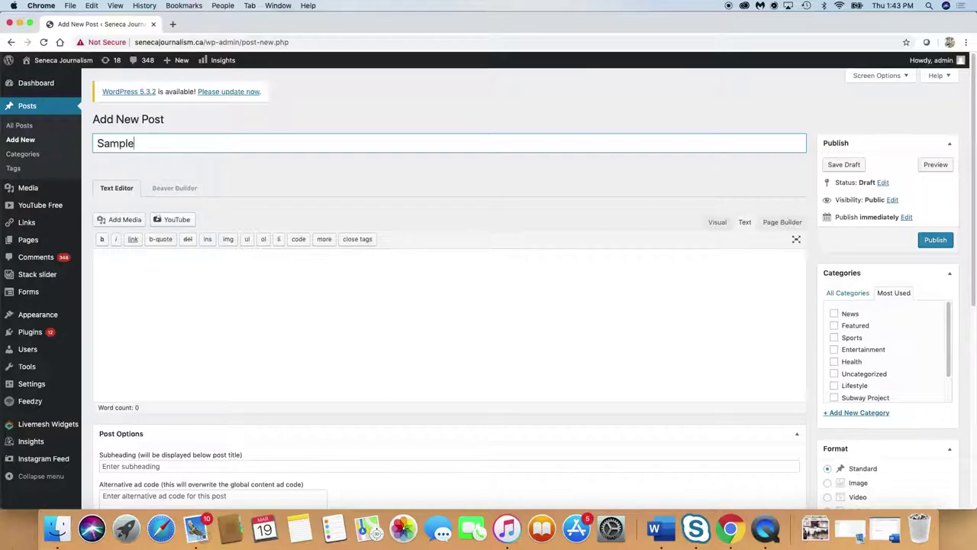
pyautogui.write(' Page Builder')
pyautogui.click(214, 168)
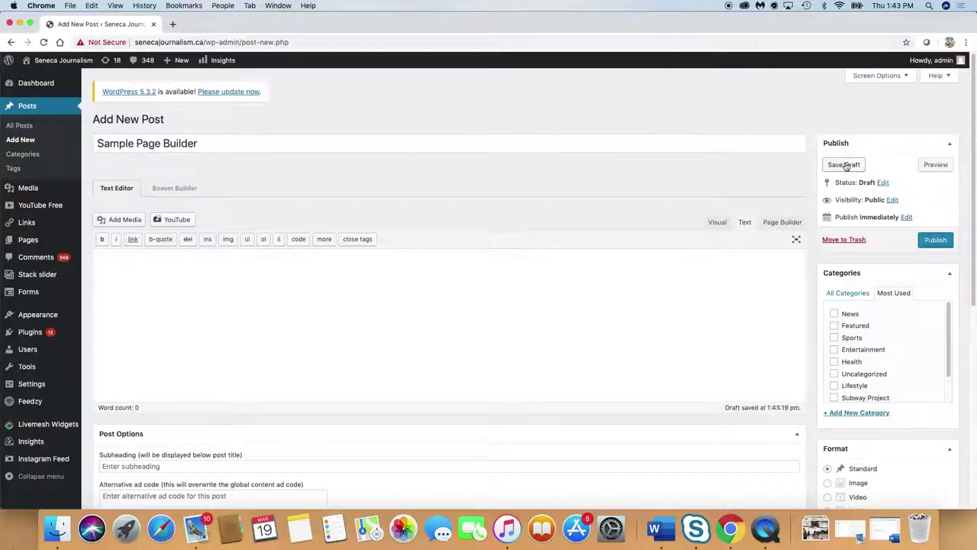
pyautogui.click(845, 166)
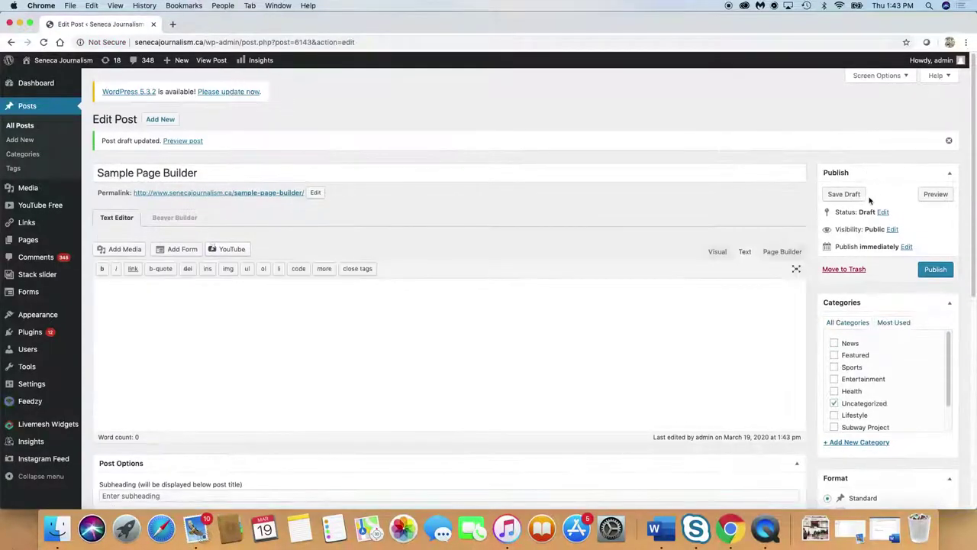
# Check Student Work instead of Uncategorized, then scroll down to the featured image box.
pyautogui.scroll(-2, 888, 339)
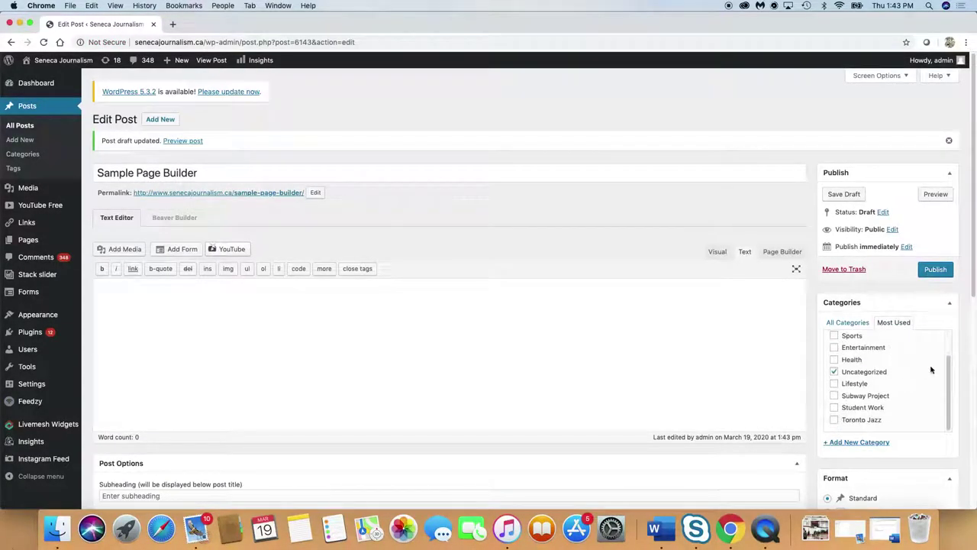
pyautogui.scroll(-3, 969, 296)
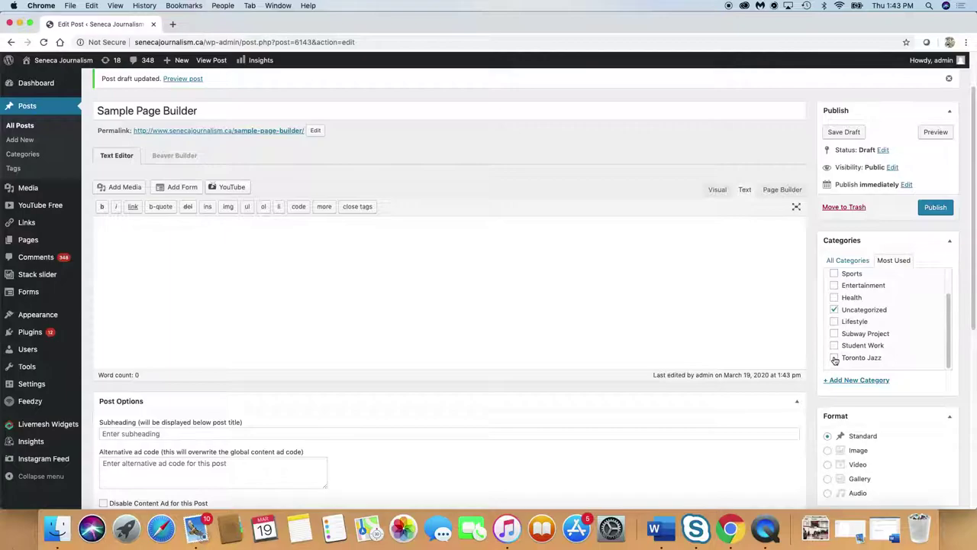
pyautogui.click(834, 345)
pyautogui.click(834, 309)
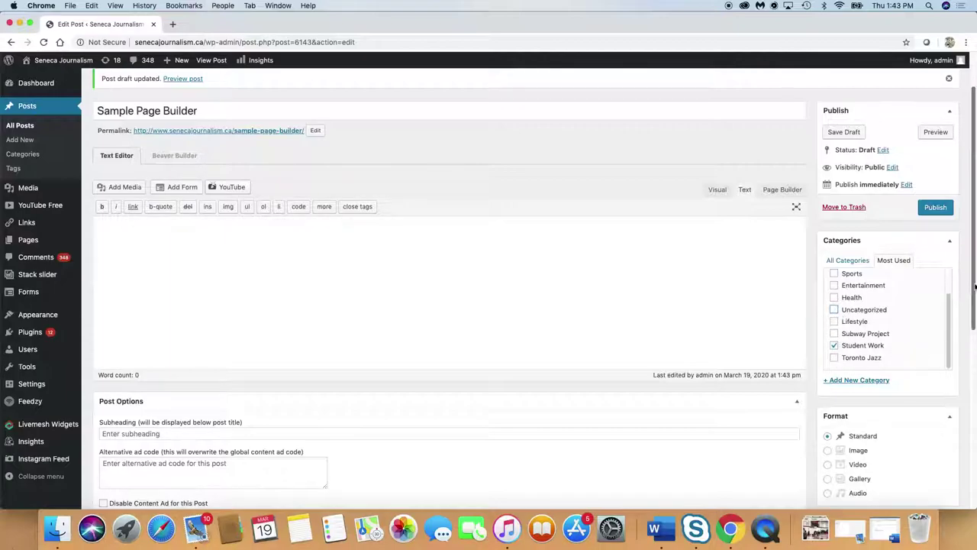
pyautogui.moveTo(975, 286); pyautogui.dragTo(885, 211)
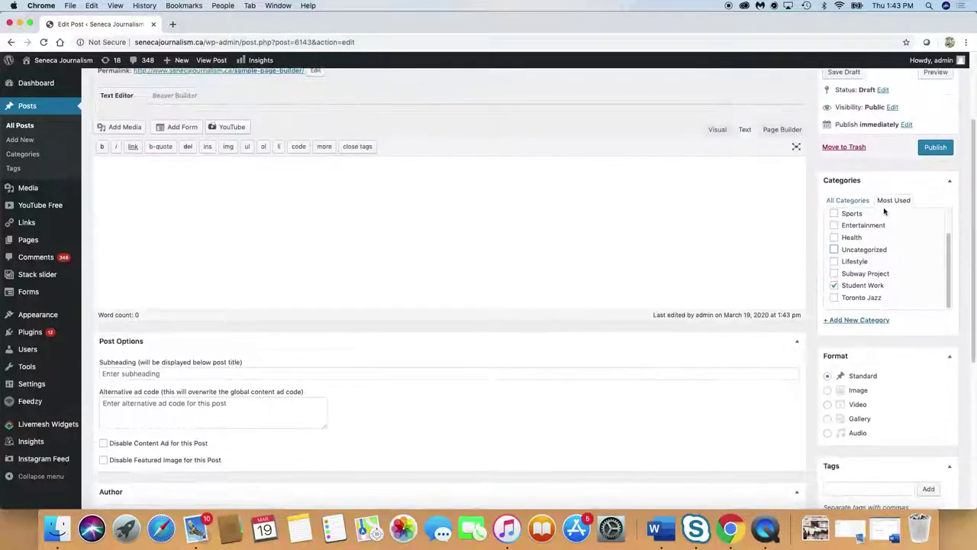
pyautogui.moveTo(969, 299); pyautogui.dragTo(970, 445)
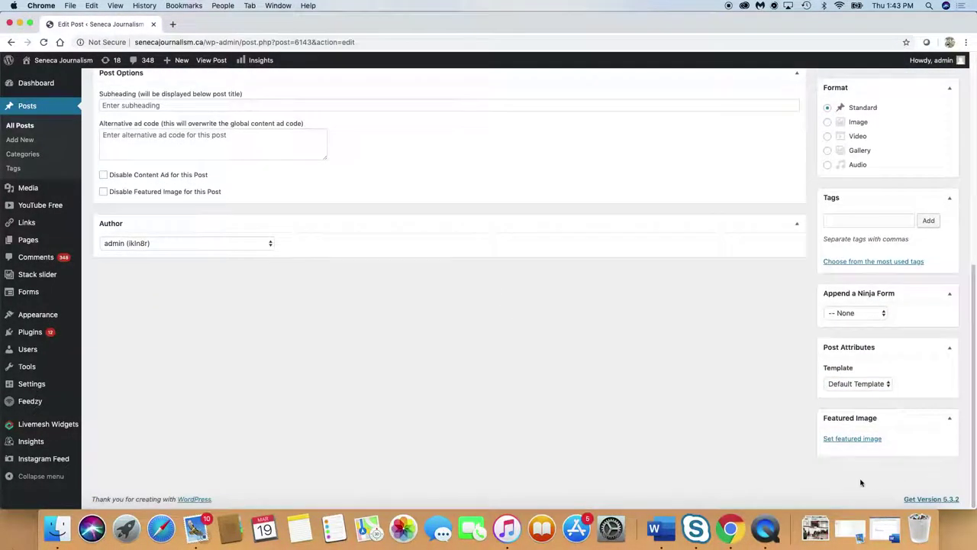
# Pick the slow loris photo in the Media Library as the featured image.
pyautogui.click(847, 441)
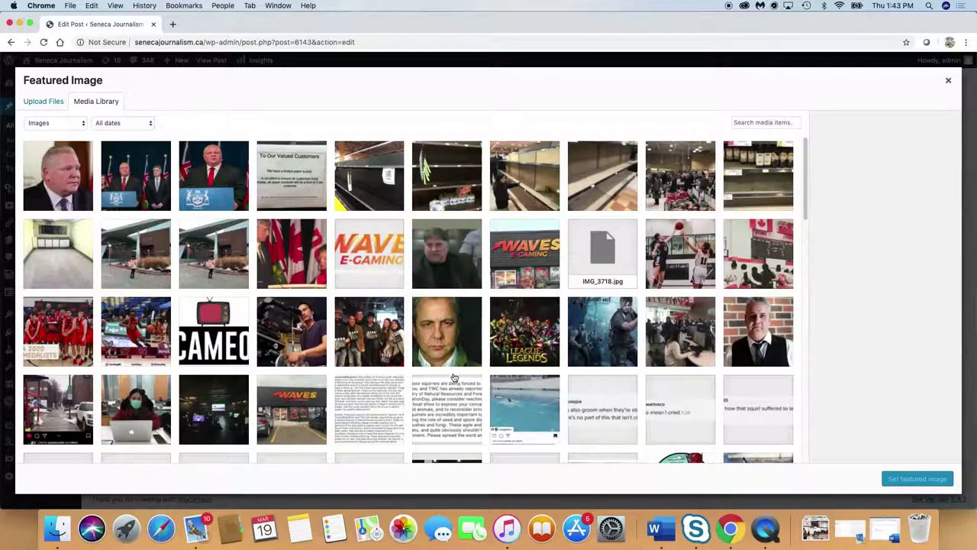
pyautogui.scroll(-10, 454, 377)
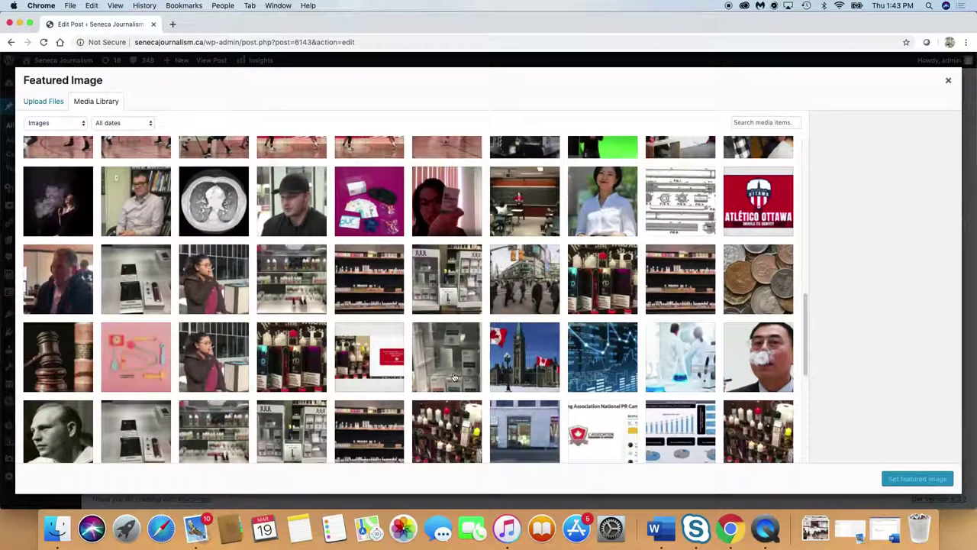
pyautogui.scroll(5, 453, 377)
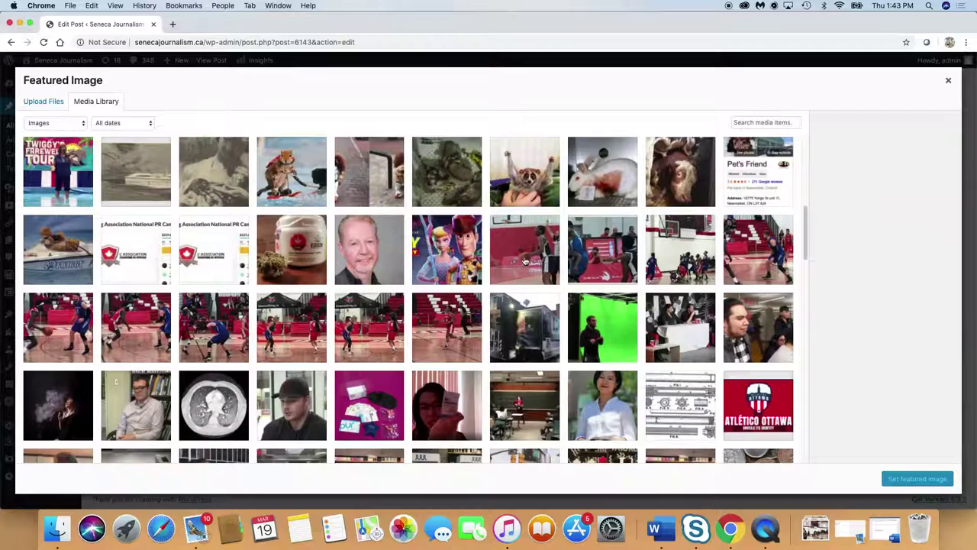
pyautogui.click(525, 182)
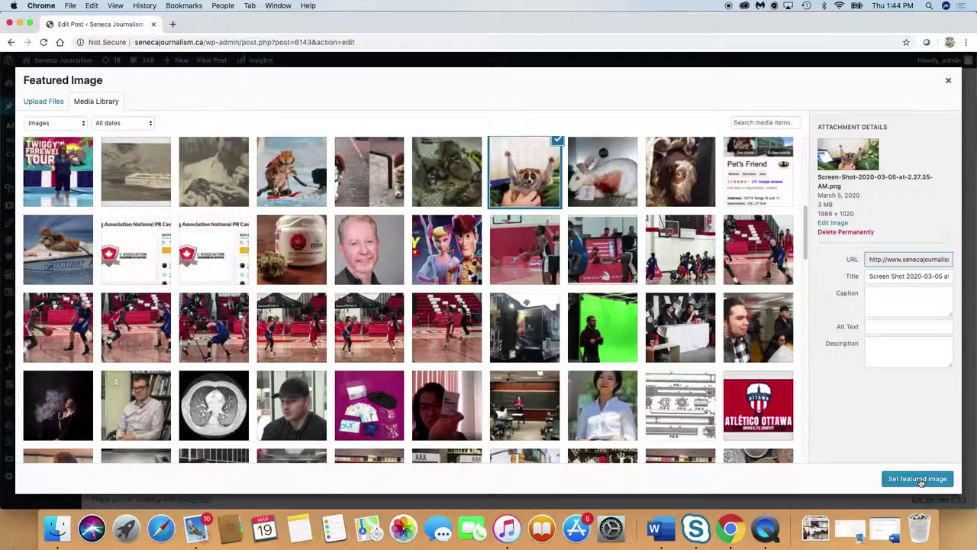
pyautogui.click(919, 479)
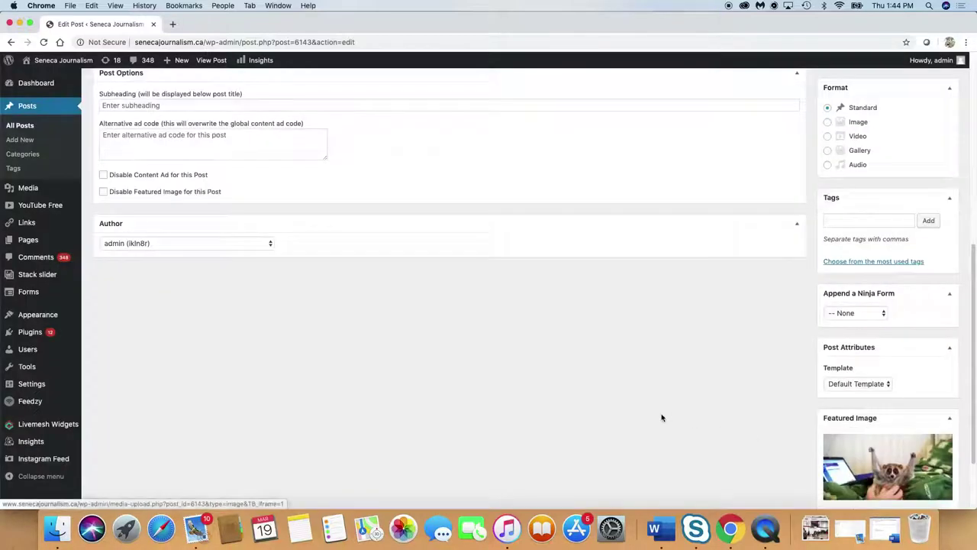
# Return to the top of Edit Post and switch the editor to Page Builder.
pyautogui.scroll(10, 605, 386)
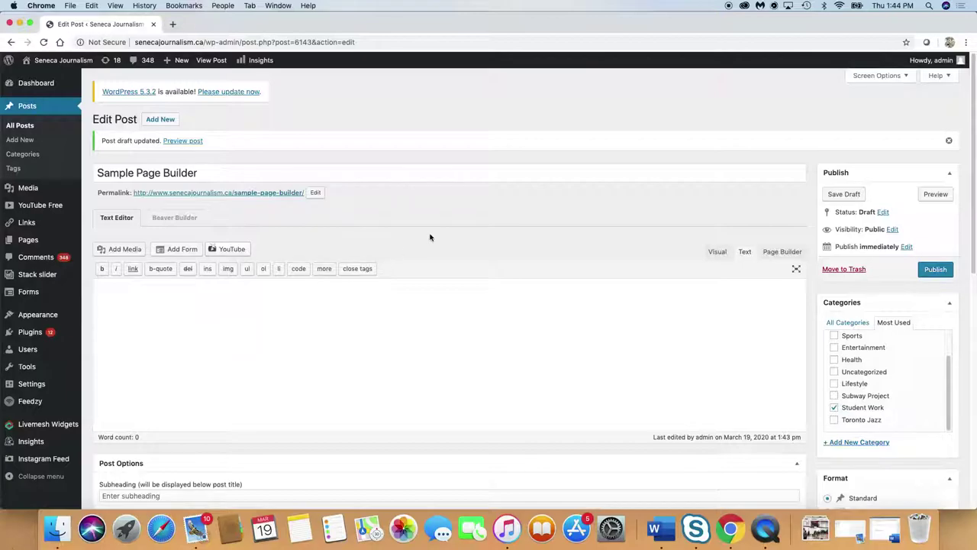
pyautogui.click(777, 252)
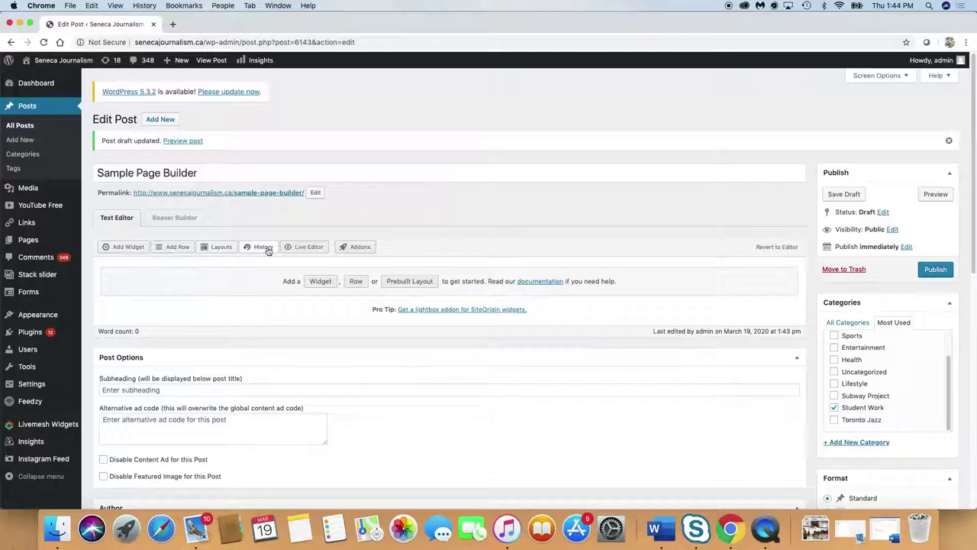
# Insert a new three-column row with widths of 30.9%, 44.2% and 24.9%.
pyautogui.click(173, 248)
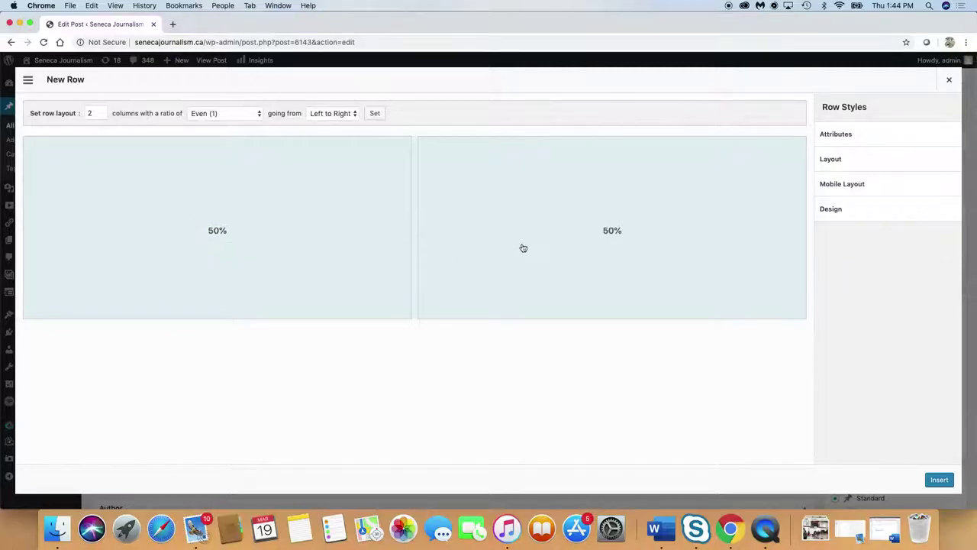
pyautogui.click(101, 115)
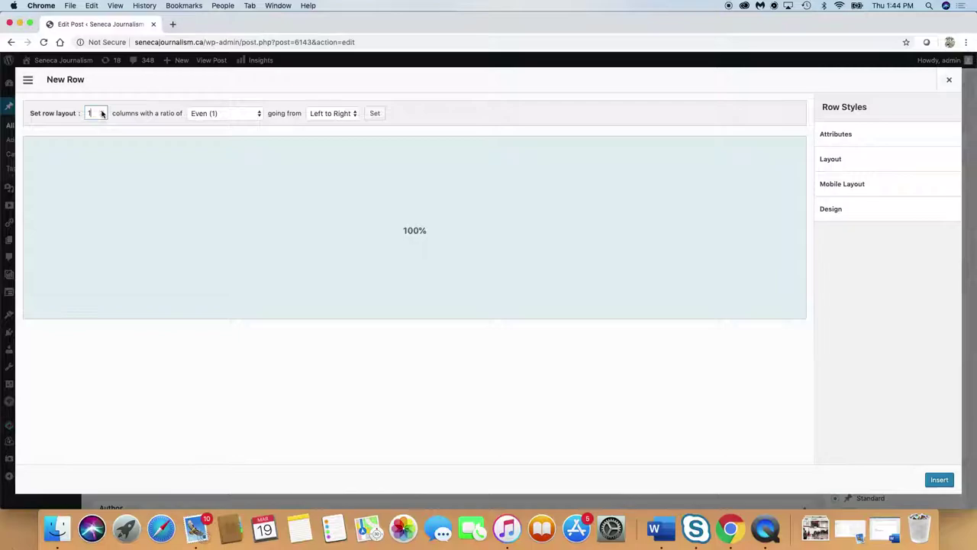
pyautogui.click(102, 112)
pyautogui.click(102, 111)
pyautogui.click(101, 111)
pyautogui.click(101, 111)
pyautogui.click(102, 111)
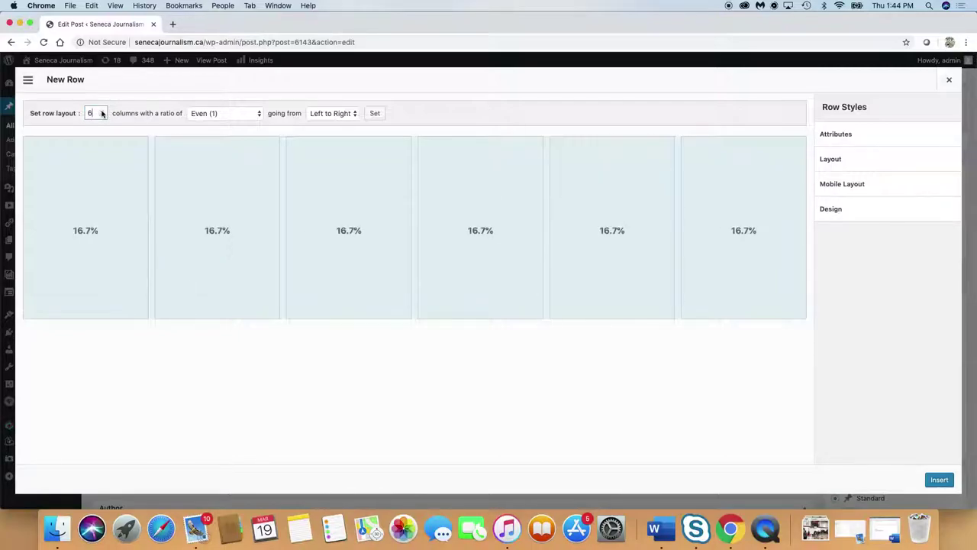
pyautogui.click(102, 116)
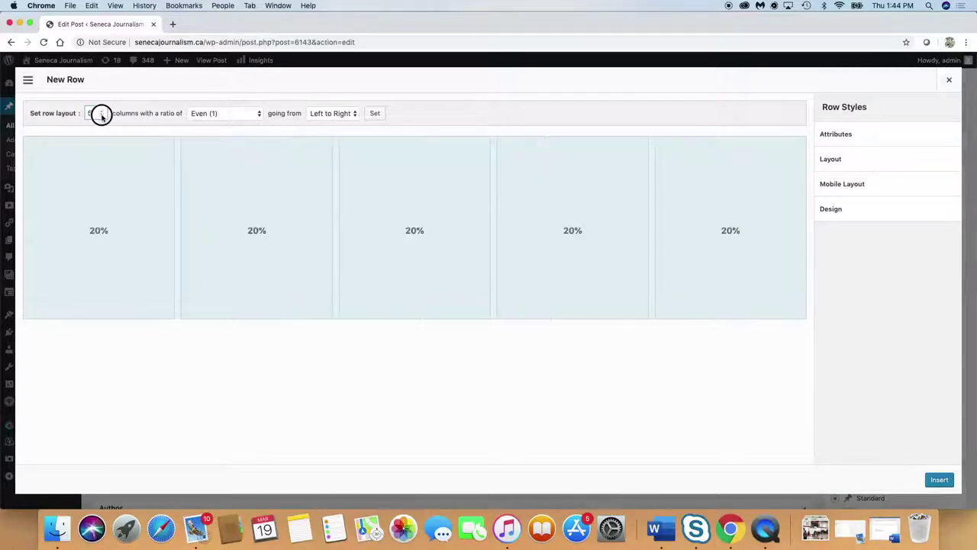
pyautogui.click(102, 116)
pyautogui.click(102, 116)
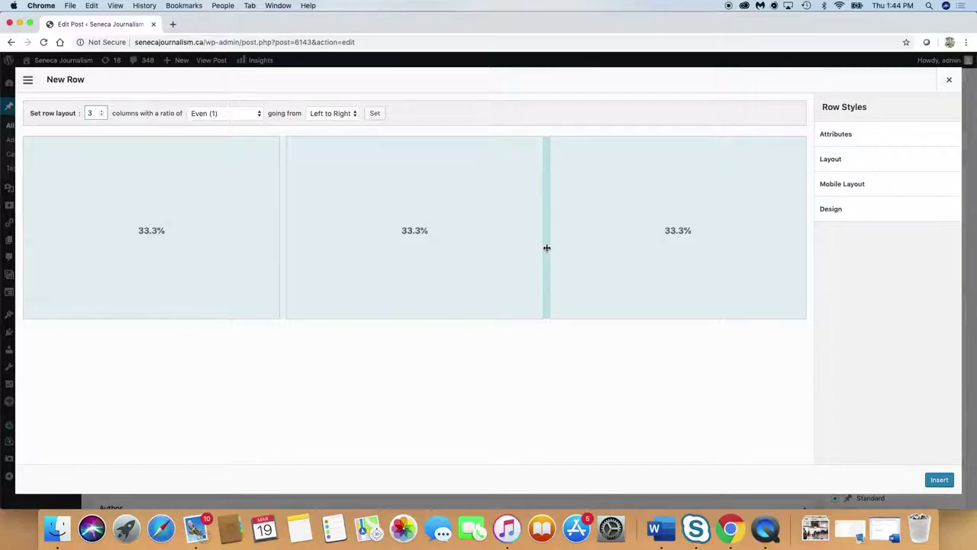
pyautogui.moveTo(545, 247); pyautogui.dragTo(615, 242)
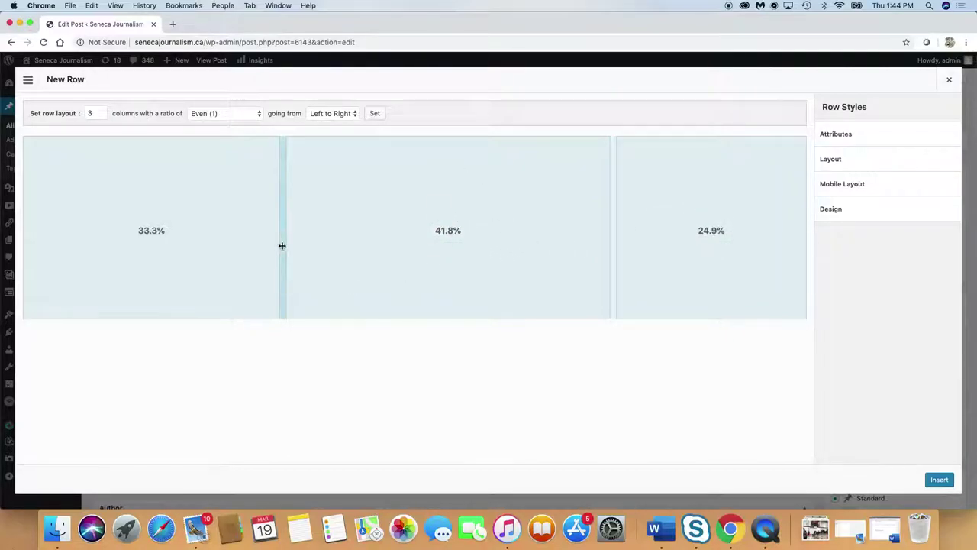
pyautogui.moveTo(280, 245); pyautogui.dragTo(265, 252)
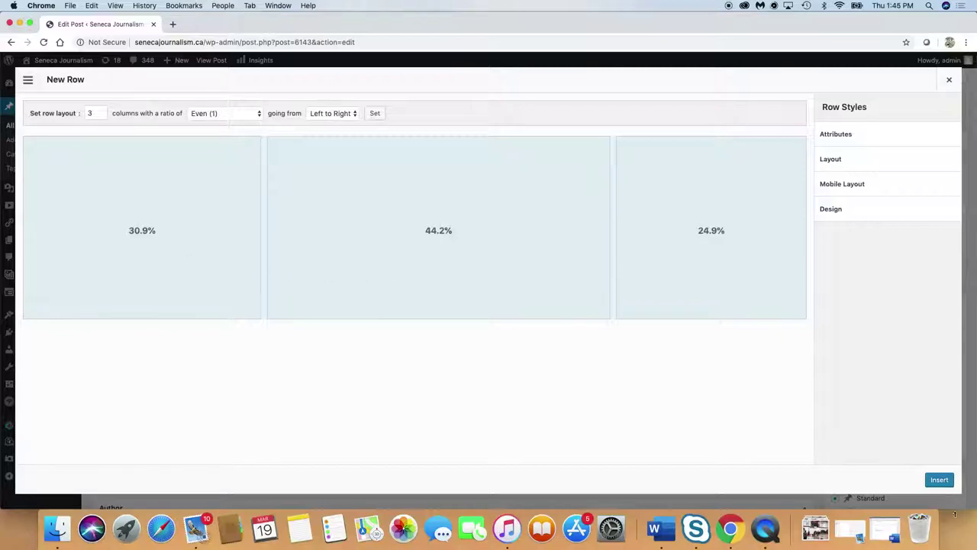
pyautogui.click(940, 479)
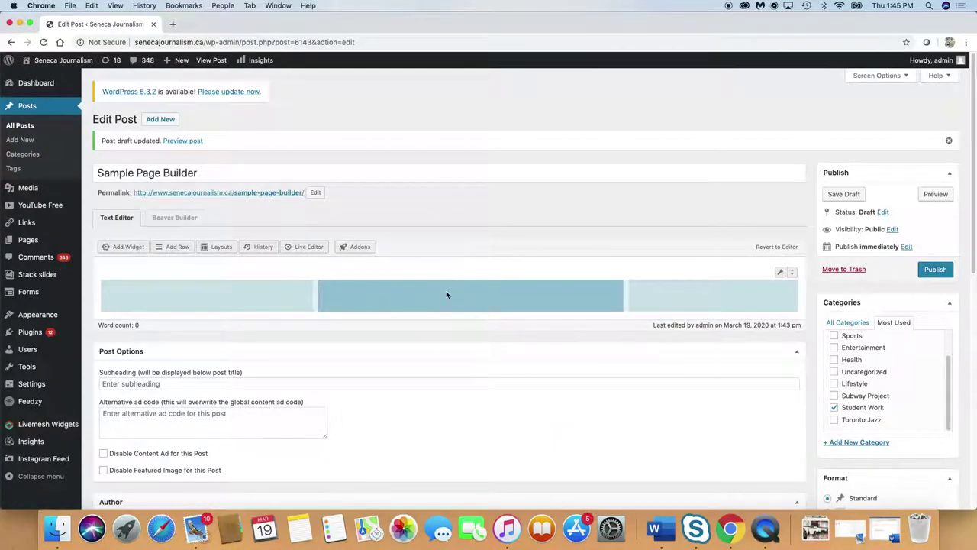
# Put a SiteOrigin Editor widget into the row's middle column.
pyautogui.click(130, 247)
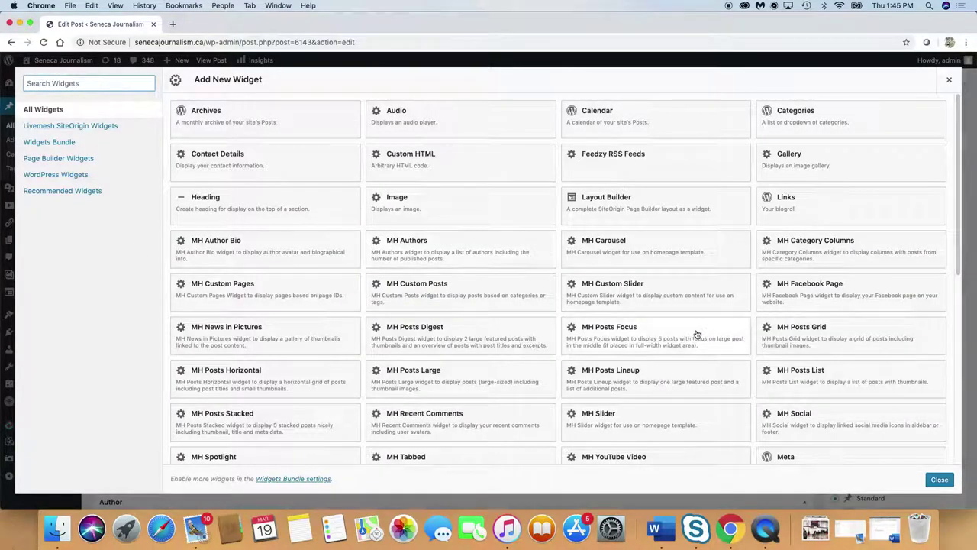
pyautogui.scroll(-1, 738, 297)
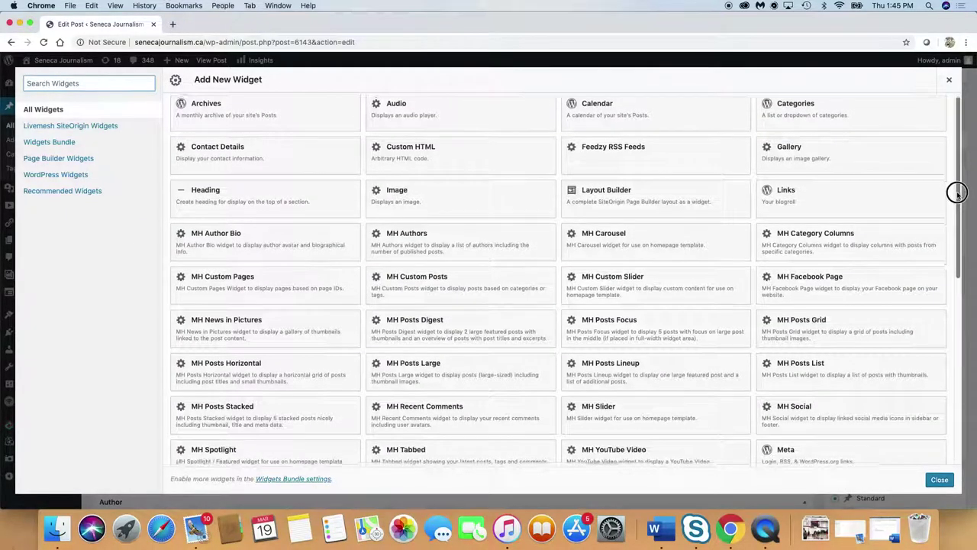
pyautogui.moveTo(955, 192); pyautogui.dragTo(873, 328)
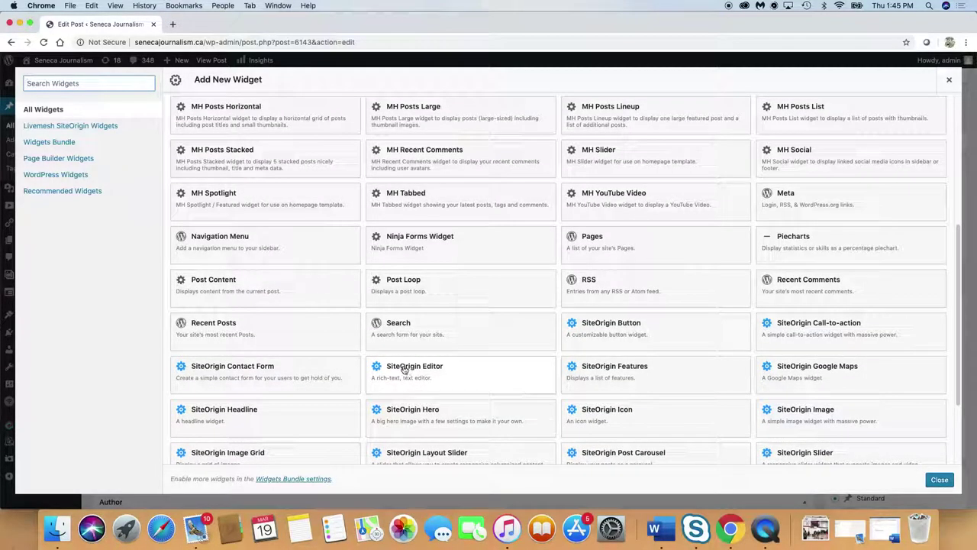
pyautogui.click(404, 368)
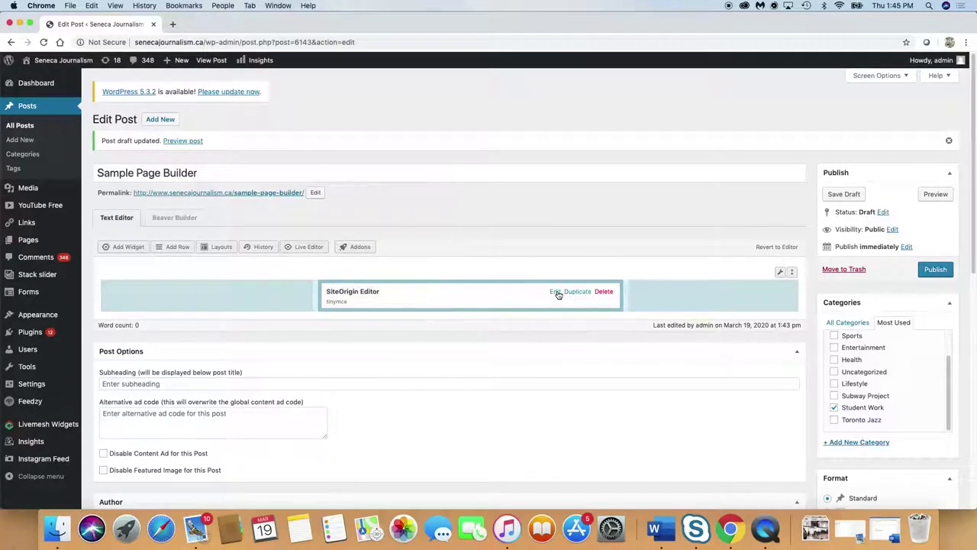
# Title the SiteOrigin Editor widget 'This is the Main Article'.
pyautogui.click(557, 292)
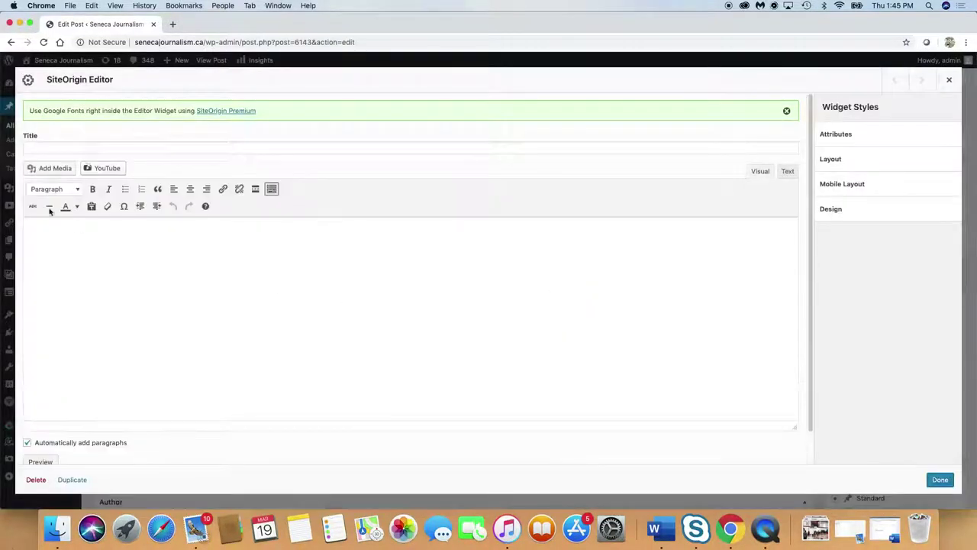
pyautogui.click(71, 147)
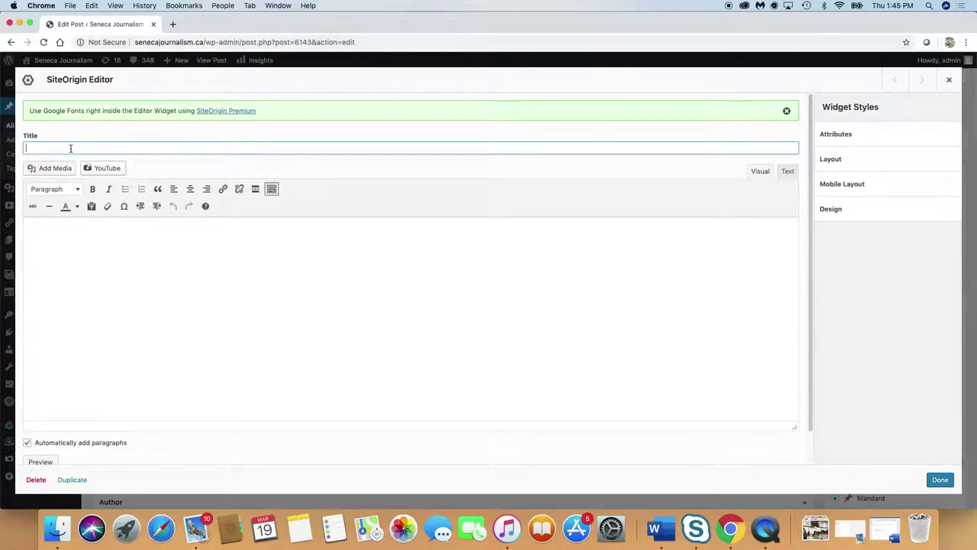
pyautogui.write('This is the')
pyautogui.press('BackSpace')
pyautogui.write('<<')
pyautogui.press('BackSpace')
pyautogui.press('BackSpace')
pyautogui.write('M')
pyautogui.click(42, 240)
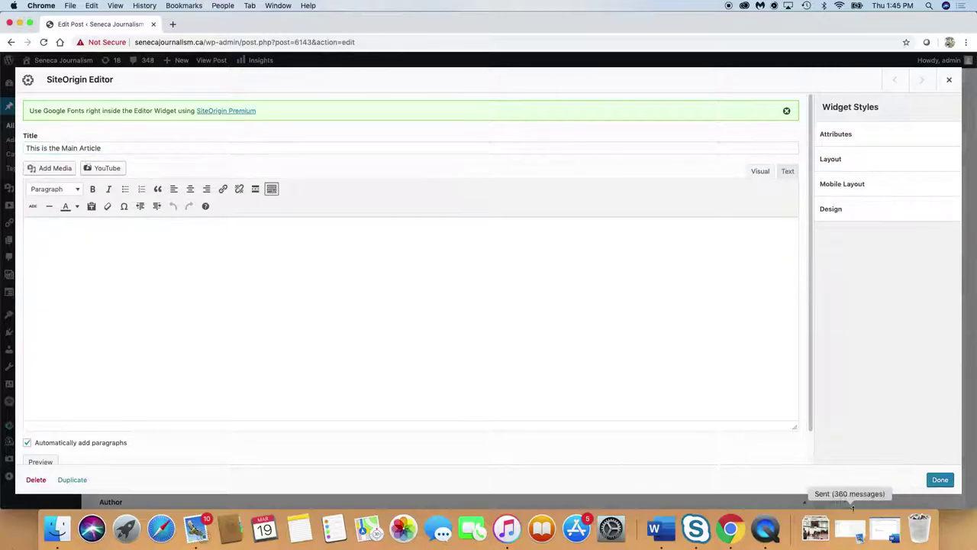
# Select the lorem ipsum paragraphs in the Word document 'Nonsense'.
pyautogui.click(885, 528)
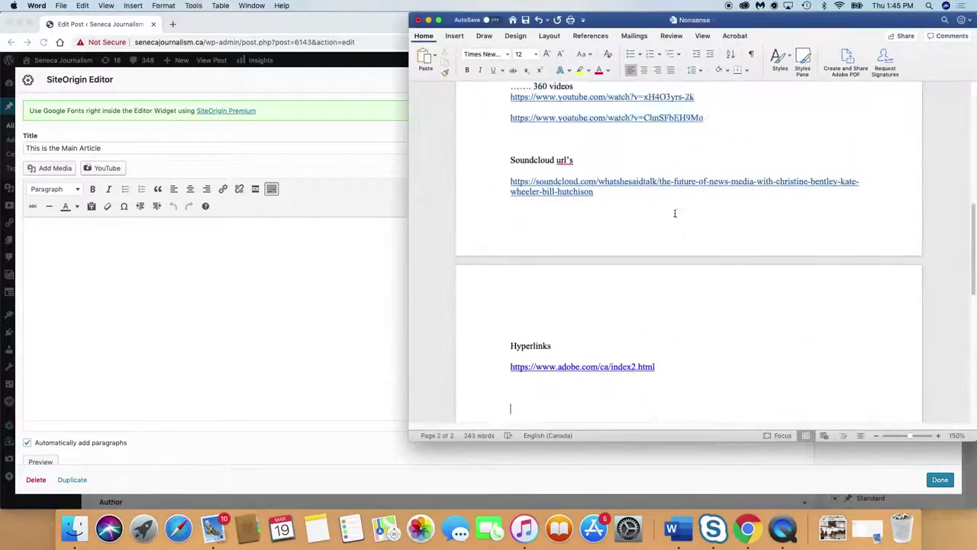
pyautogui.scroll(10, 675, 213)
pyautogui.moveTo(672, 289); pyautogui.dragTo(511, 152)
pyautogui.press('super+c')
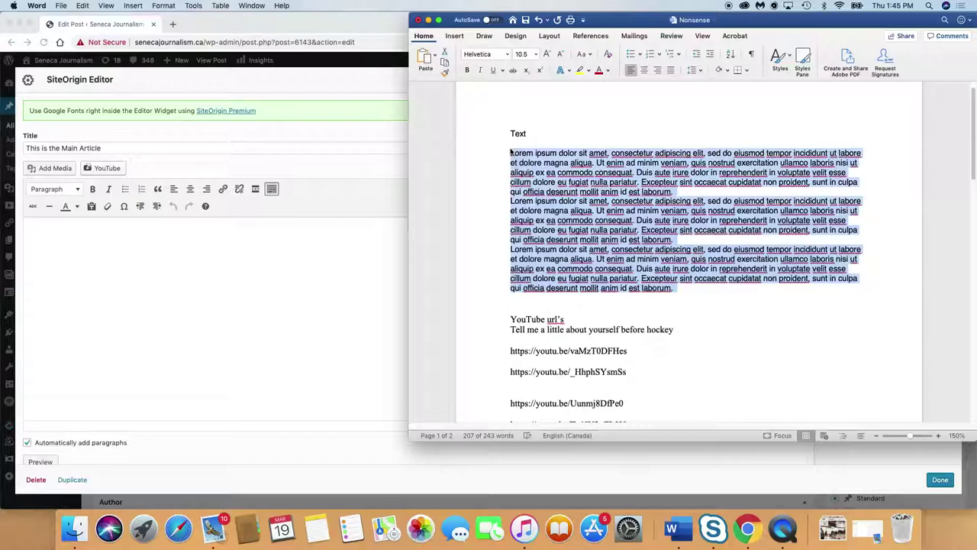
# Paste the lorem ipsum paragraphs into the widget body and add a blank line before the third.
pyautogui.click(69, 236)
pyautogui.press('super+v')
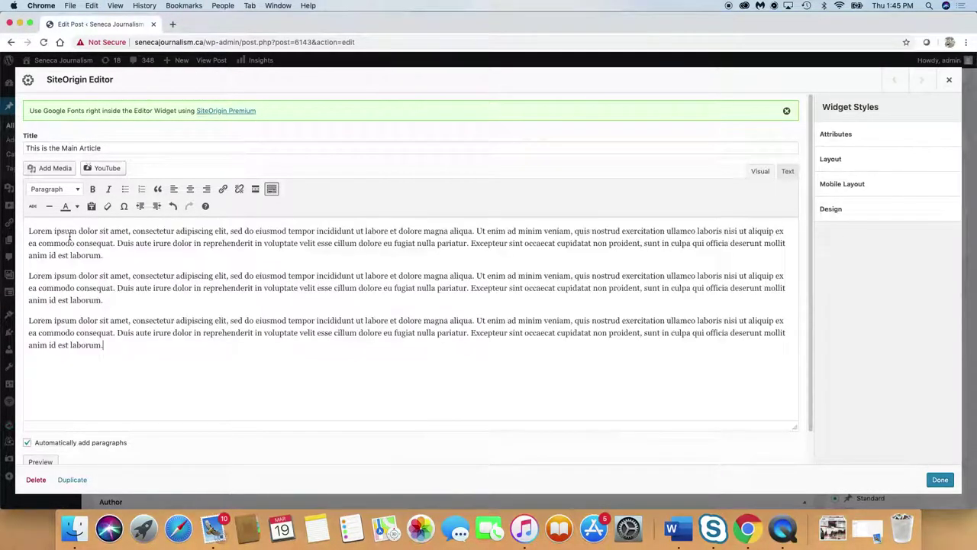
pyautogui.press('super+v')
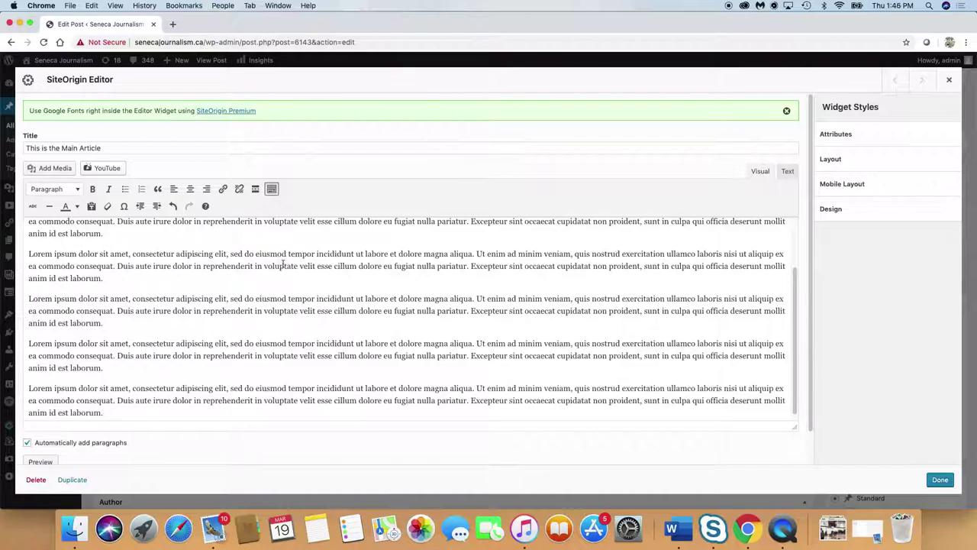
pyautogui.scroll(1, 283, 265)
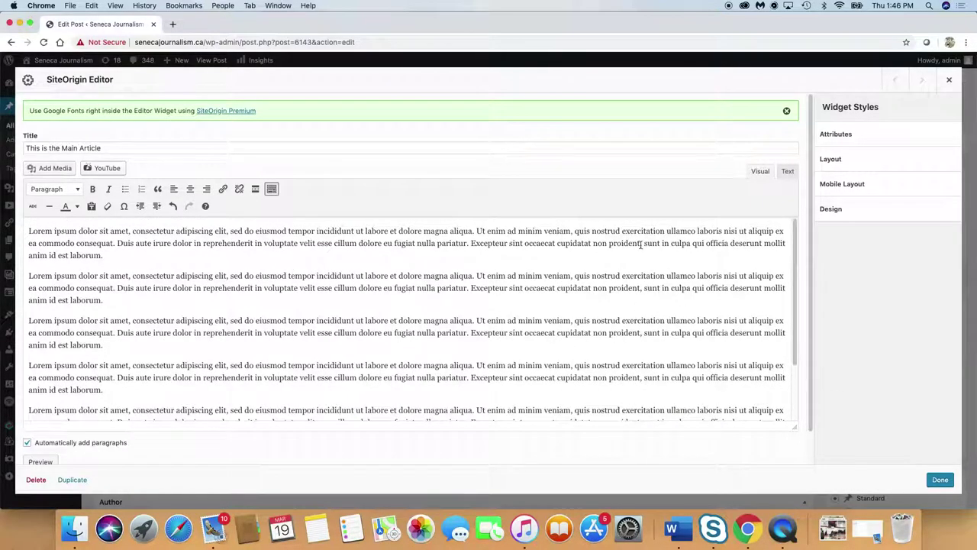
pyautogui.click(31, 312)
pyautogui.press('Return')
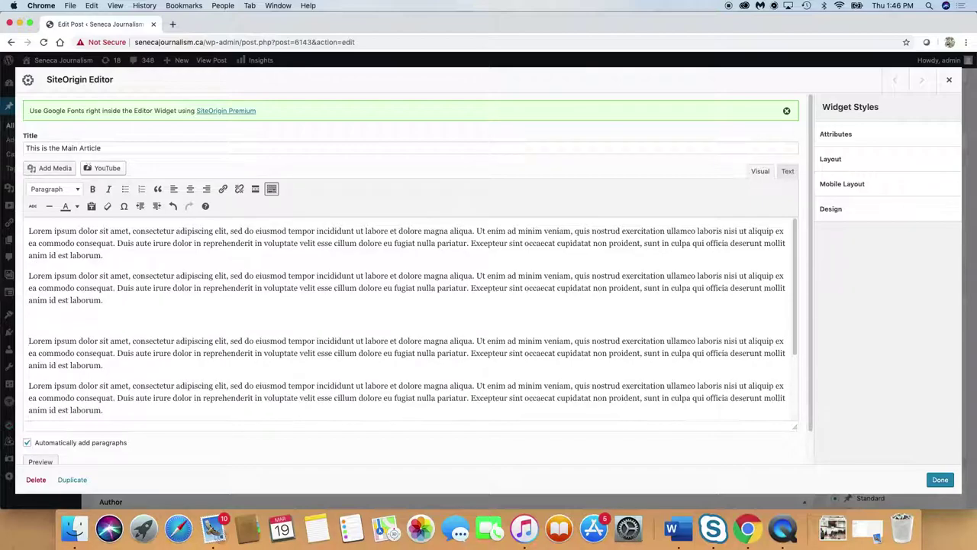
# Insert the 240 × 300 brick-wall portrait with its name caption between the article paragraphs.
pyautogui.click(49, 169)
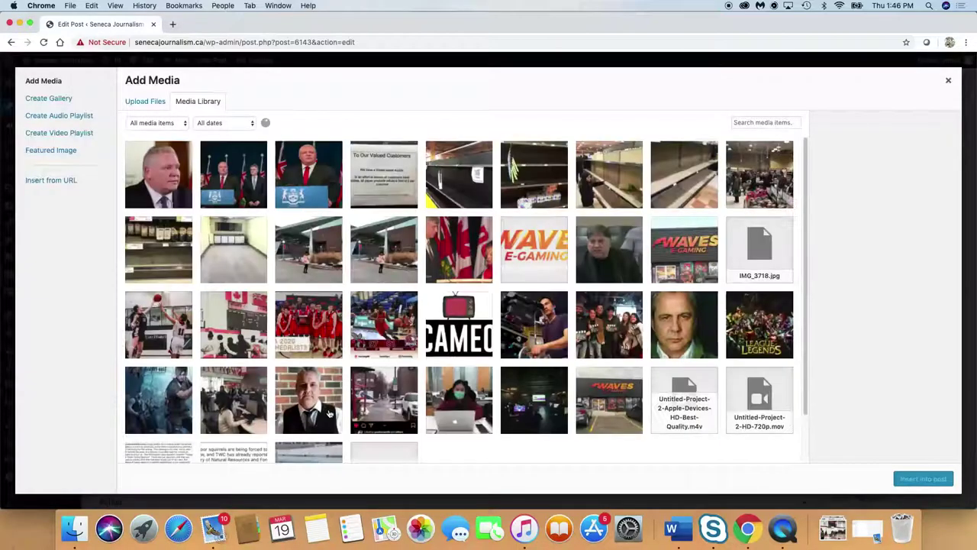
pyautogui.click(313, 399)
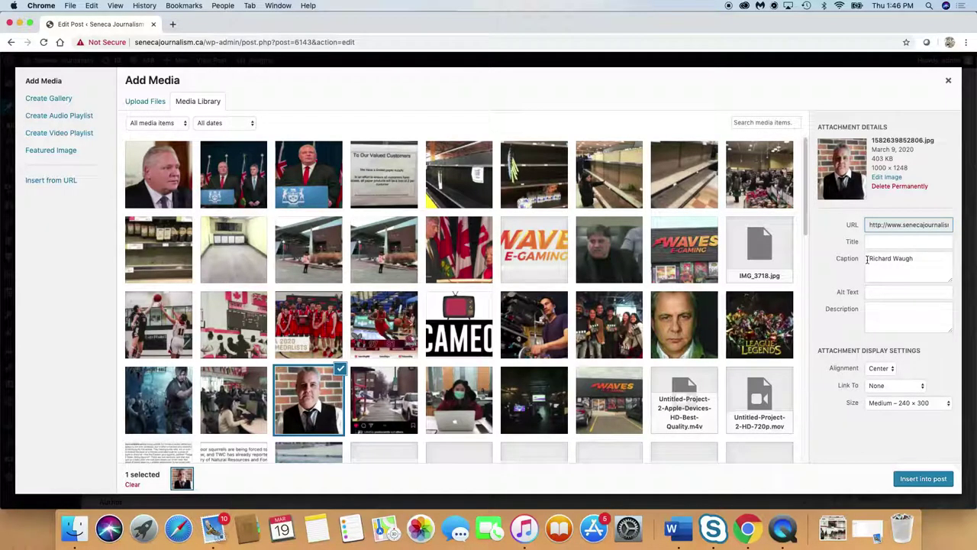
pyautogui.moveTo(867, 260)
pyautogui.mouseDown()
pyautogui.moveTo(923, 257)
pyautogui.moveTo(866, 261)
pyautogui.mouseUp()
pyautogui.click(920, 258)
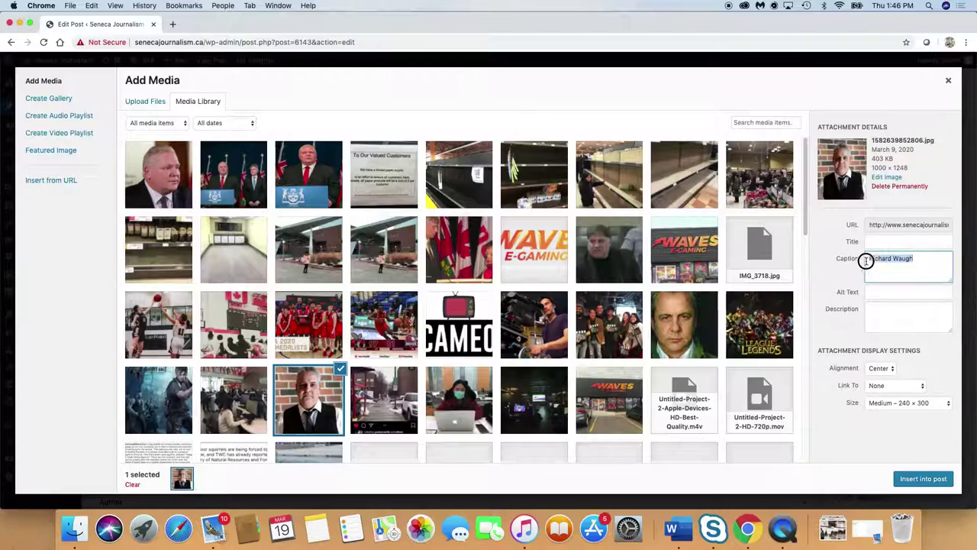
pyautogui.click(880, 267)
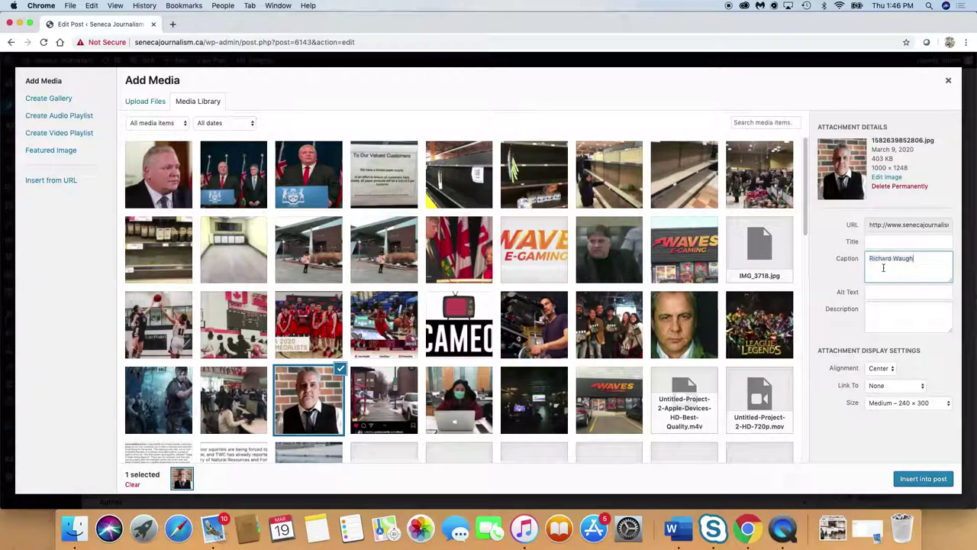
pyautogui.click(924, 478)
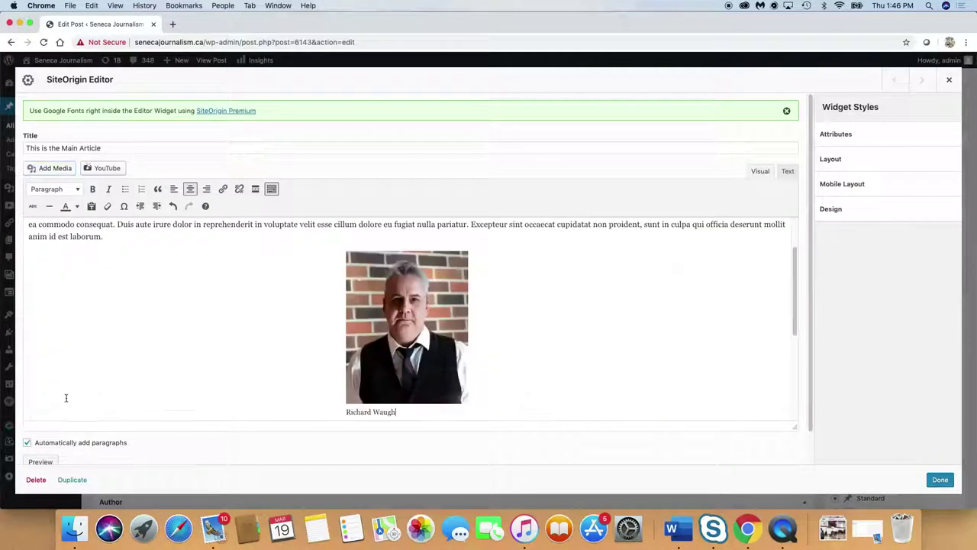
# Left-align the portrait photo and drag its corner handle to shrink it beside the lorem ipsum text.
pyautogui.click(406, 319)
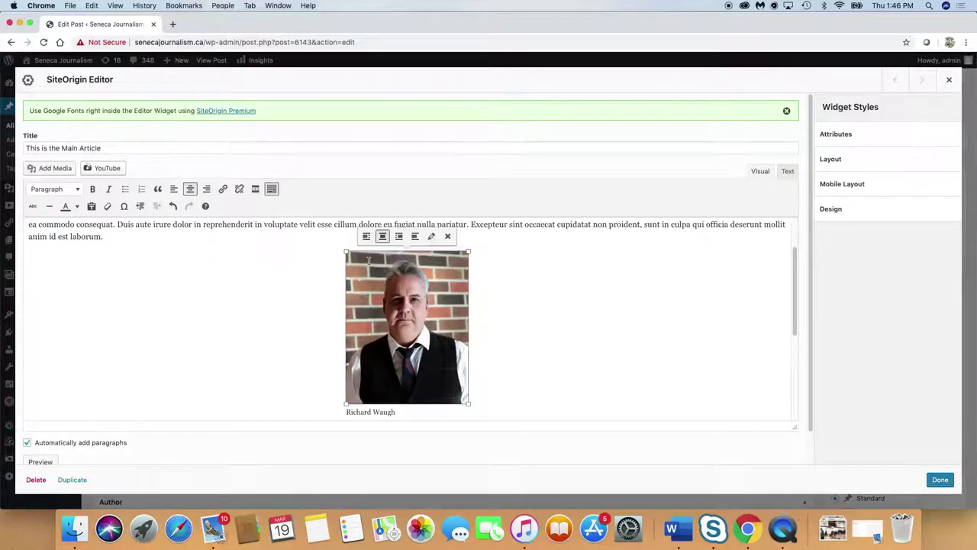
pyautogui.click(365, 237)
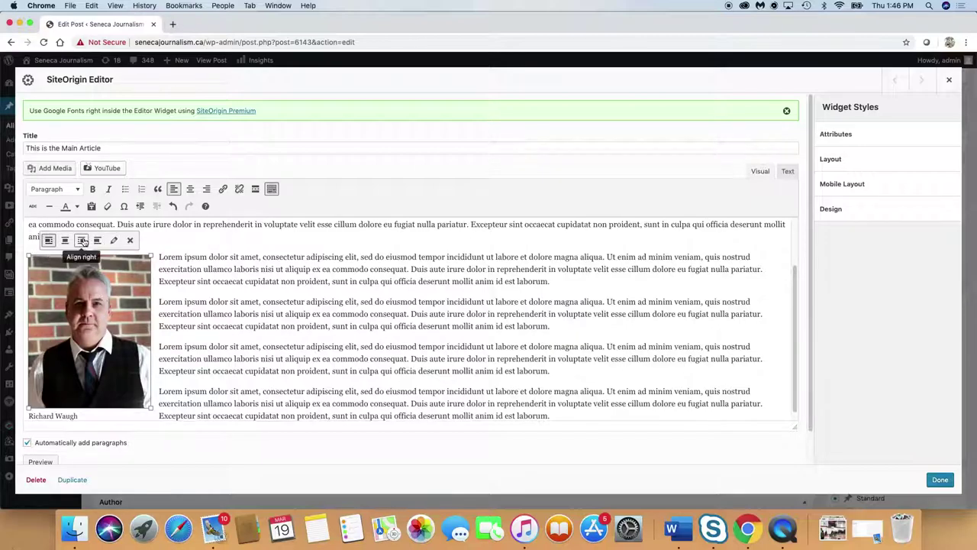
pyautogui.click(81, 240)
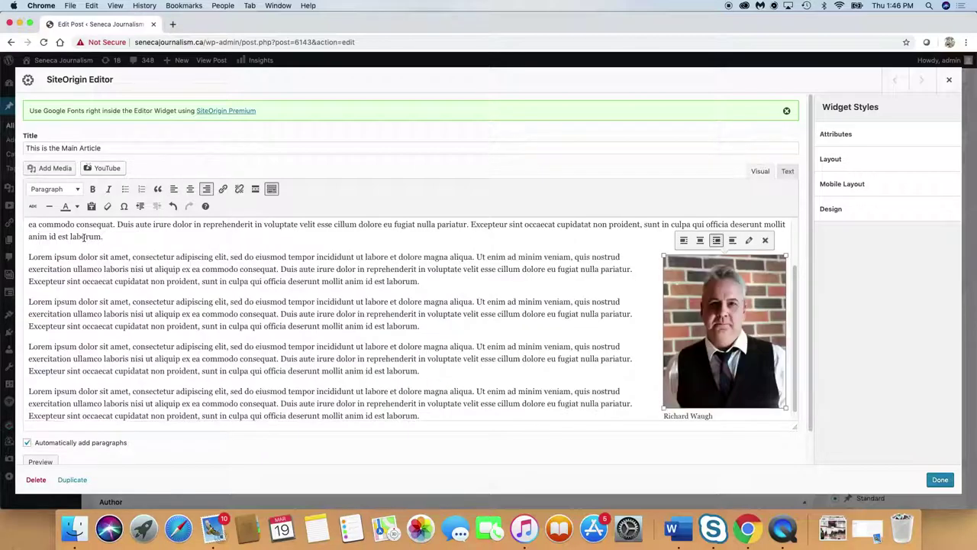
pyautogui.click(684, 240)
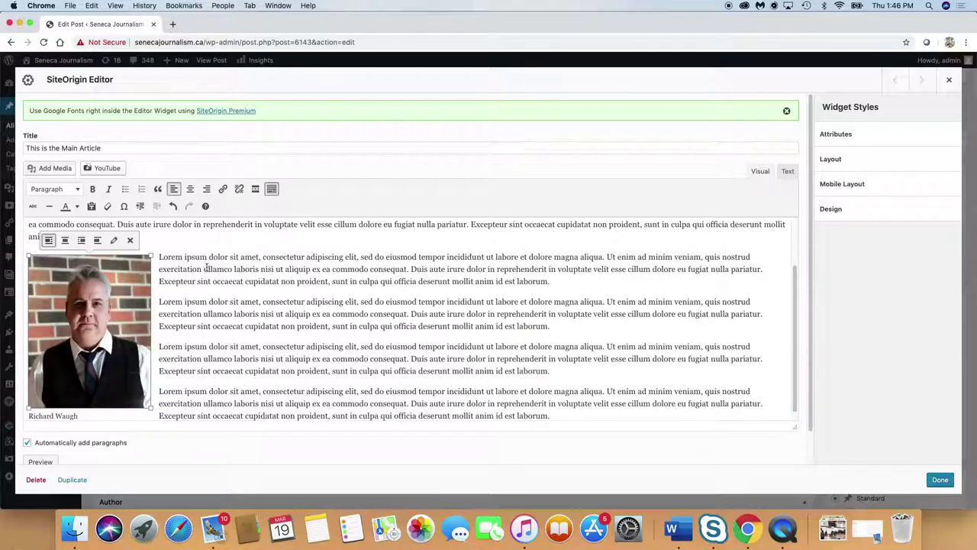
pyautogui.moveTo(151, 408); pyautogui.dragTo(121, 372)
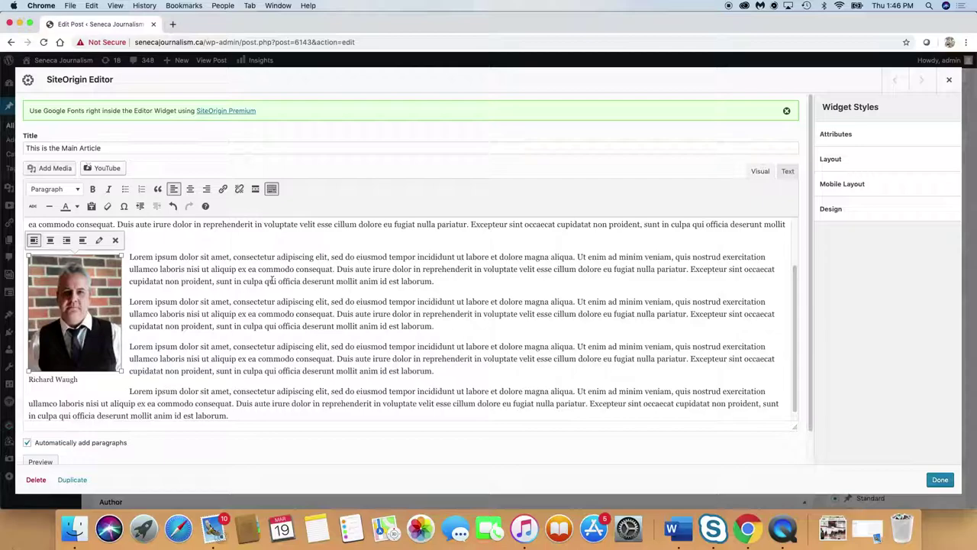
pyautogui.scroll(2, 271, 280)
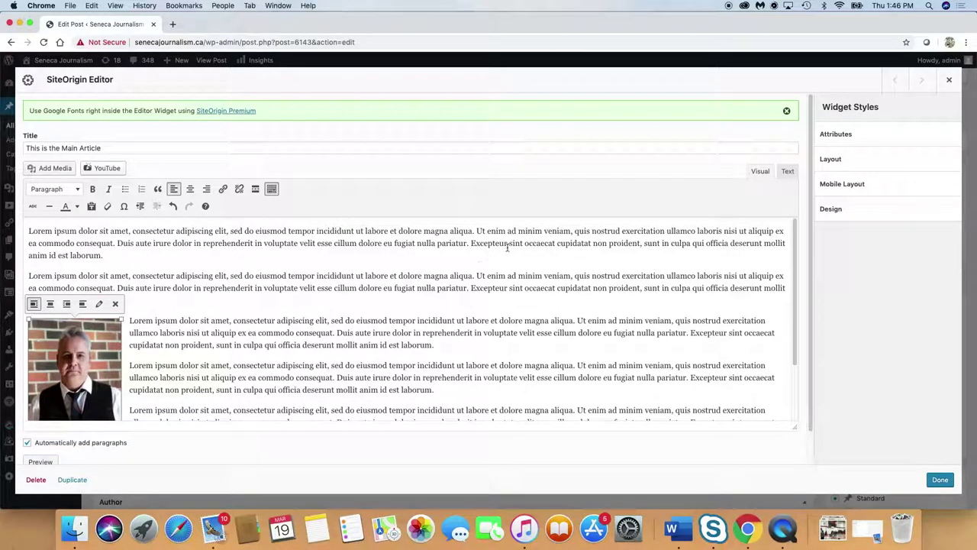
# Select 'Excepteur' in the first paragraph and bring up its link entry box.
pyautogui.moveTo(509, 244); pyautogui.dragTo(471, 244)
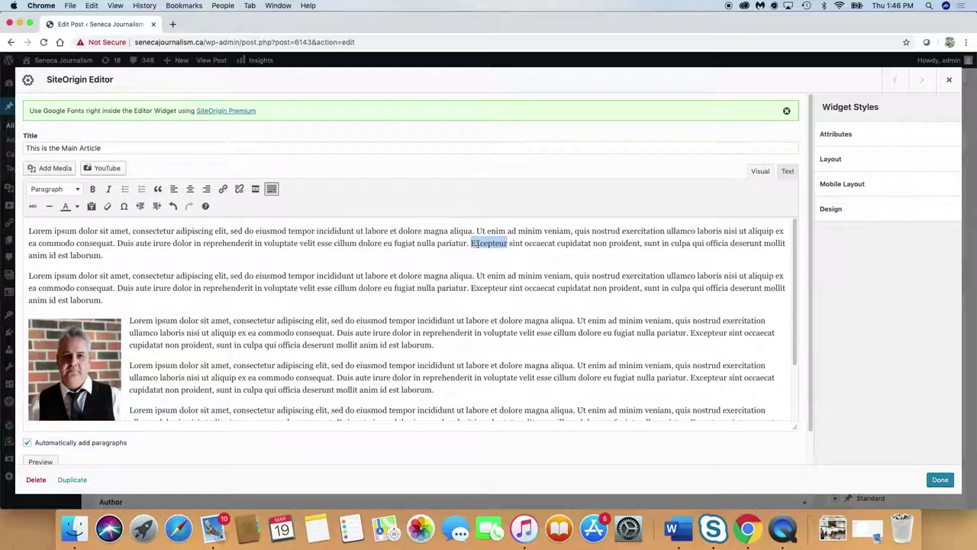
pyautogui.click(223, 189)
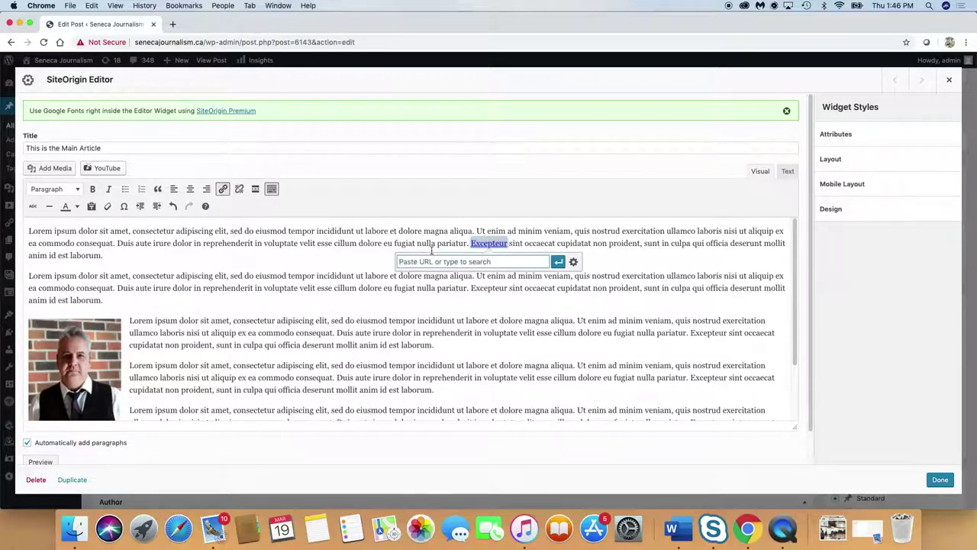
pyautogui.click(672, 529)
pyautogui.click(699, 386)
pyautogui.scroll(-10, 702, 382)
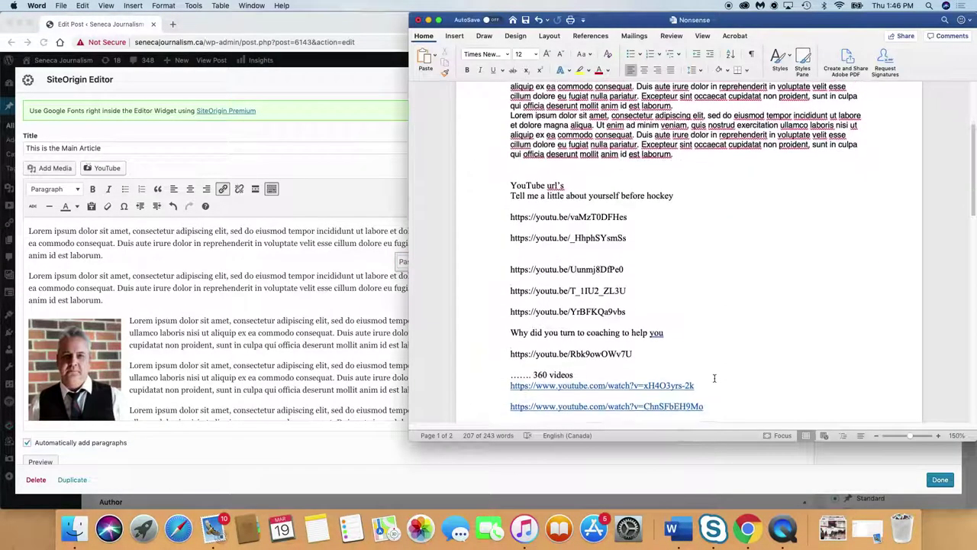
pyautogui.scroll(-4, 717, 377)
pyautogui.moveTo(672, 356); pyautogui.dragTo(504, 359)
pyautogui.press('super+c')
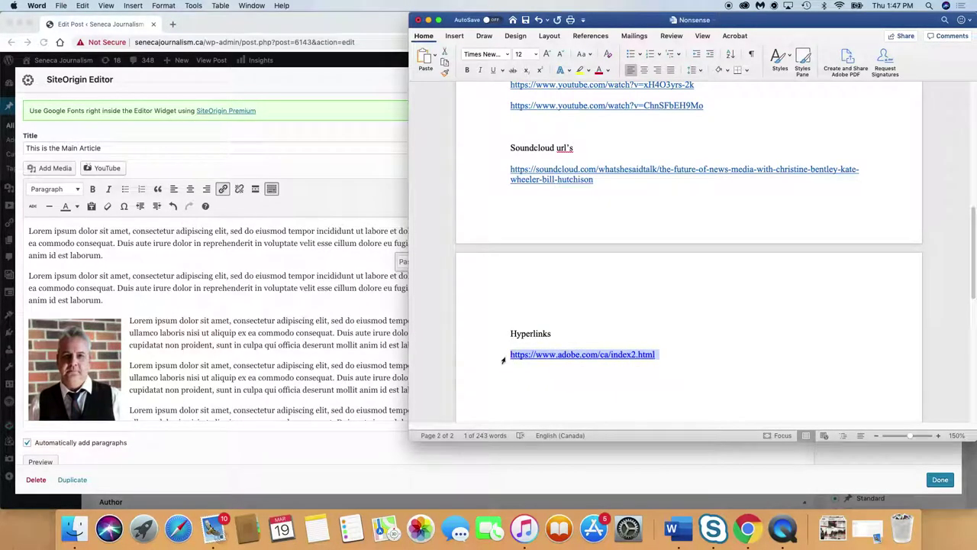
pyautogui.click(429, 20)
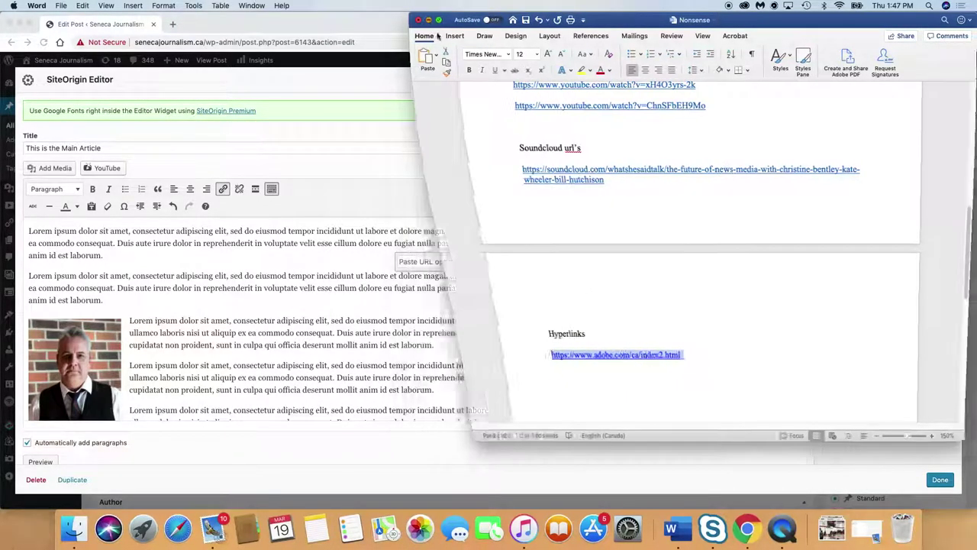
# Paste the Adobe URL as Excepteur's link, set it to open in a new tab, and update.
pyautogui.click(488, 262)
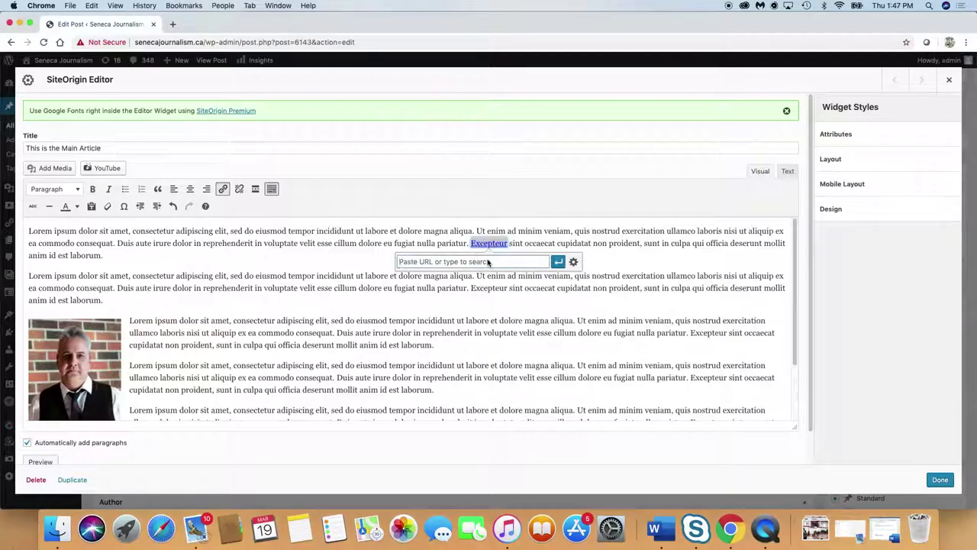
pyautogui.press('super+v')
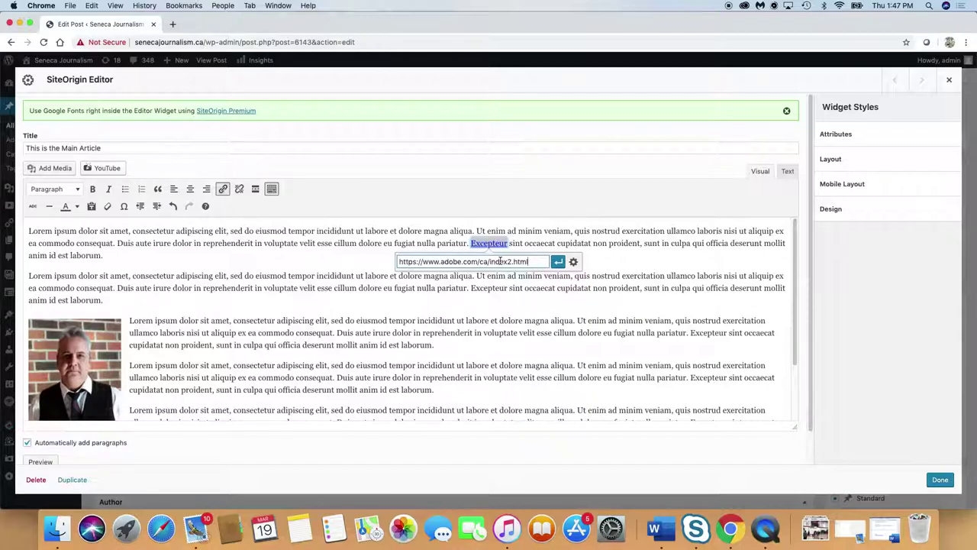
pyautogui.click(574, 262)
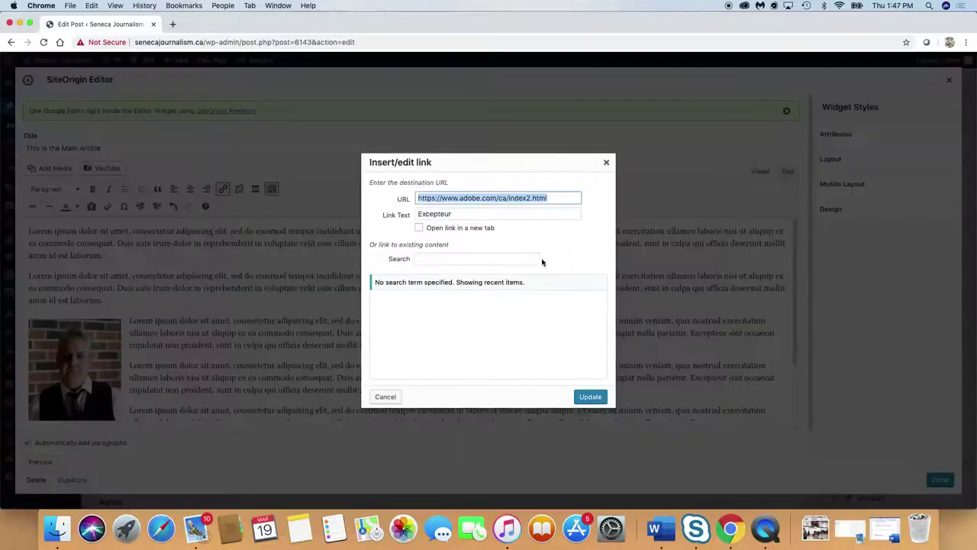
pyautogui.click(420, 229)
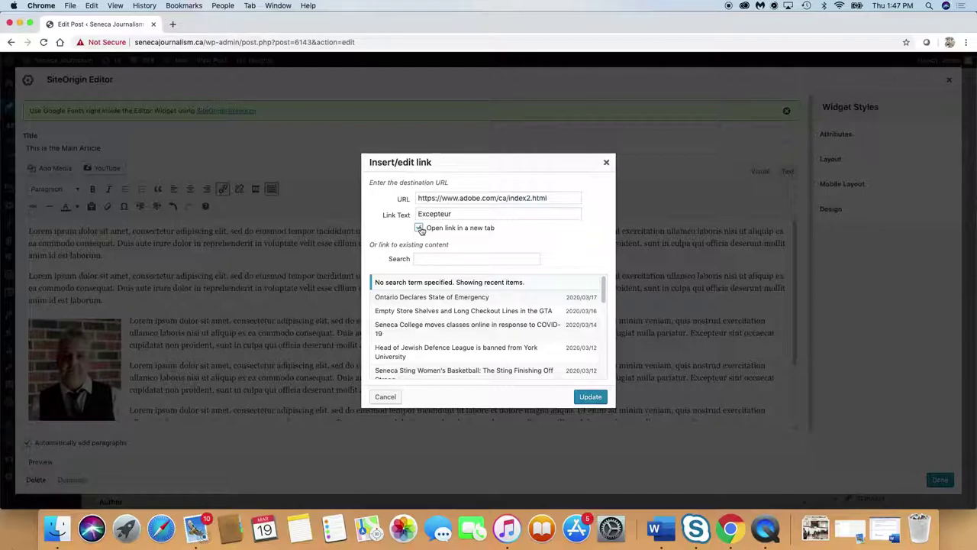
pyautogui.click(591, 396)
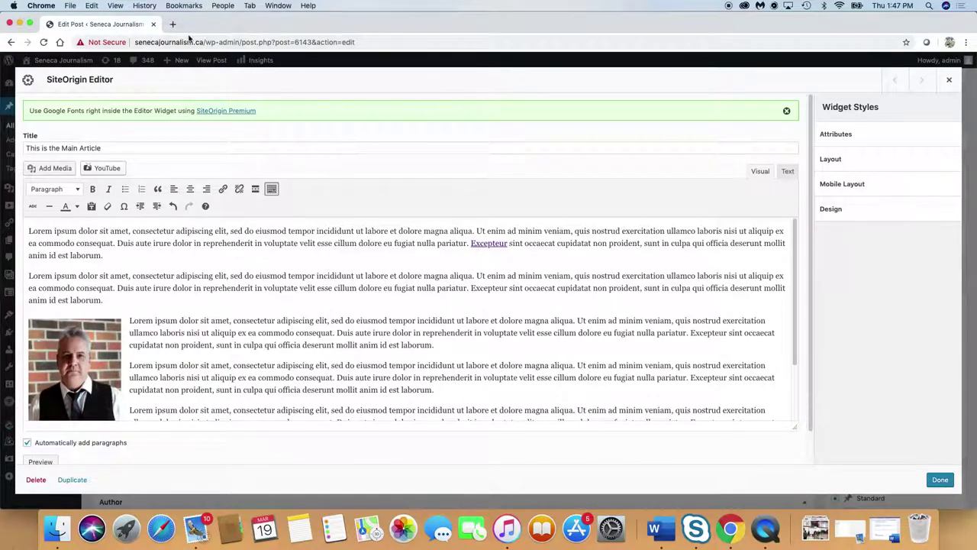
# Close the Main Article editor, preview the post to confirm Excepteur is linked, then close the preview.
pyautogui.click(940, 479)
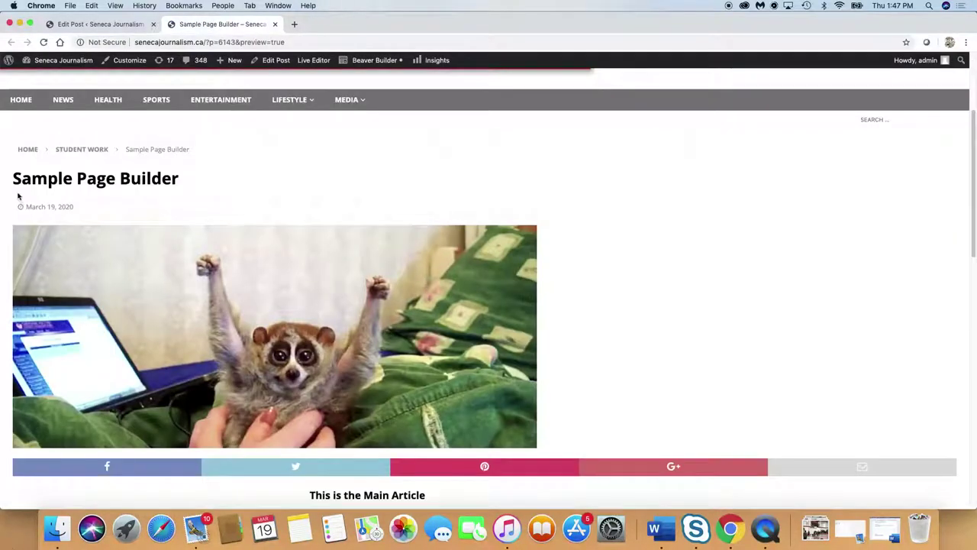
pyautogui.scroll(-1, 391, 353)
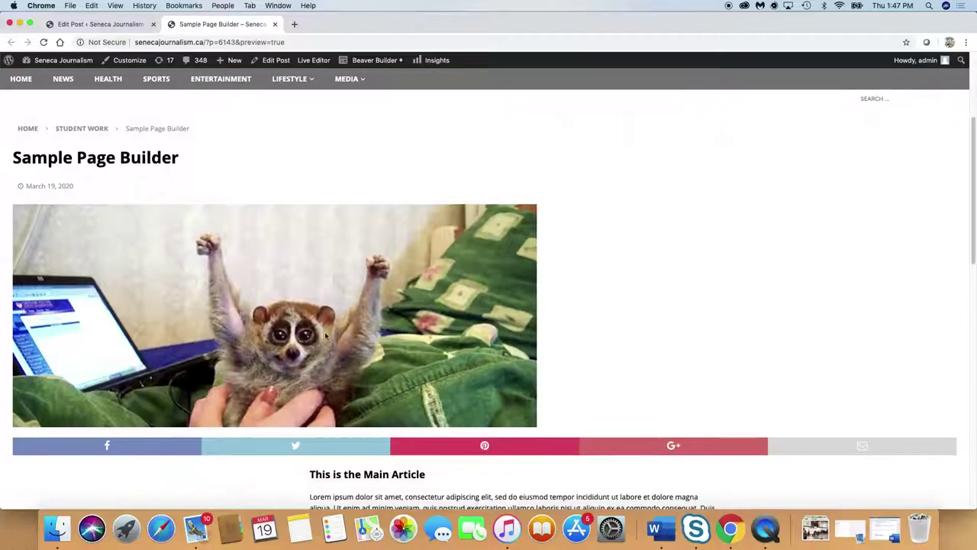
pyautogui.scroll(-6, 443, 376)
pyautogui.scroll(-2, 446, 372)
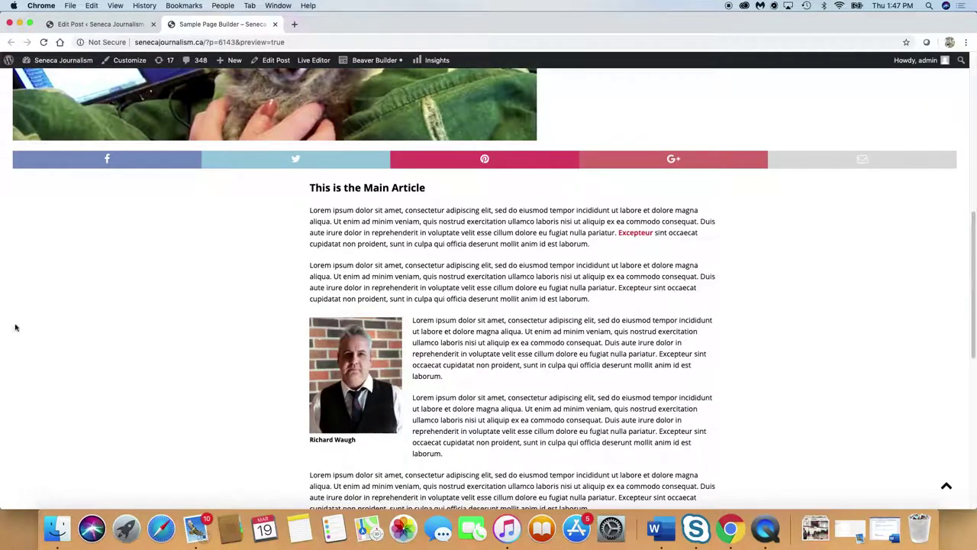
pyautogui.scroll(10, 571, 279)
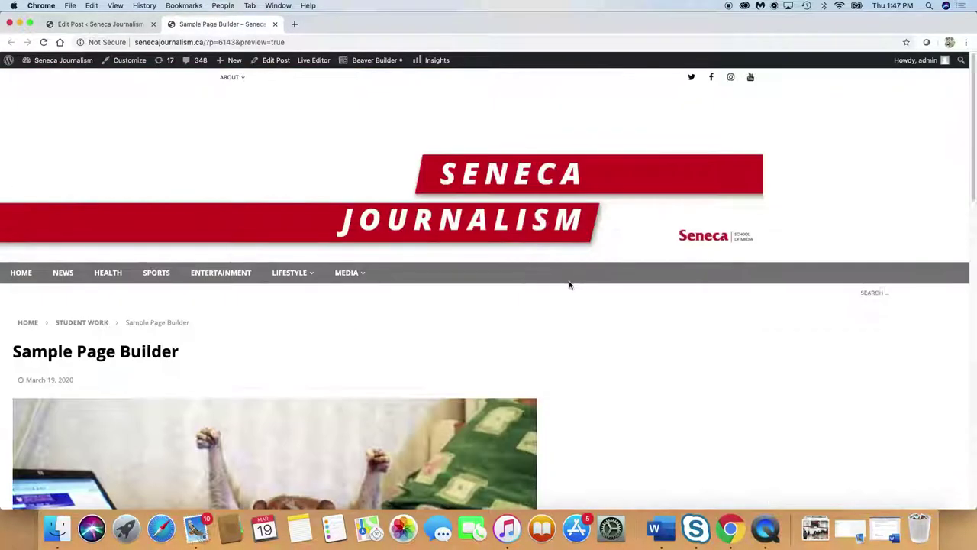
pyautogui.click(275, 24)
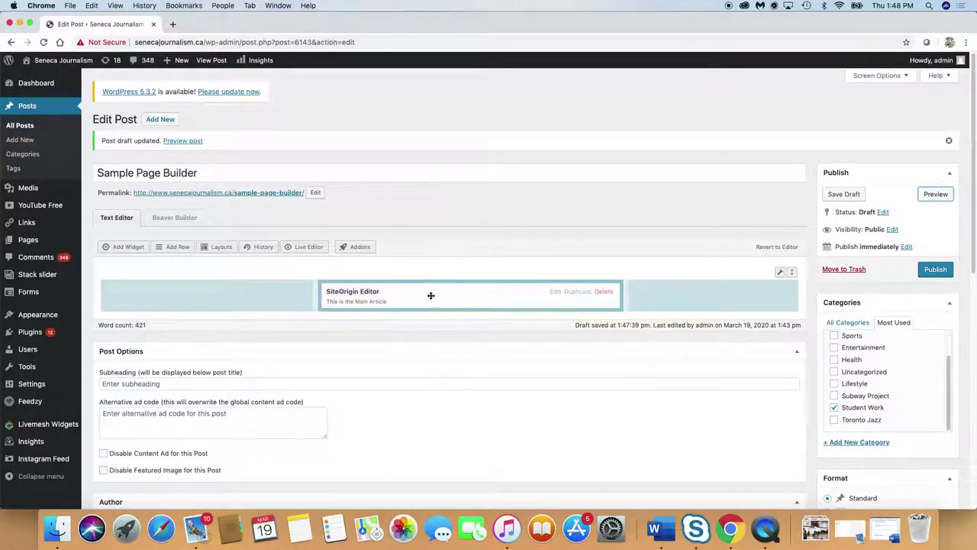
# Add a SiteOrigin Slider widget to the empty first cell beside the Main Article.
pyautogui.click(147, 299)
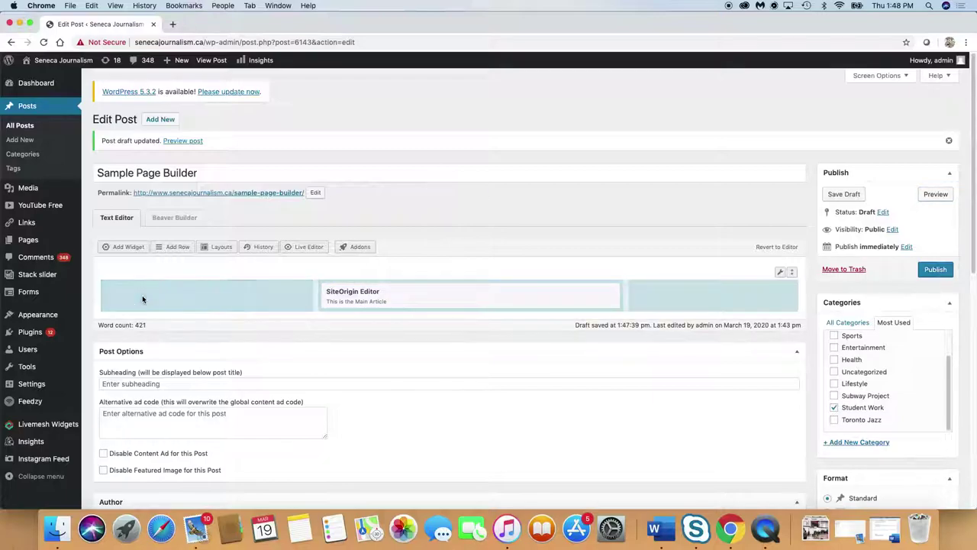
pyautogui.click(130, 251)
pyautogui.scroll(-3, 411, 351)
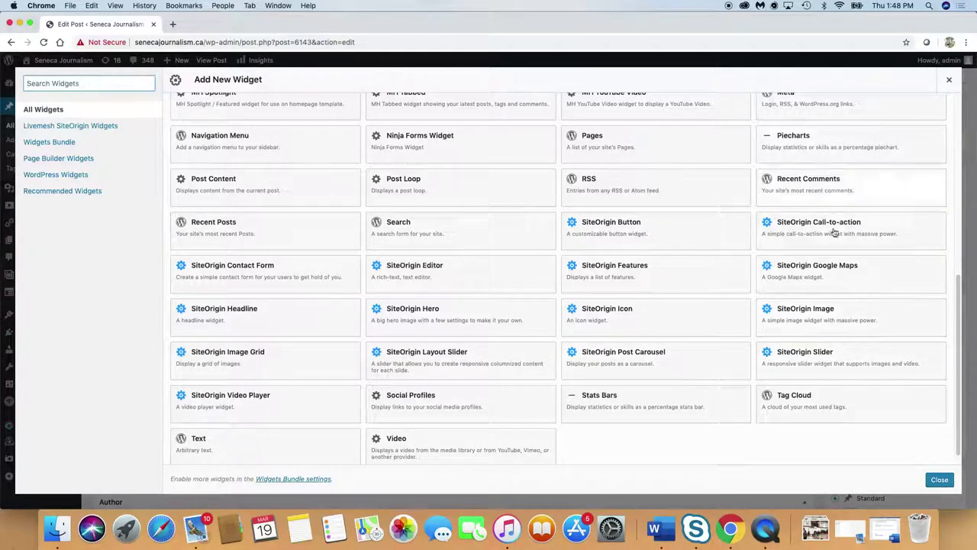
pyautogui.click(807, 361)
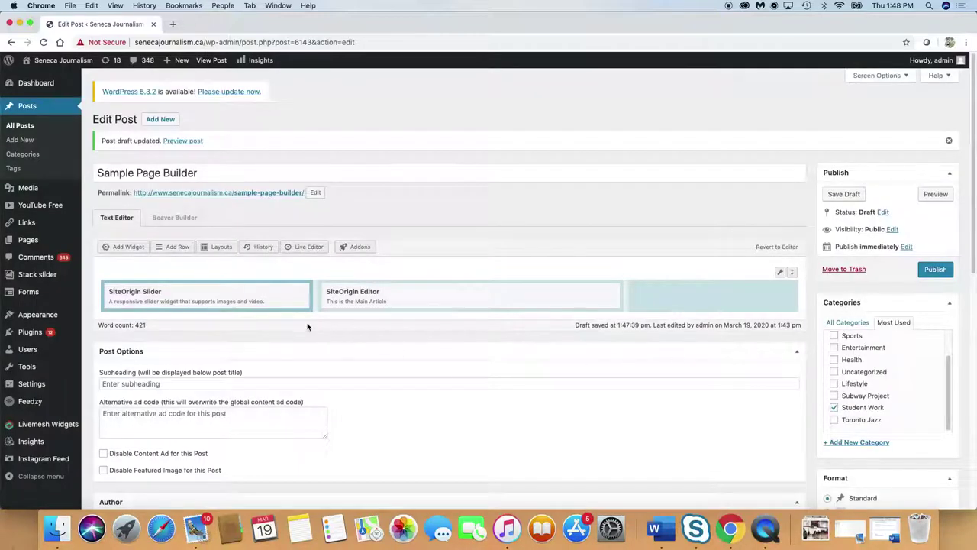
# Open the slider widget's settings and add four frames.
pyautogui.moveTo(298, 293)
pyautogui.click(248, 293)
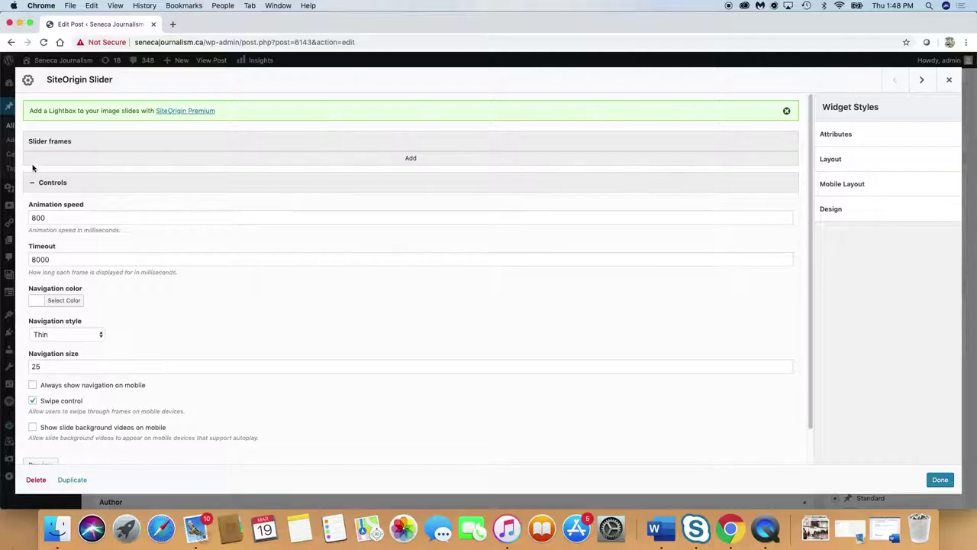
pyautogui.click(411, 160)
pyautogui.click(412, 177)
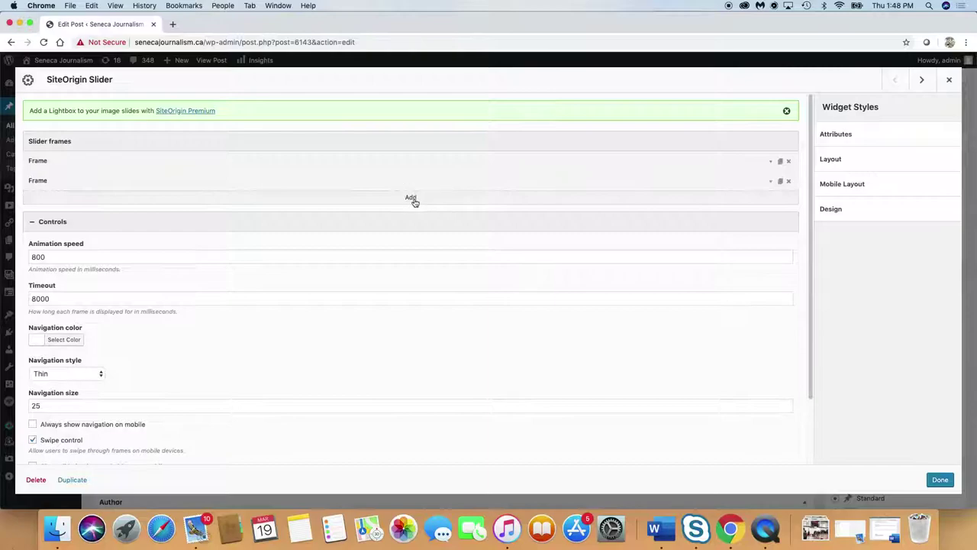
pyautogui.click(413, 200)
pyautogui.click(413, 214)
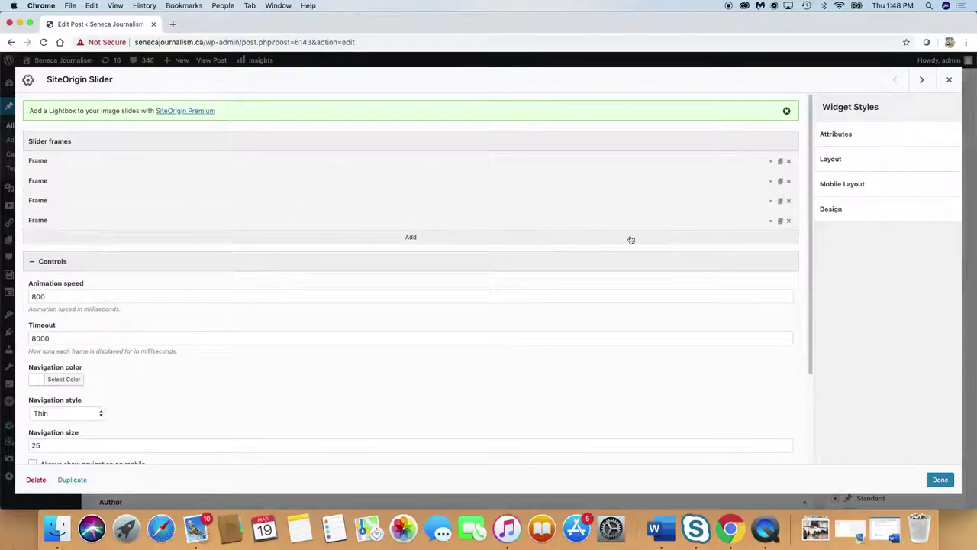
# Set a basketball photo from the media library as the first frame's background.
pyautogui.click(158, 162)
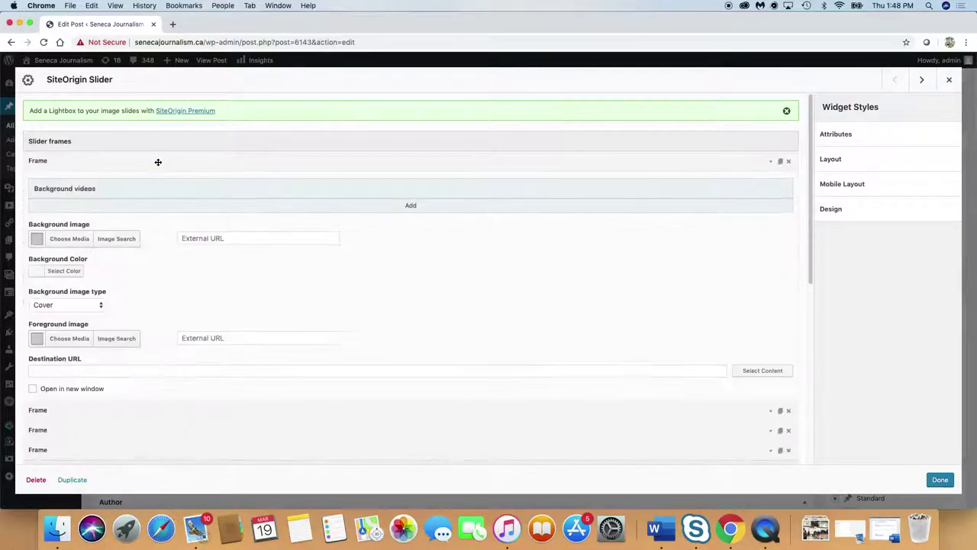
pyautogui.click(68, 240)
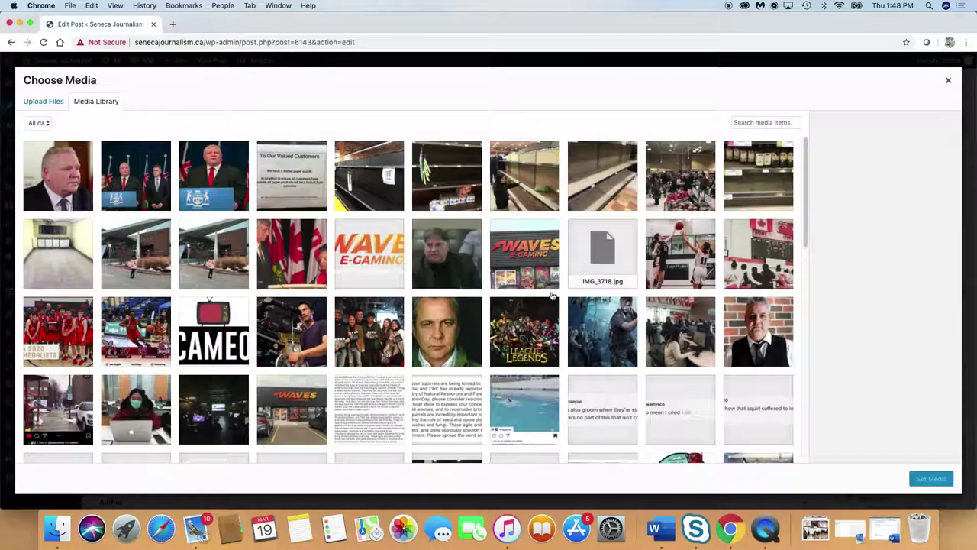
pyautogui.click(675, 252)
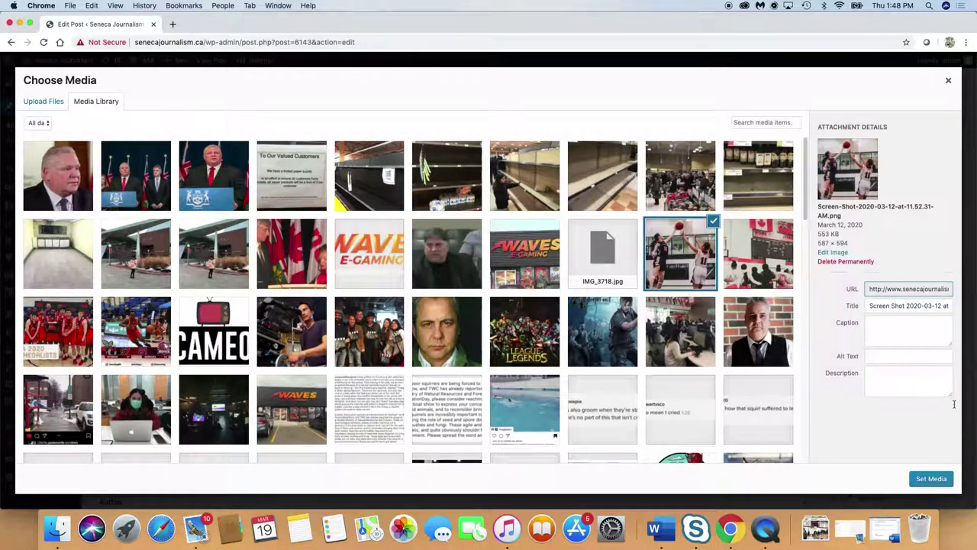
pyautogui.click(933, 479)
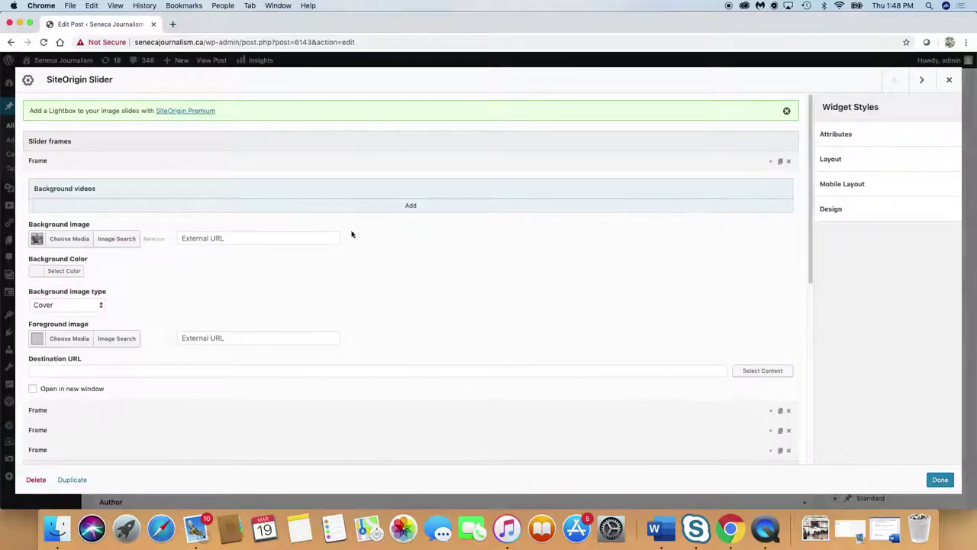
pyautogui.scroll(-10, 314, 384)
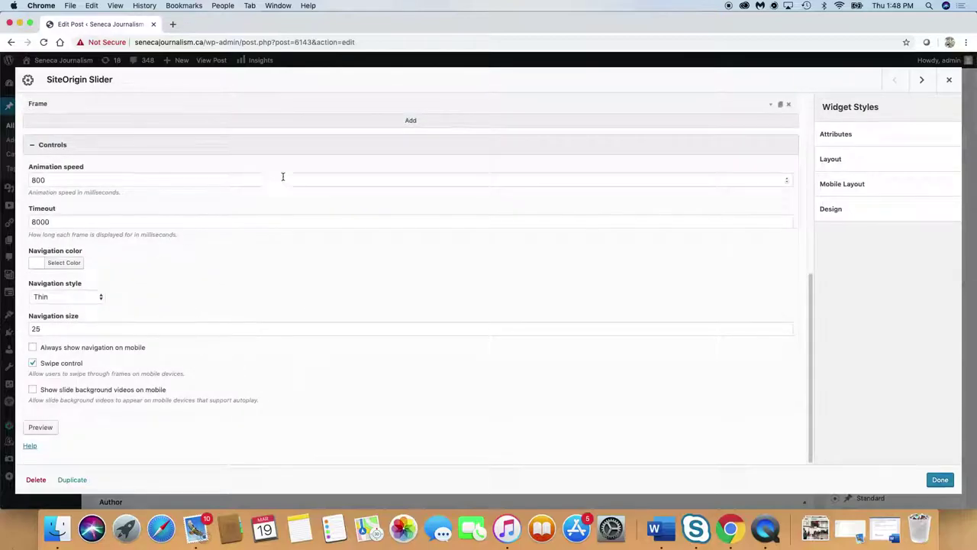
pyautogui.scroll(2, 306, 198)
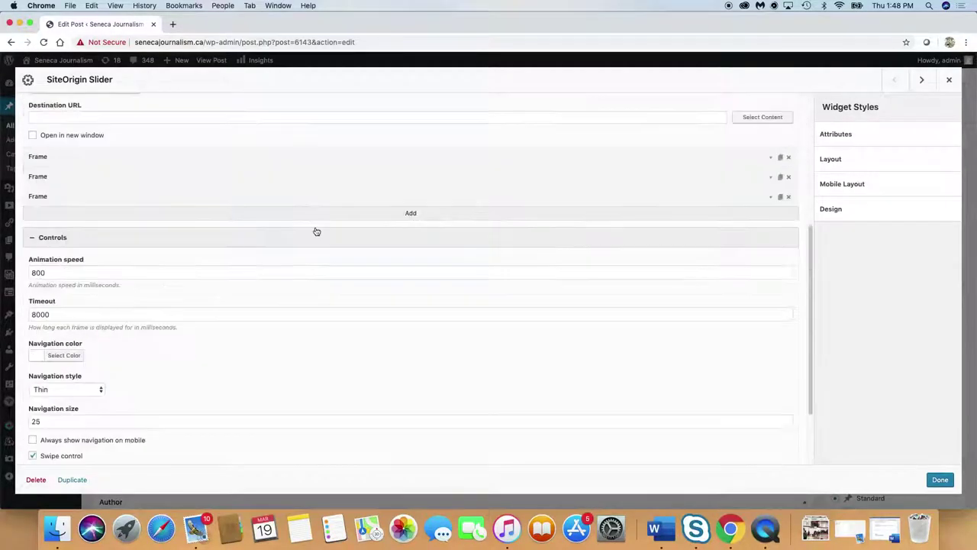
# Set the sene.jpg basketball photo as the second frame's background image.
pyautogui.click(348, 160)
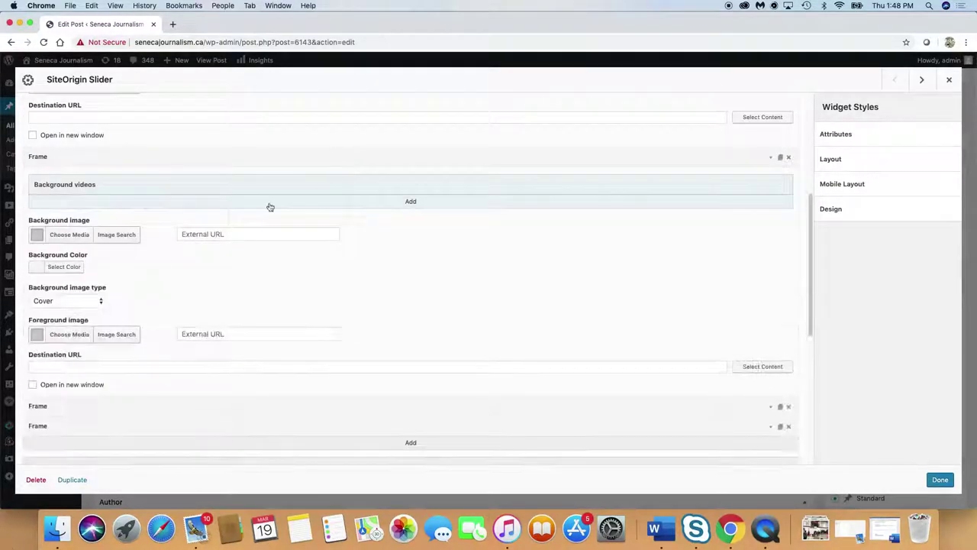
pyautogui.click(79, 237)
pyautogui.scroll(-3, 436, 371)
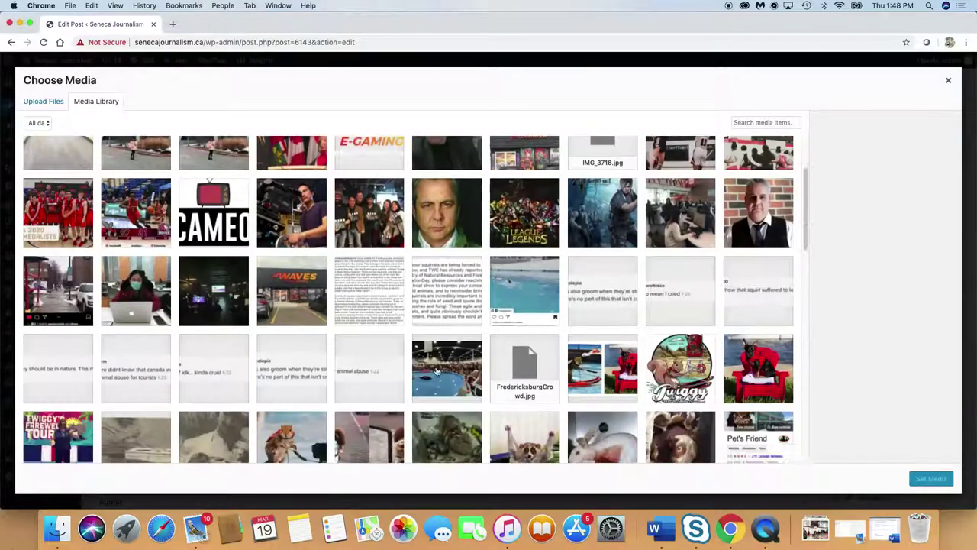
pyautogui.scroll(-5, 437, 372)
pyautogui.scroll(10, 212, 388)
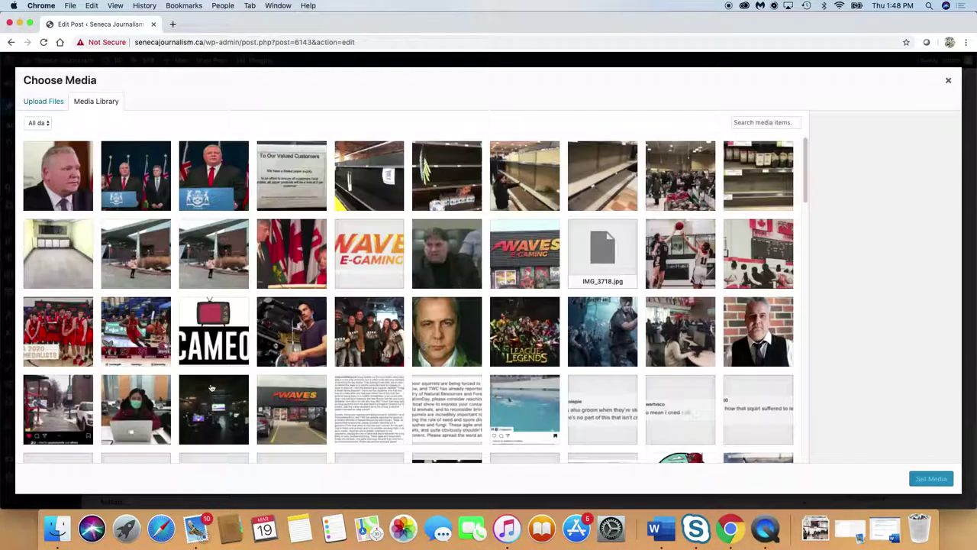
pyautogui.click(139, 339)
pyautogui.click(924, 478)
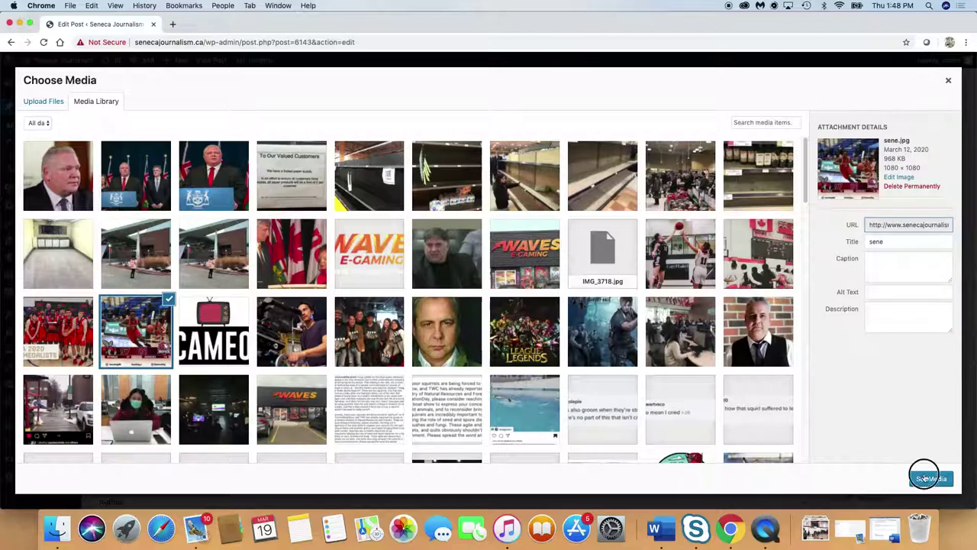
# Expand the next frame and set the first basketball game photo as its background.
pyautogui.scroll(-3, 323, 332)
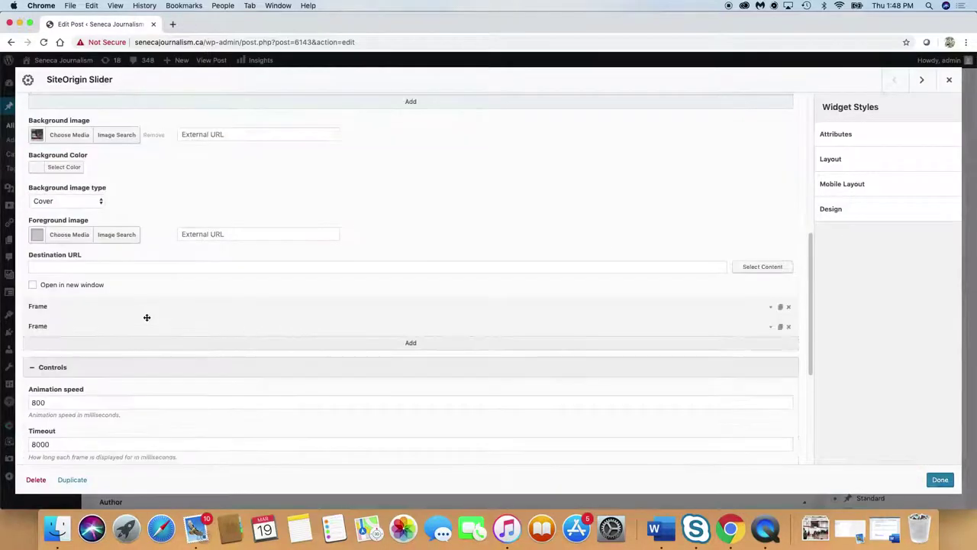
pyautogui.click(189, 308)
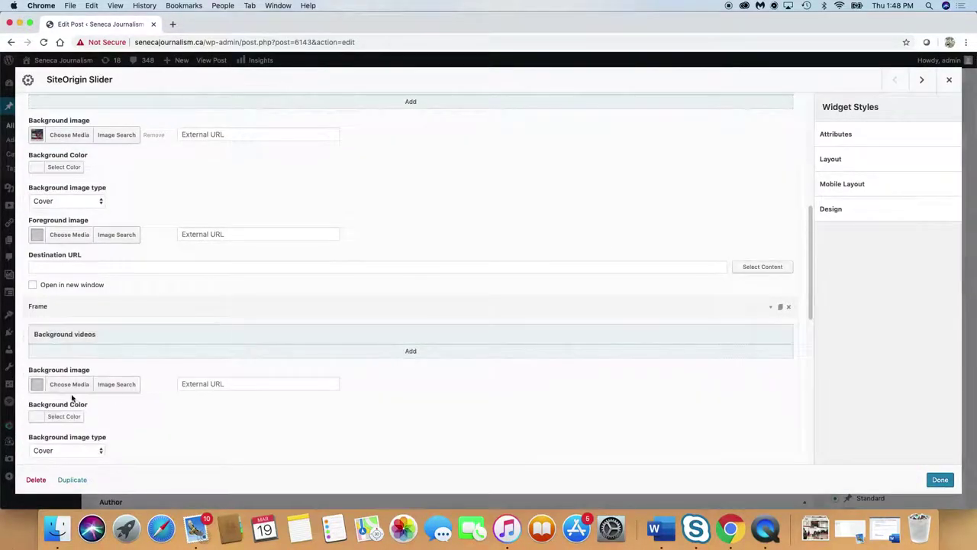
pyautogui.click(71, 384)
pyautogui.scroll(-3, 474, 352)
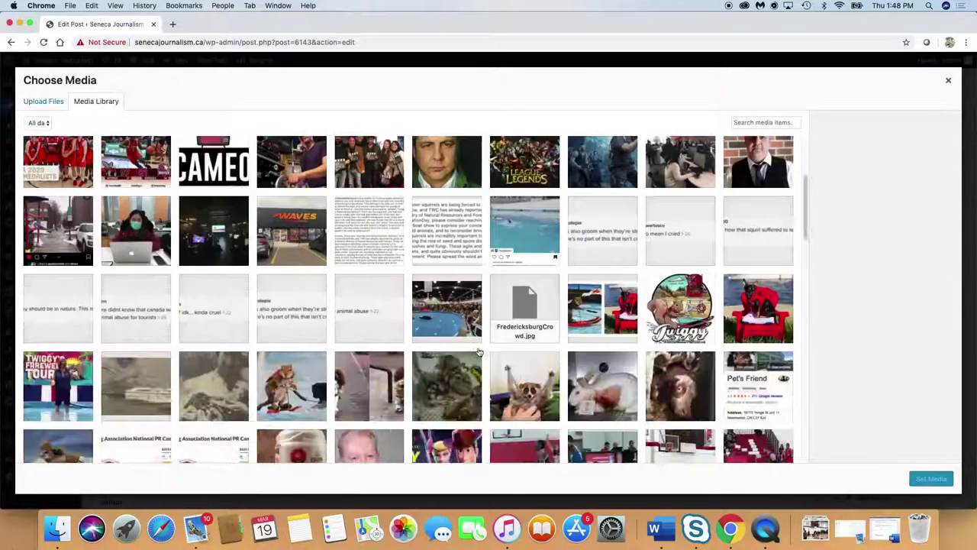
pyautogui.scroll(-5, 479, 351)
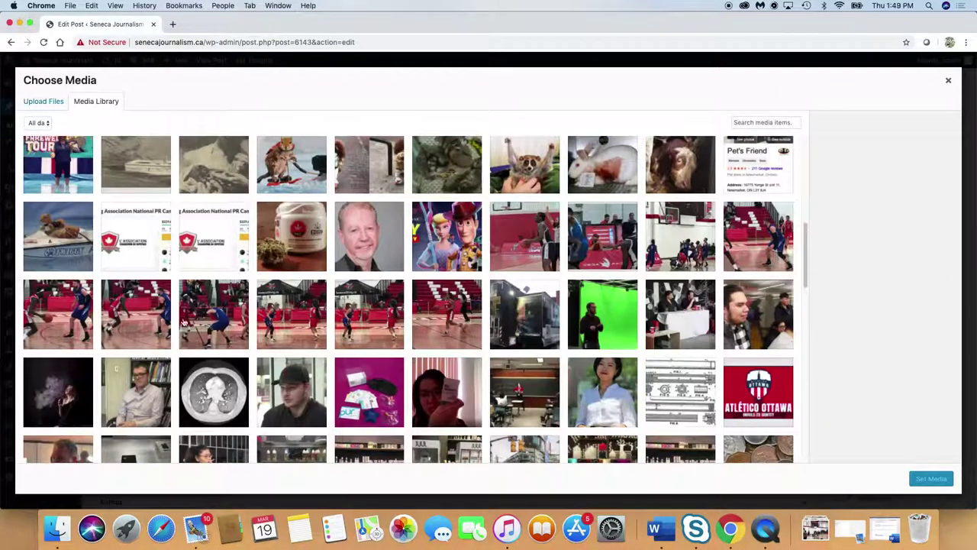
pyautogui.click(76, 311)
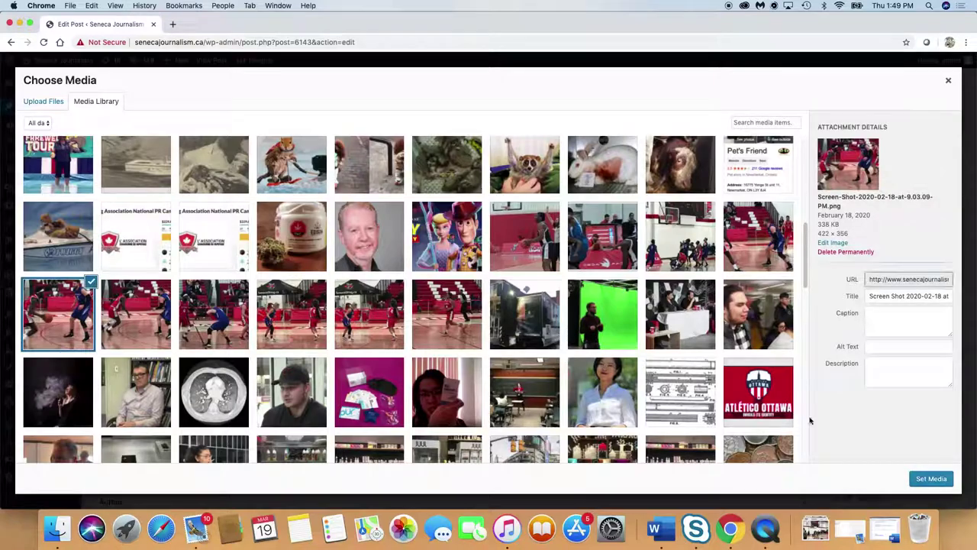
pyautogui.click(928, 479)
# Give the second slider frame another basketball game photo as its background.
pyautogui.scroll(-6, 397, 271)
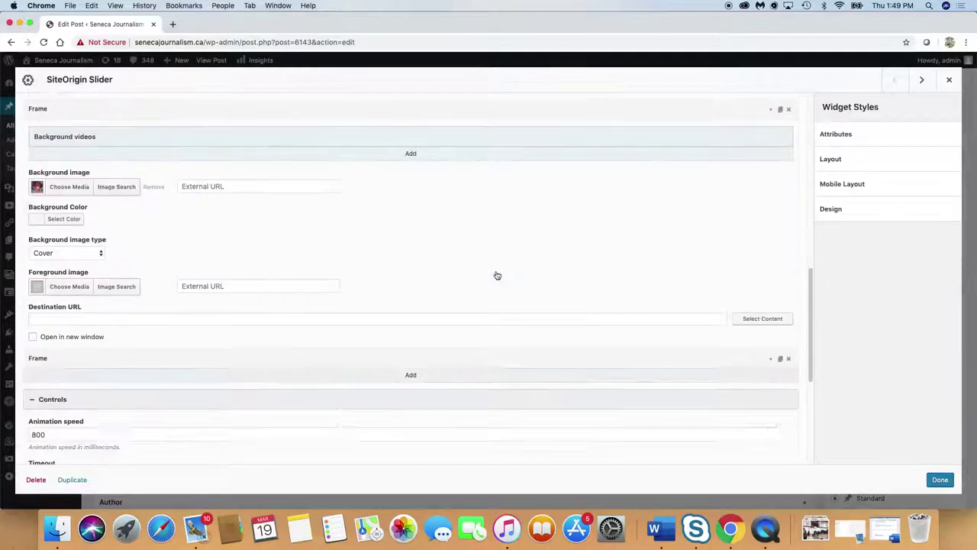
pyautogui.click(414, 340)
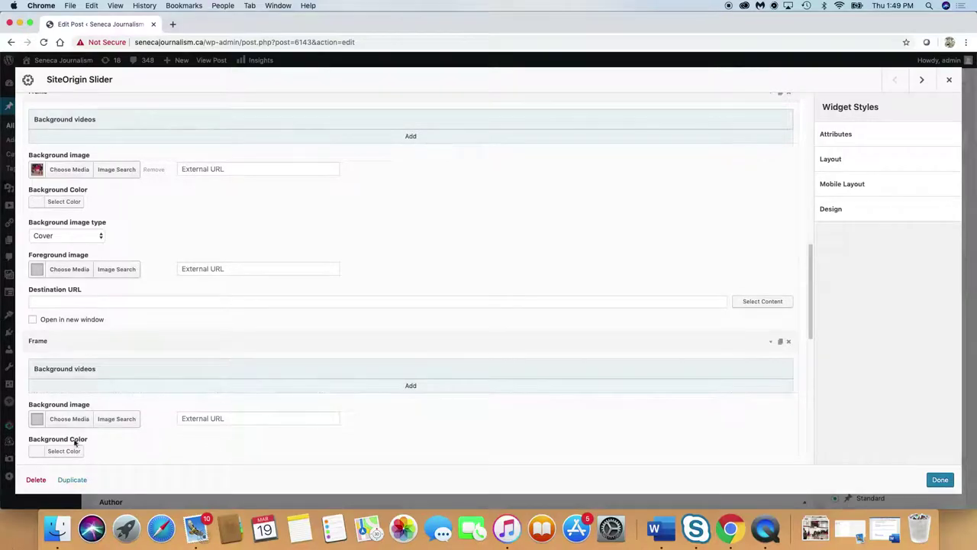
pyautogui.click(69, 419)
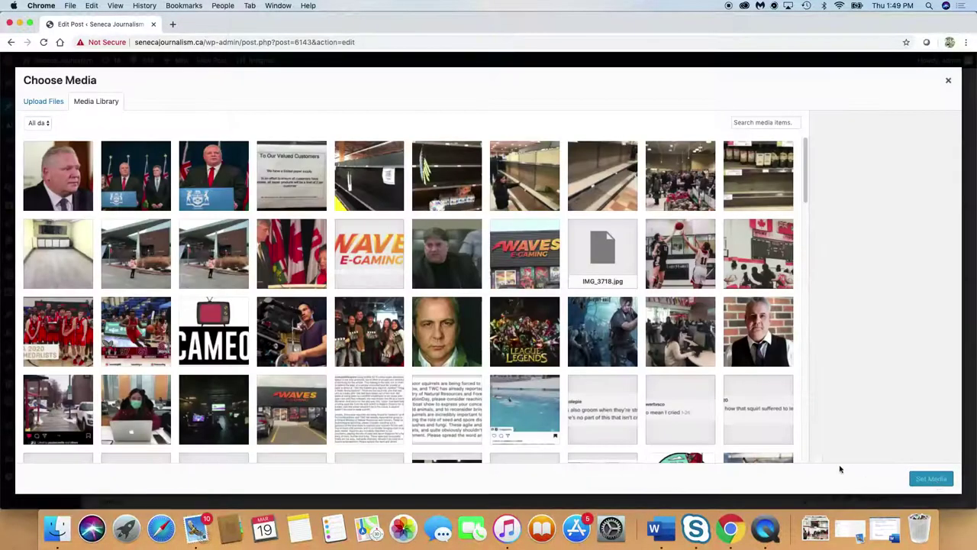
pyautogui.scroll(-15, 584, 343)
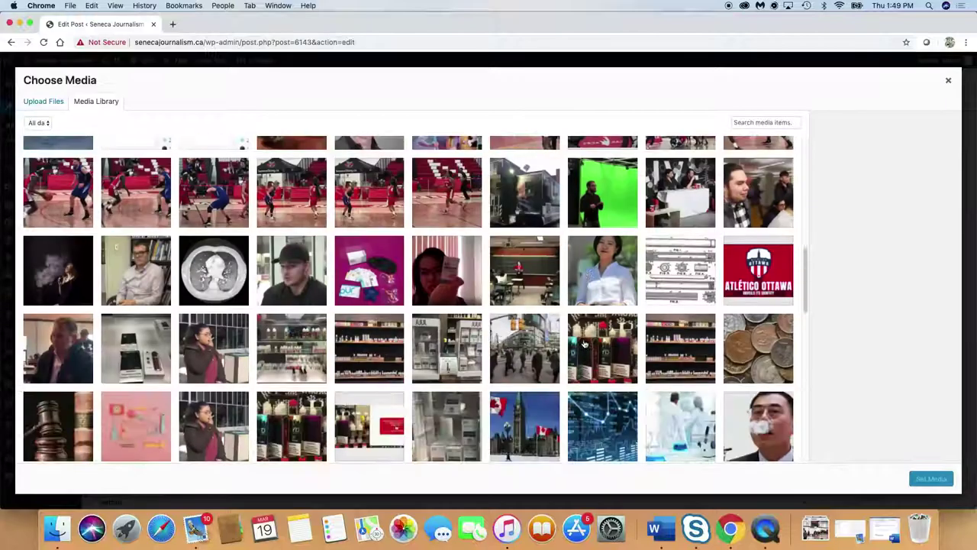
pyautogui.scroll(-6, 584, 344)
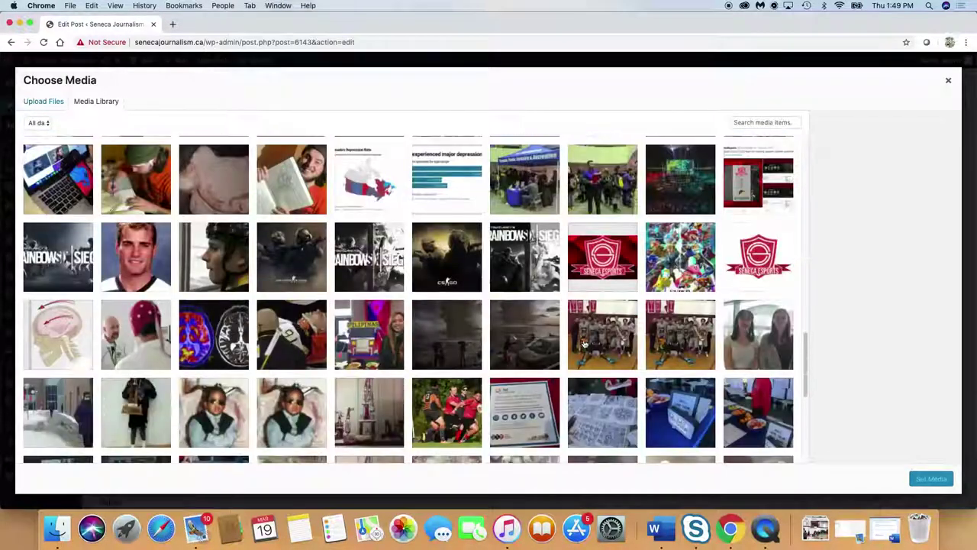
pyautogui.scroll(-3, 584, 343)
pyautogui.scroll(8, 582, 344)
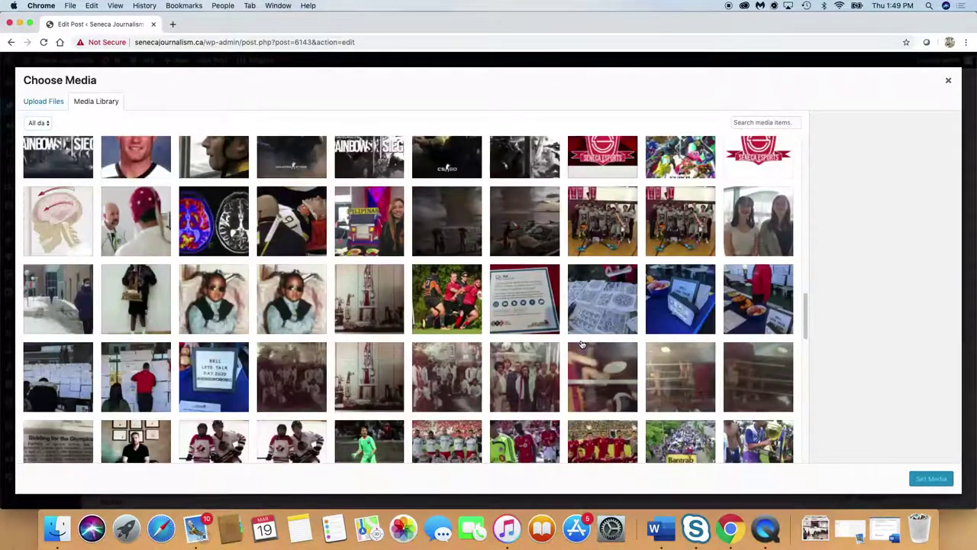
pyautogui.scroll(3, 581, 345)
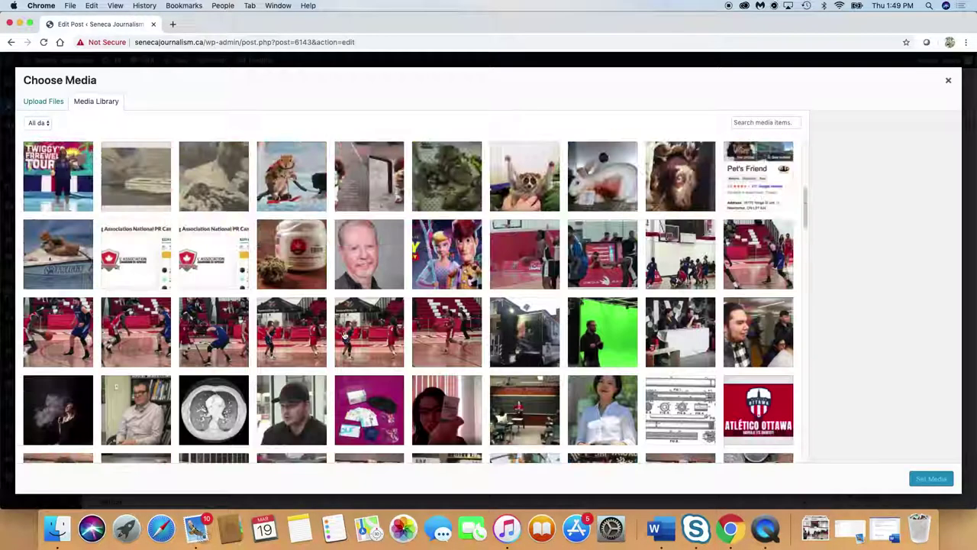
pyautogui.click(309, 336)
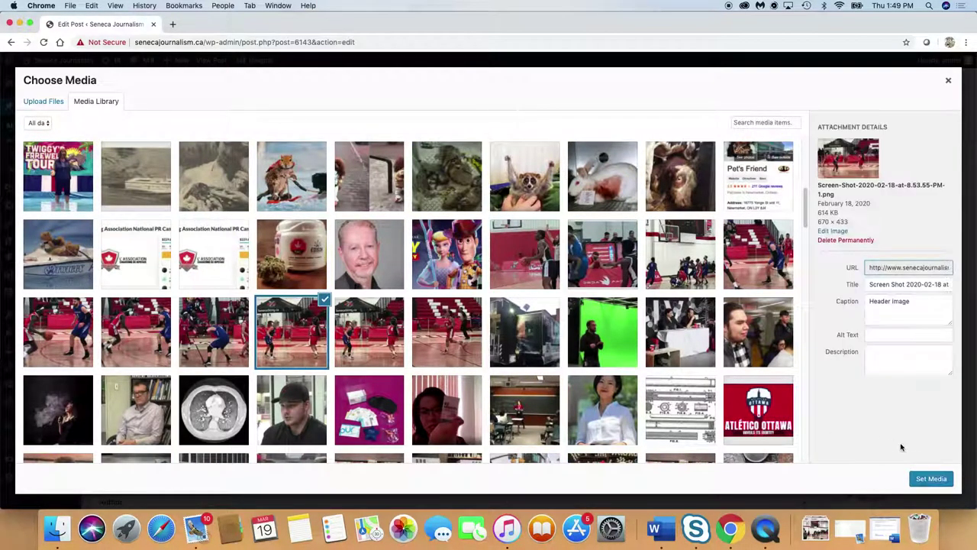
pyautogui.click(931, 479)
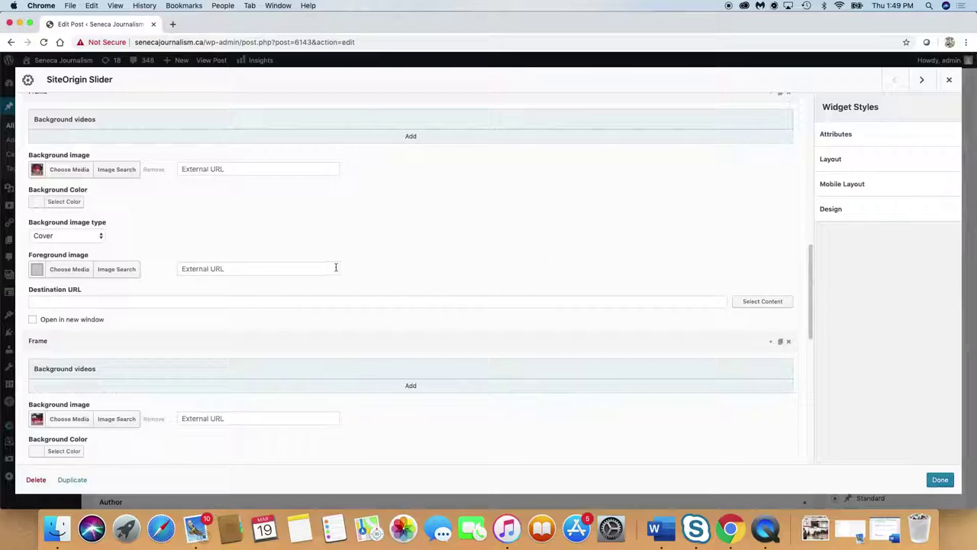
# Change the slider's Timeout from 8000 to 3000 ms and close the slider settings.
pyautogui.scroll(-8, 493, 283)
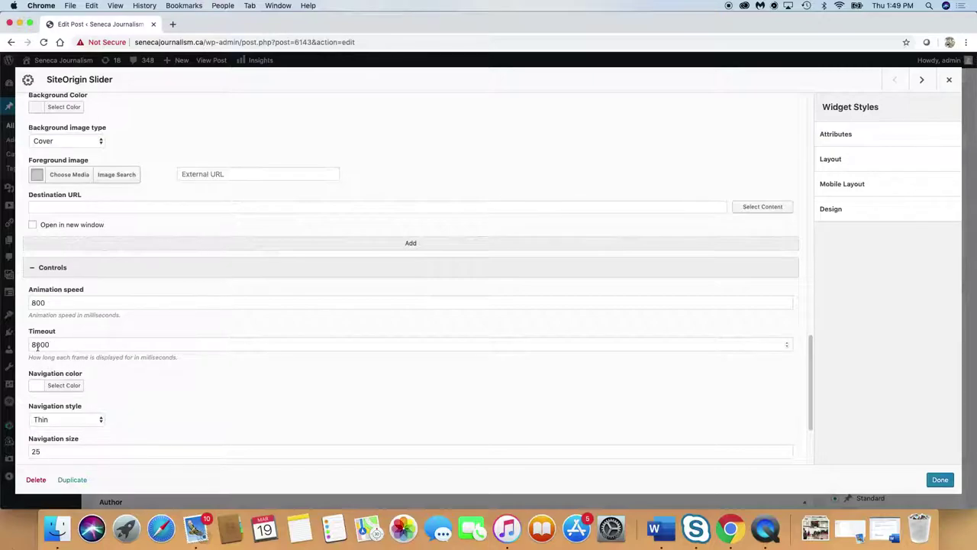
pyautogui.click(37, 346)
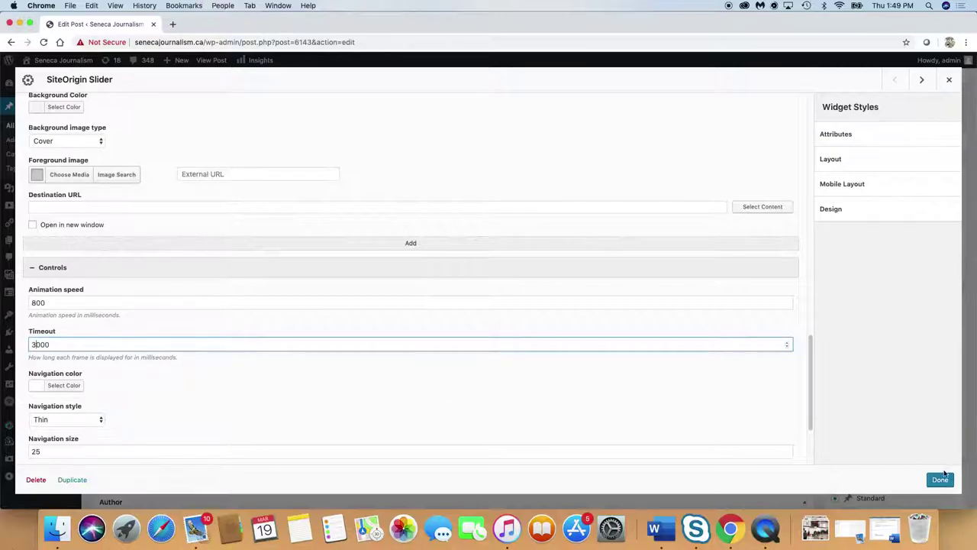
pyautogui.click(941, 479)
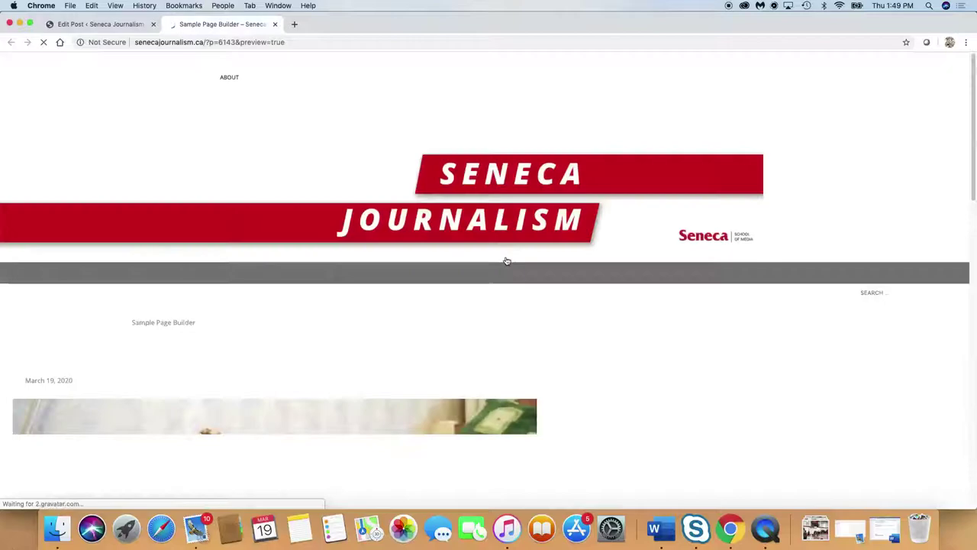
pyautogui.scroll(-3, 505, 261)
pyautogui.scroll(-5, 505, 261)
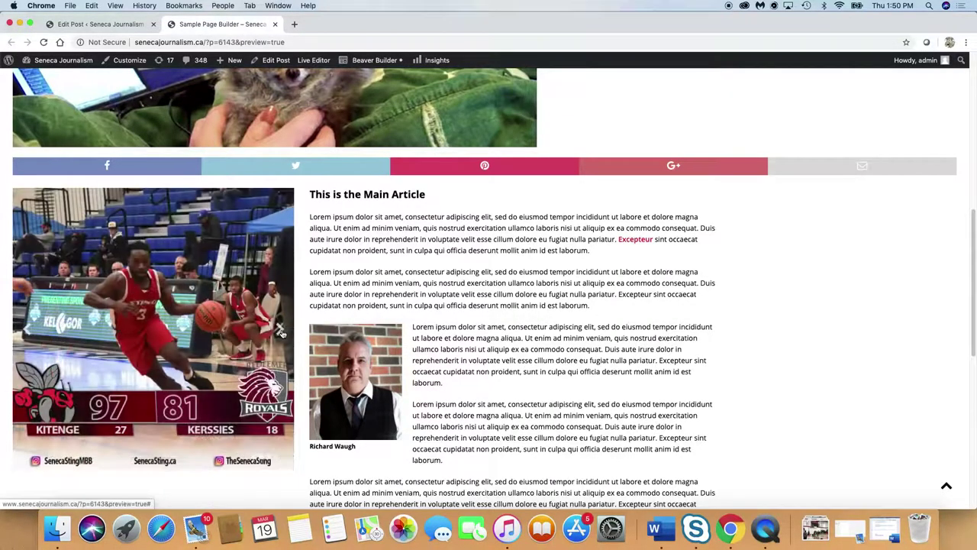
pyautogui.click(281, 333)
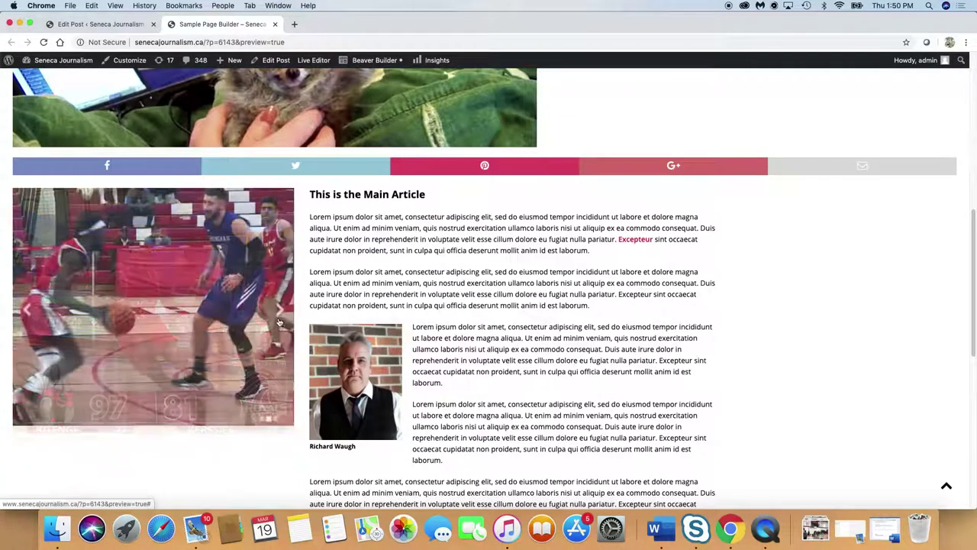
pyautogui.click(27, 311)
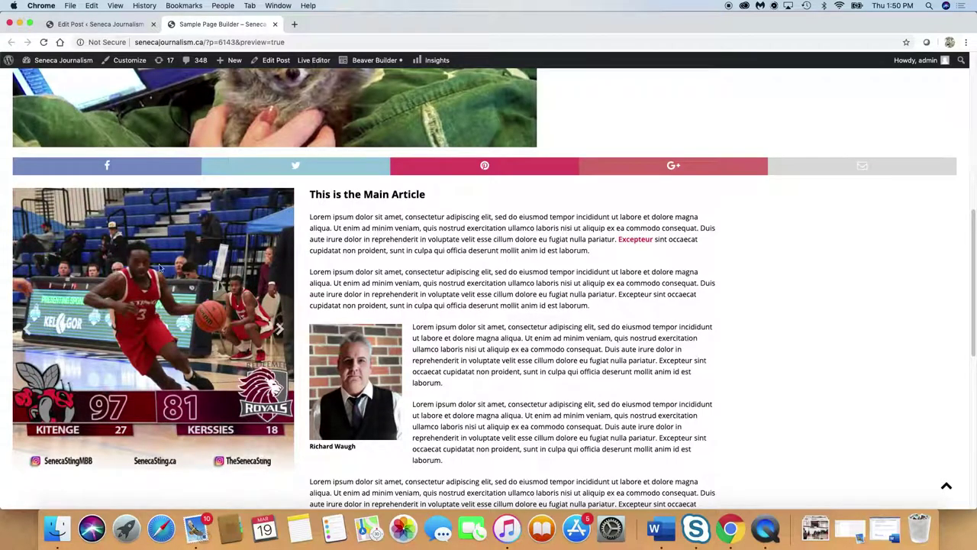
pyautogui.scroll(5, 519, 261)
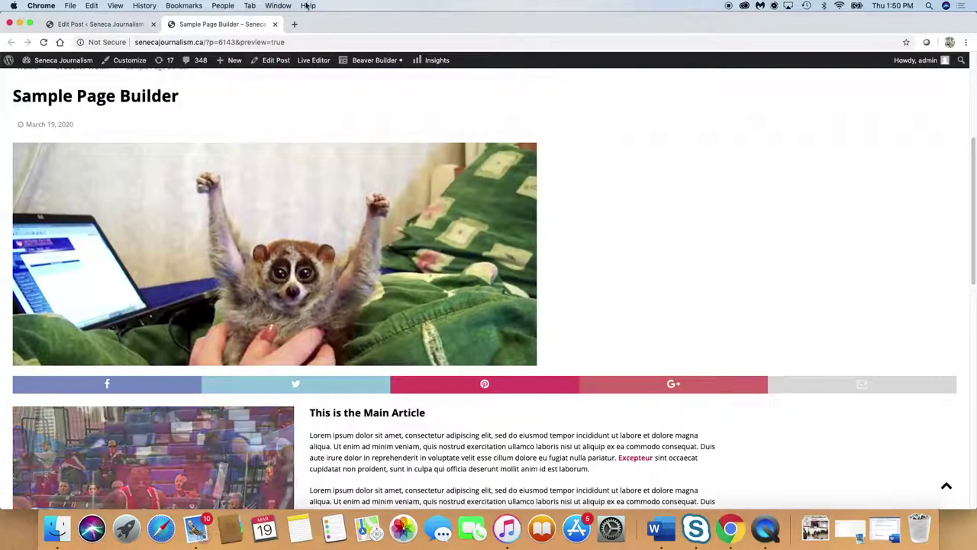
pyautogui.click(275, 24)
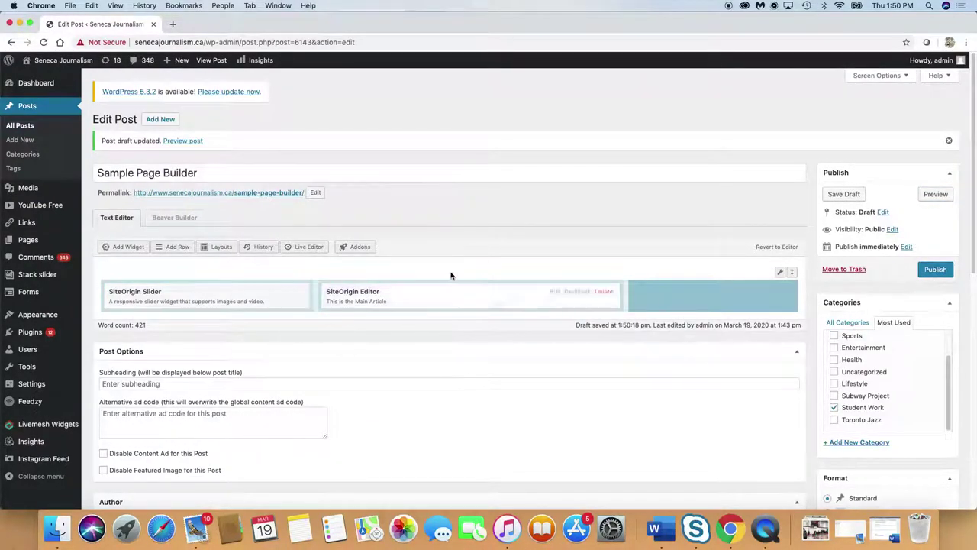
# Add a SiteOrigin Video Player widget to the empty third column.
pyautogui.moveTo(443, 295)
pyautogui.click(658, 297)
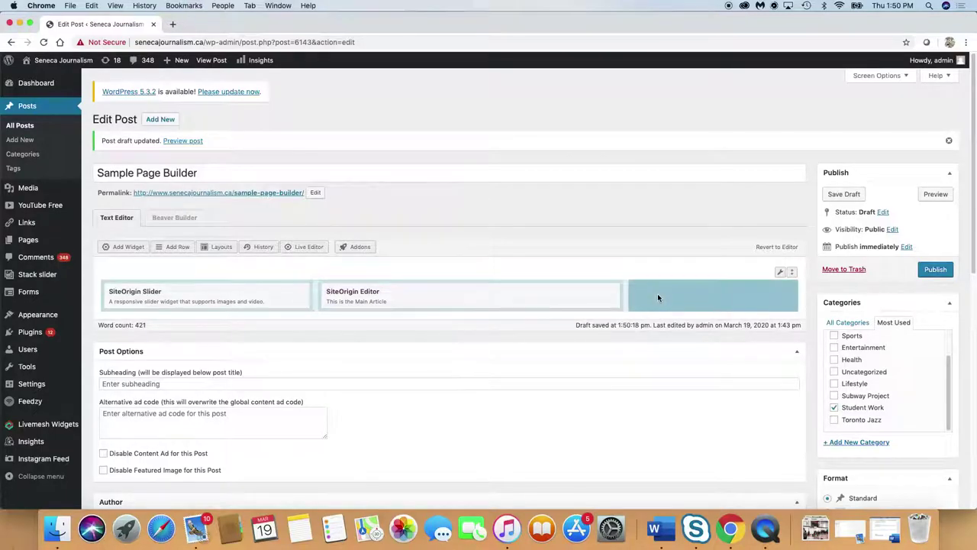
pyautogui.click(128, 247)
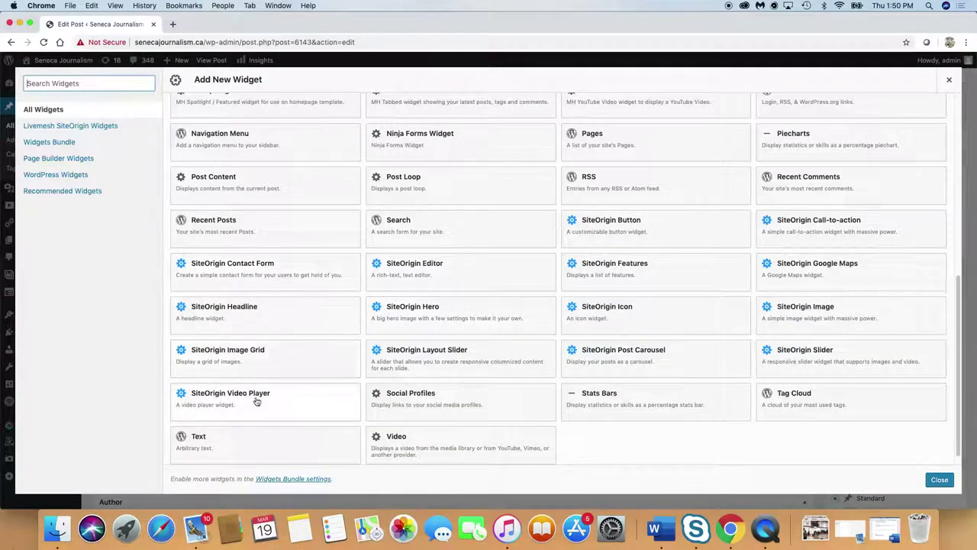
pyautogui.scroll(-1, 246, 381)
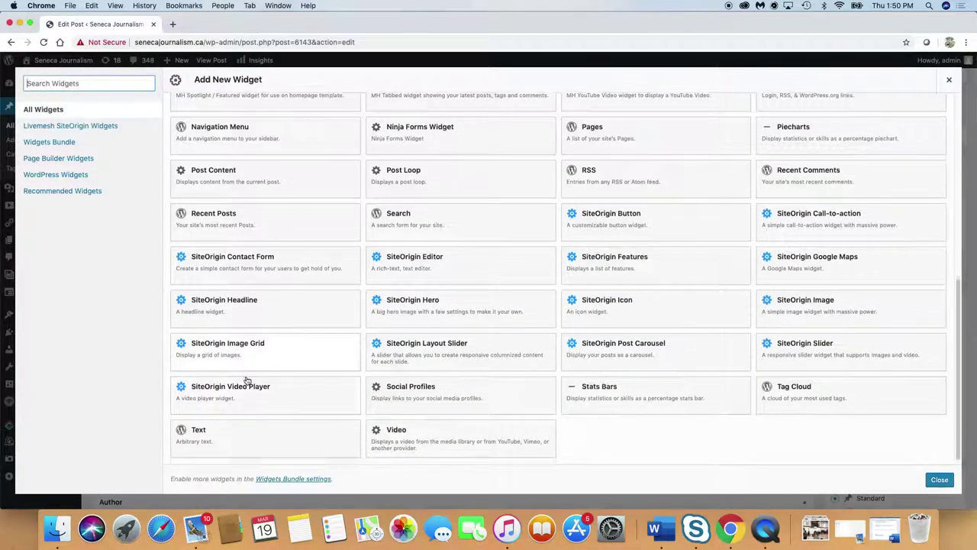
pyautogui.scroll(3, 246, 386)
pyautogui.scroll(-4, 252, 378)
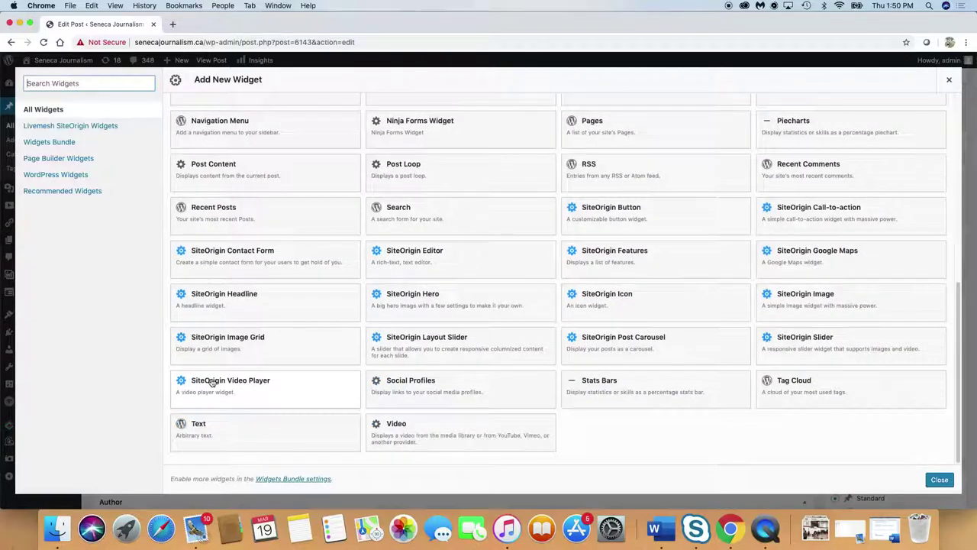
pyautogui.click(212, 382)
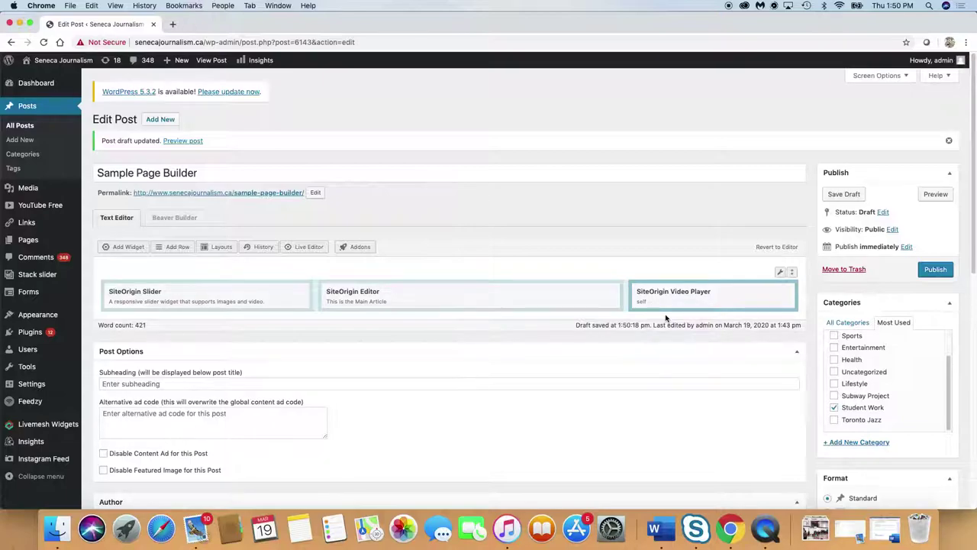
# Duplicate the video player widget twice so the column holds three players.
pyautogui.moveTo(696, 292)
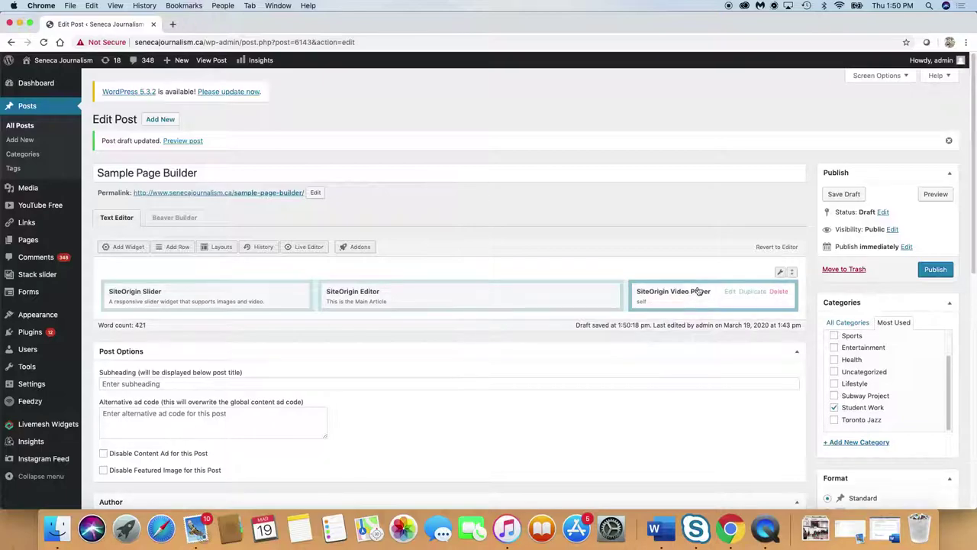
pyautogui.click(752, 292)
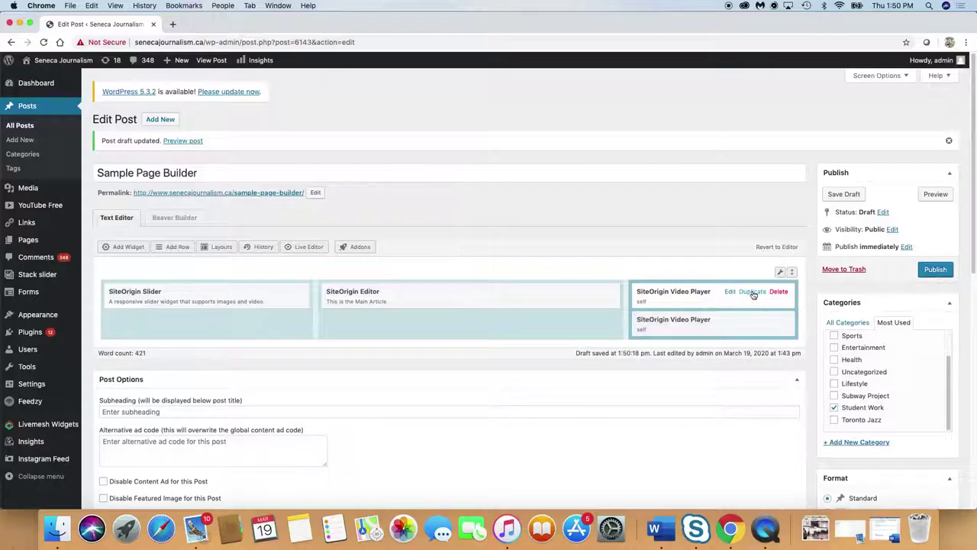
pyautogui.click(753, 292)
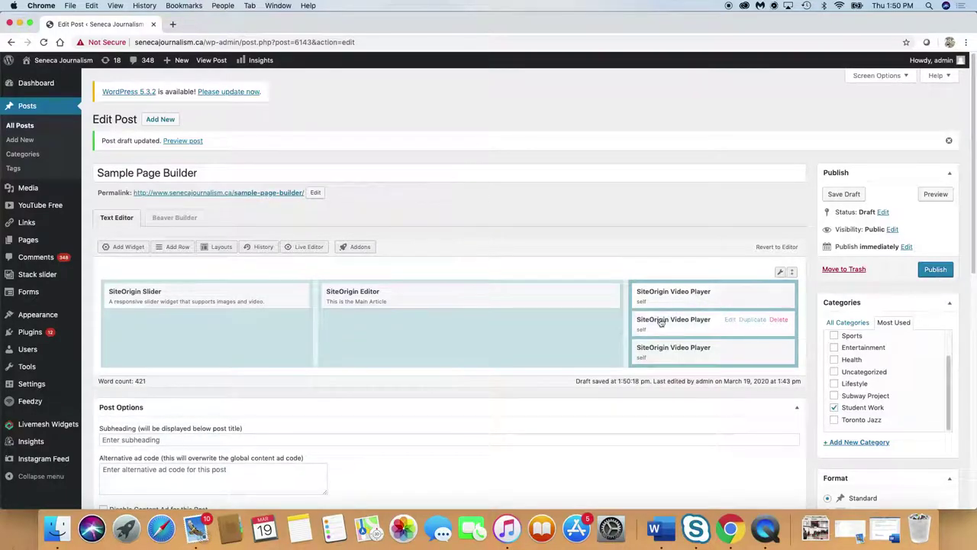
# Title the first video player 'What is the maning of life', set it externally hosted, with oEmbed and related videos off.
pyautogui.click(729, 292)
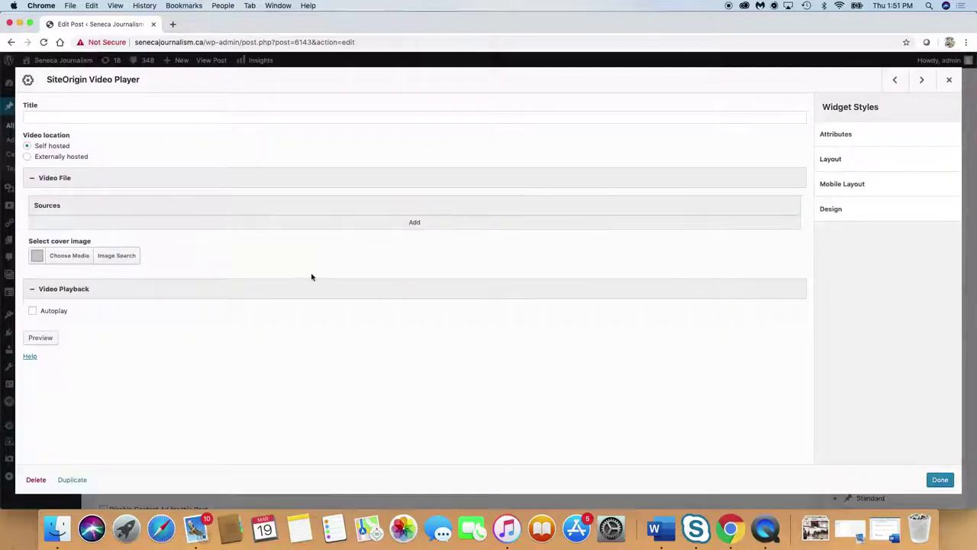
pyautogui.click(55, 114)
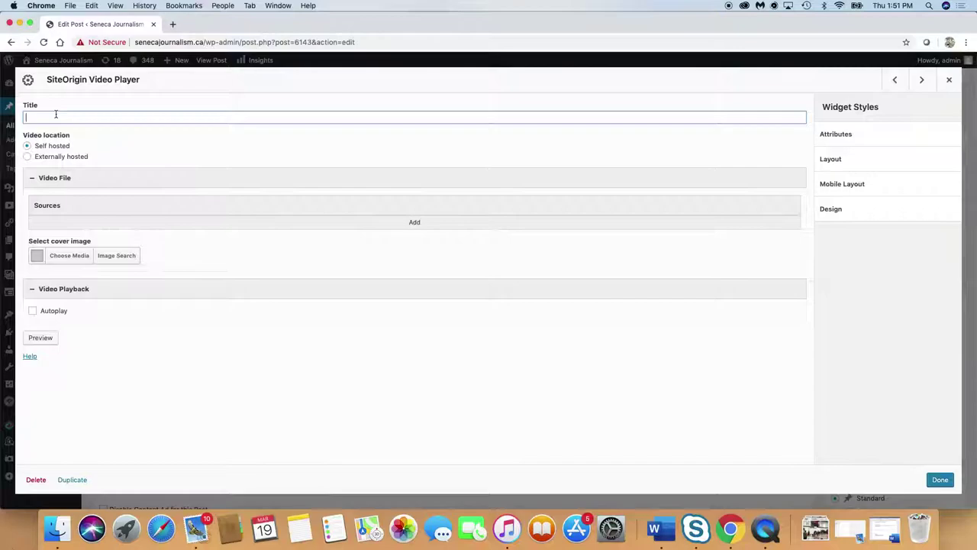
pyautogui.write('What is the maning of life?')
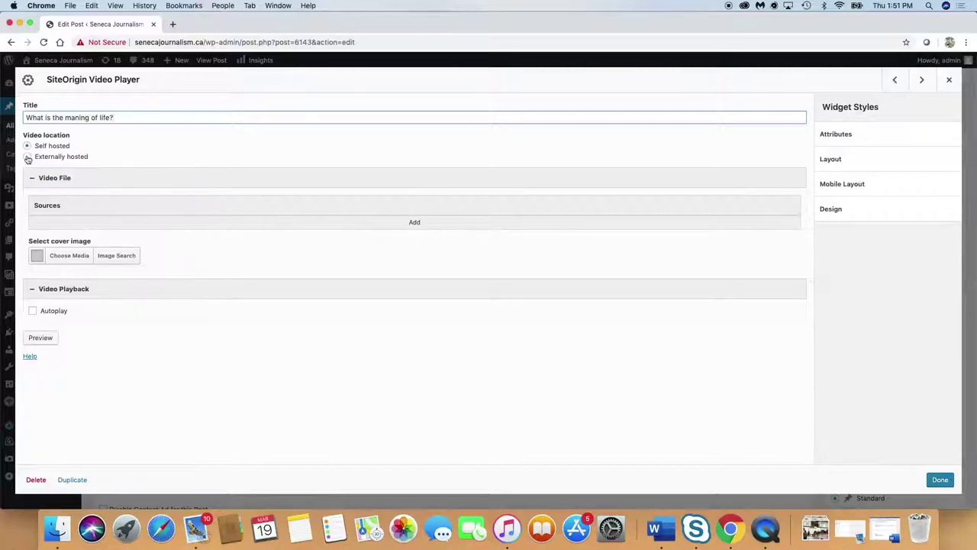
pyautogui.click(27, 157)
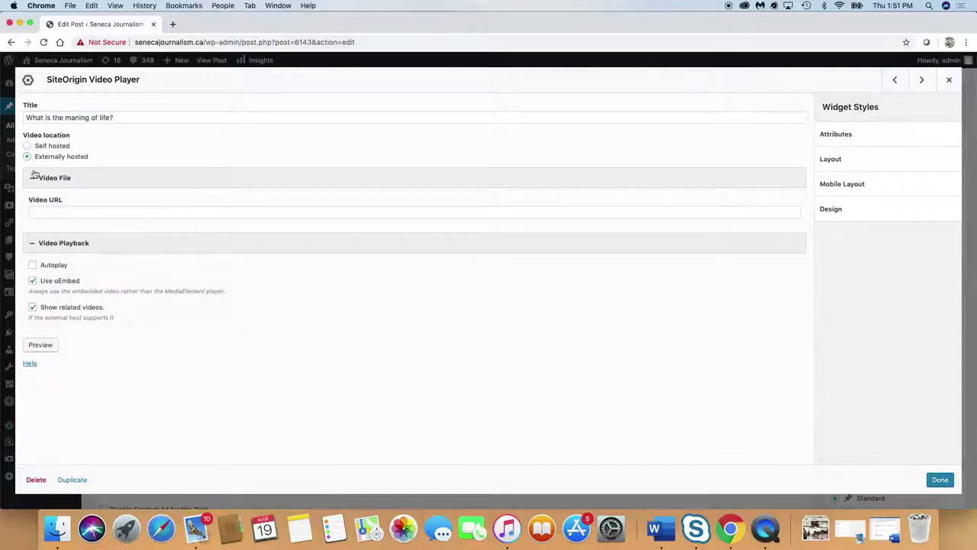
pyautogui.click(32, 281)
pyautogui.click(33, 308)
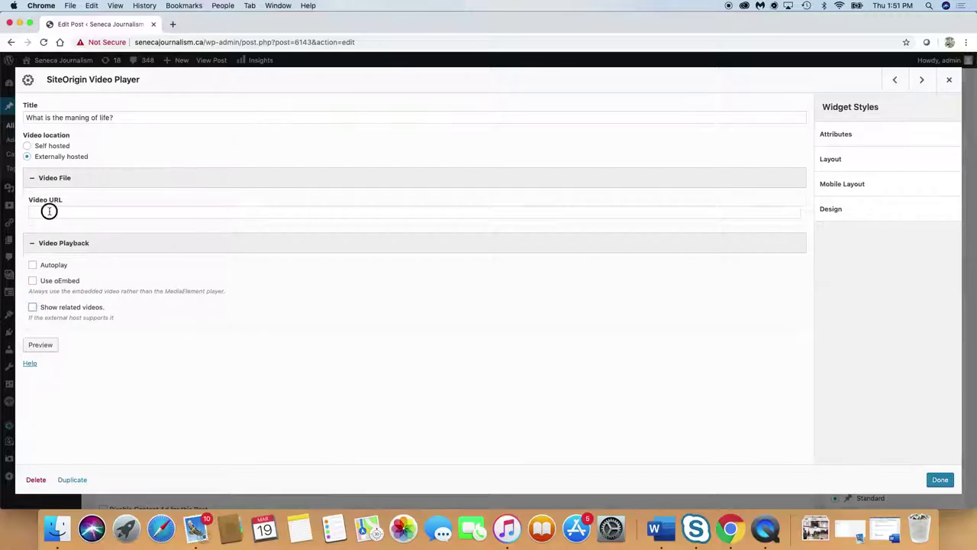
pyautogui.click(49, 211)
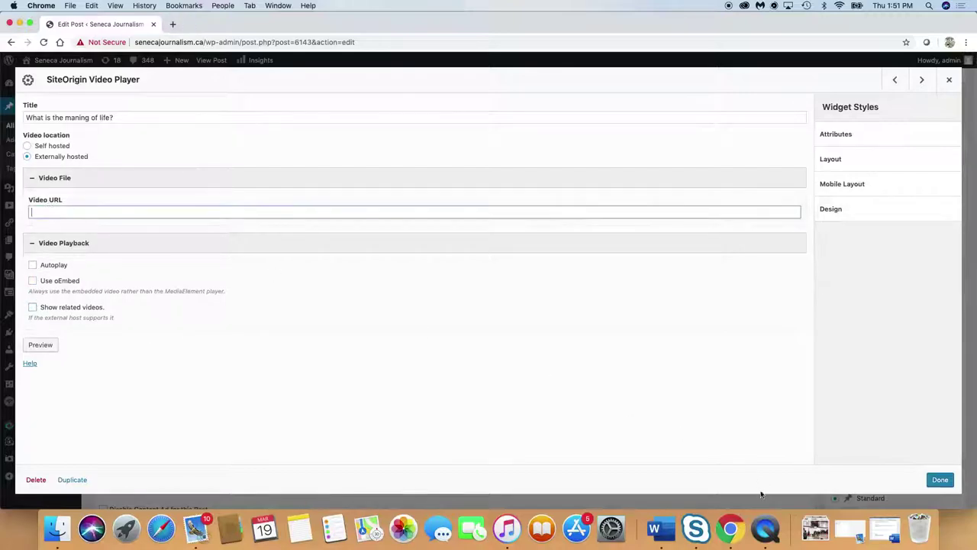
pyautogui.click(885, 531)
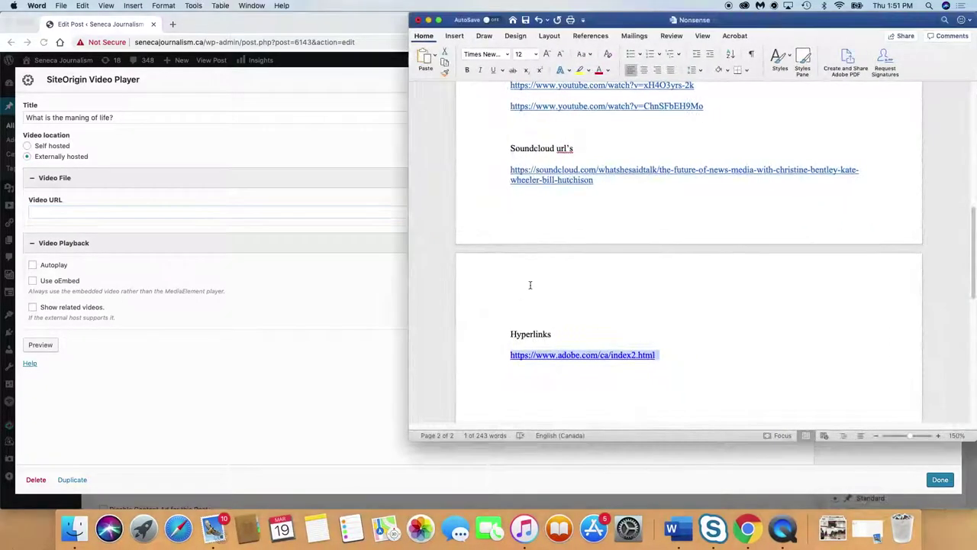
pyautogui.scroll(5, 532, 286)
pyautogui.scroll(3, 534, 287)
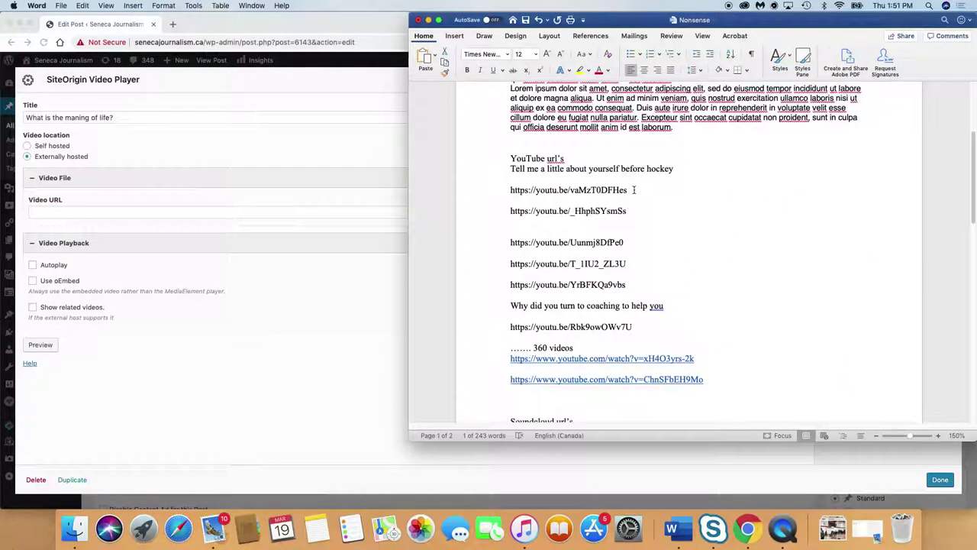
pyautogui.moveTo(634, 189); pyautogui.dragTo(513, 192)
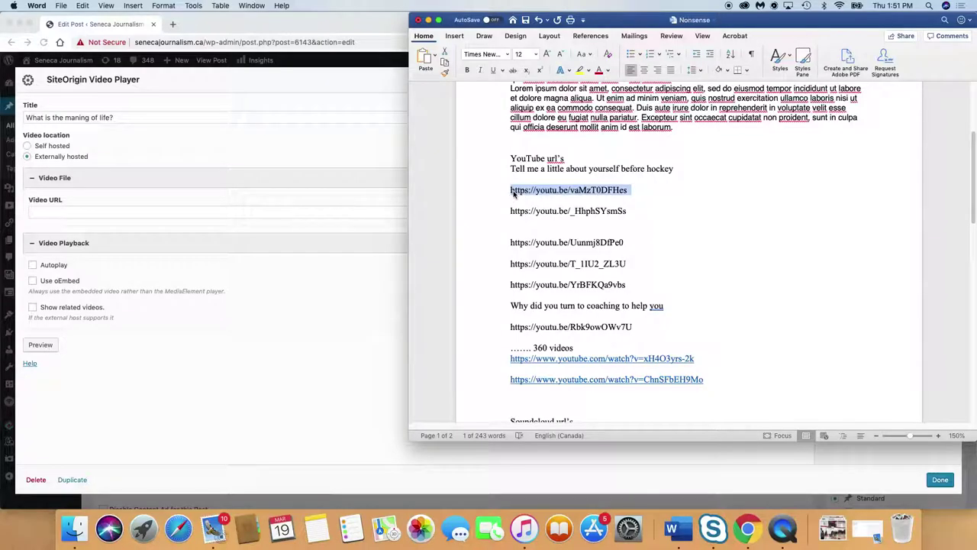
pyautogui.press('super+c')
pyautogui.click(108, 213)
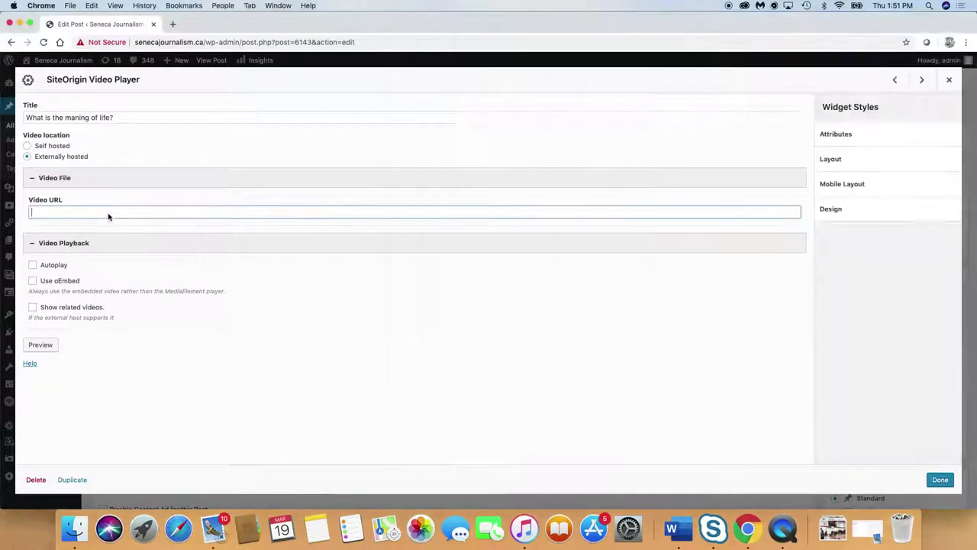
pyautogui.press('super+v')
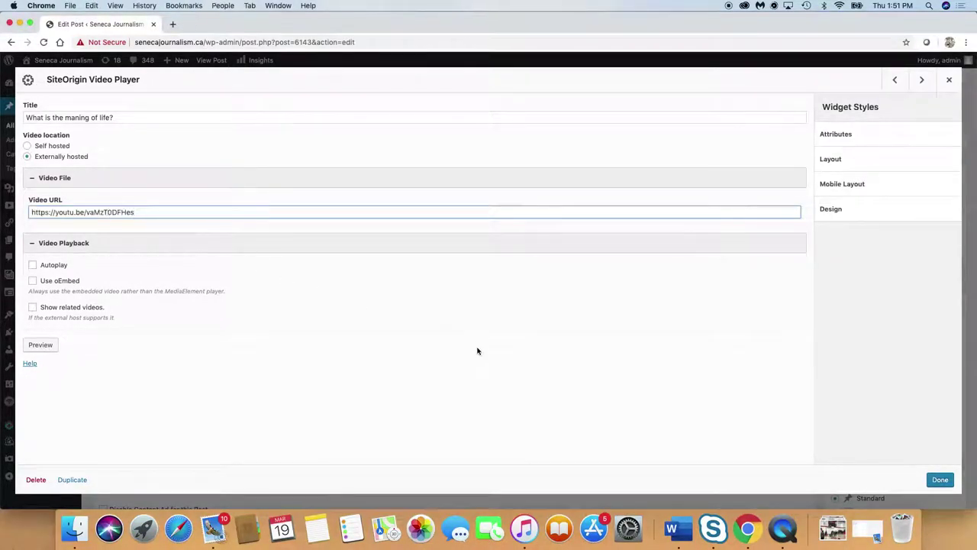
# Save the first video, then title the second player 'How high is up?', externally hosted, oEmbed and related videos off.
pyautogui.click(941, 480)
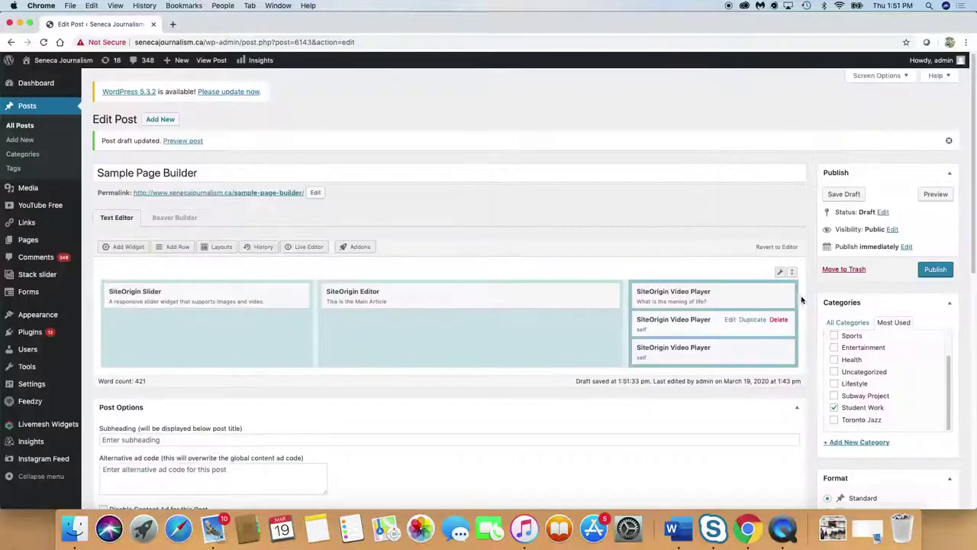
pyautogui.click(733, 321)
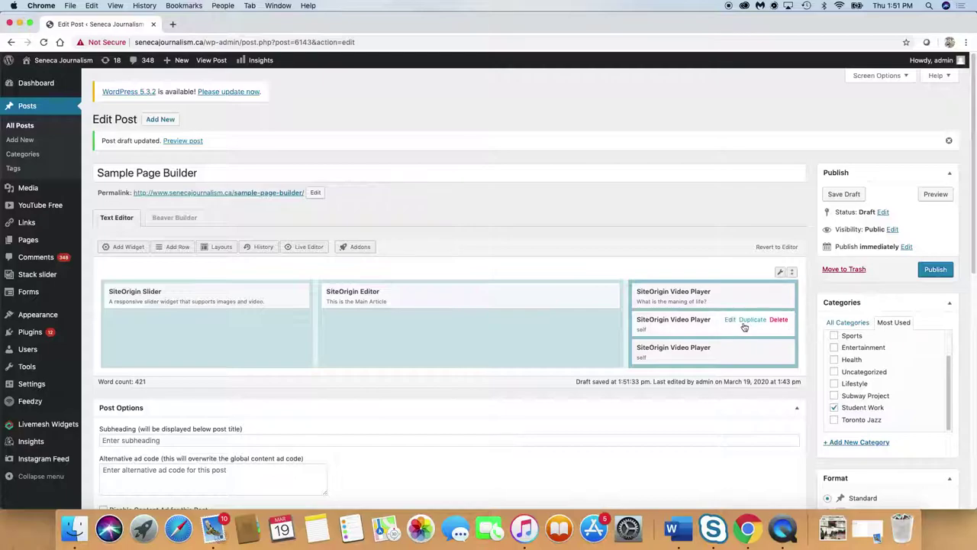
pyautogui.click(730, 321)
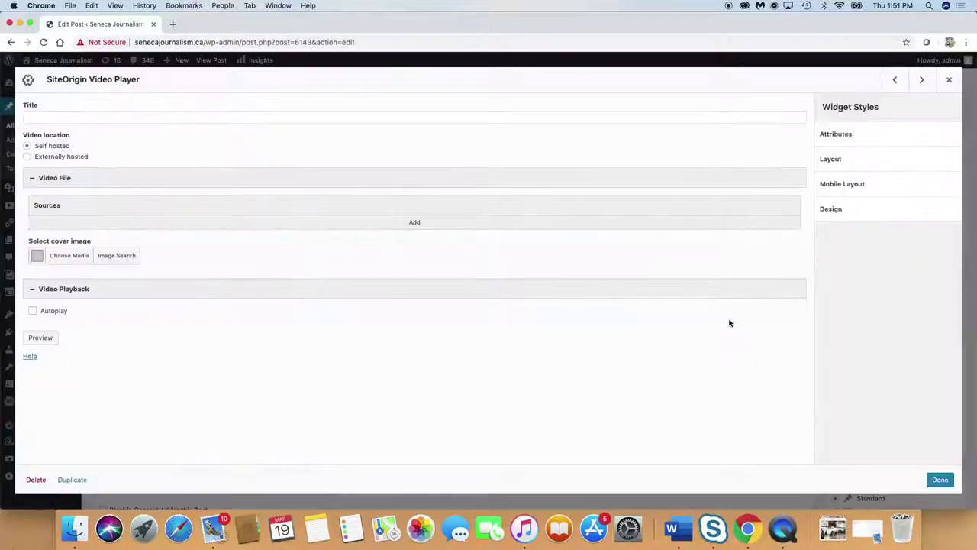
pyautogui.click(84, 119)
pyautogui.write('How ')
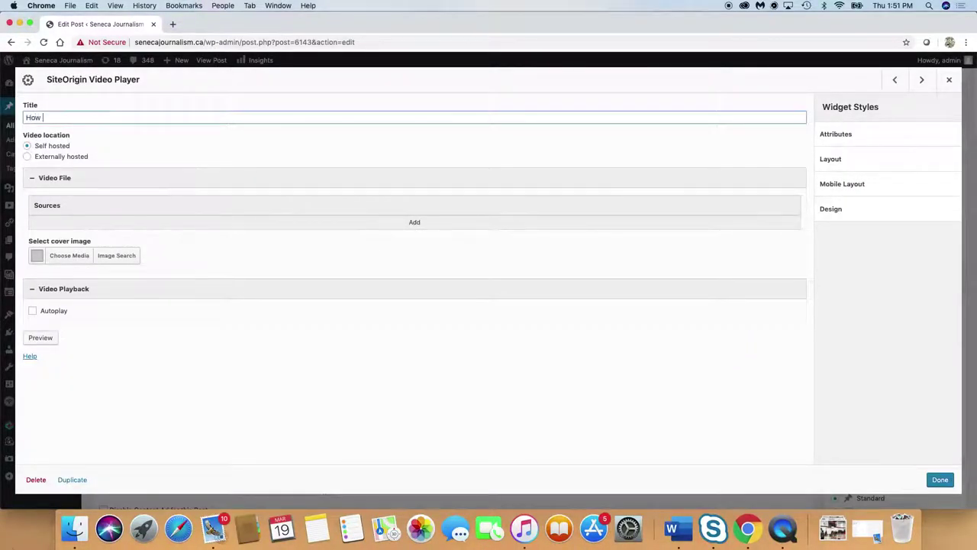
pyautogui.write('hi')
pyautogui.click(28, 157)
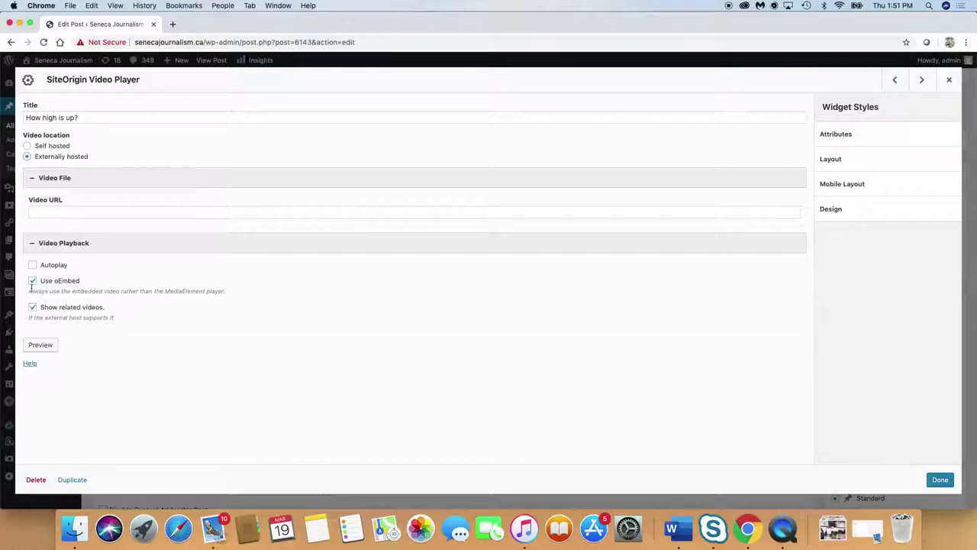
pyautogui.click(32, 280)
pyautogui.click(32, 307)
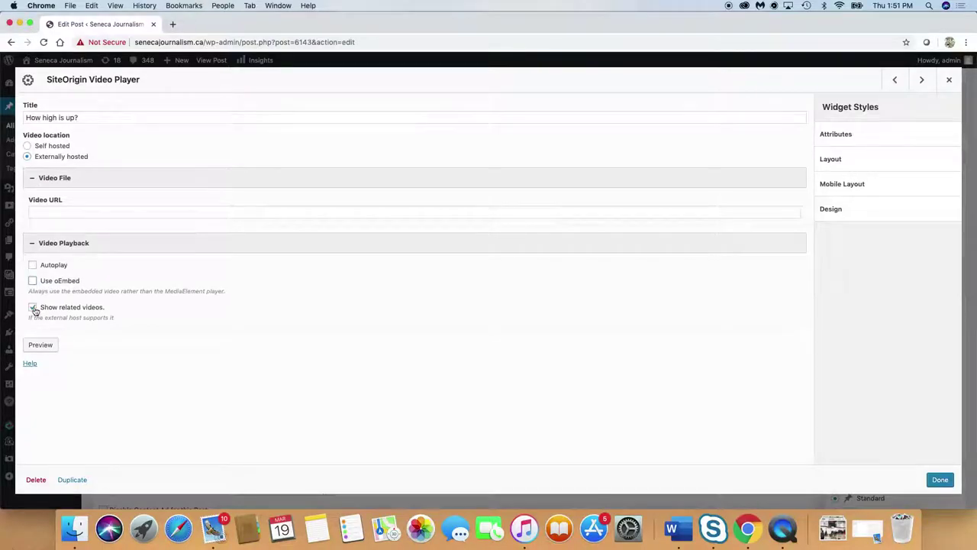
pyautogui.click(67, 217)
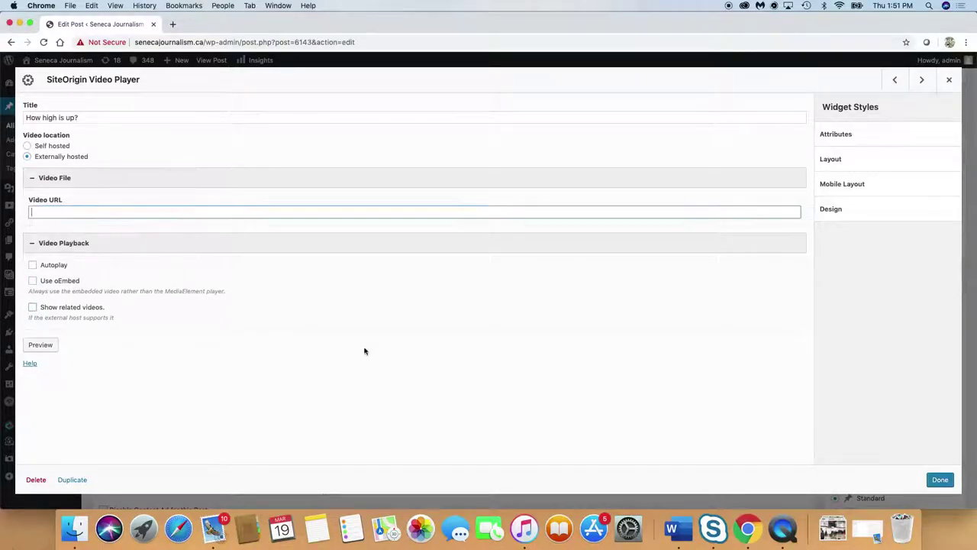
pyautogui.click(672, 528)
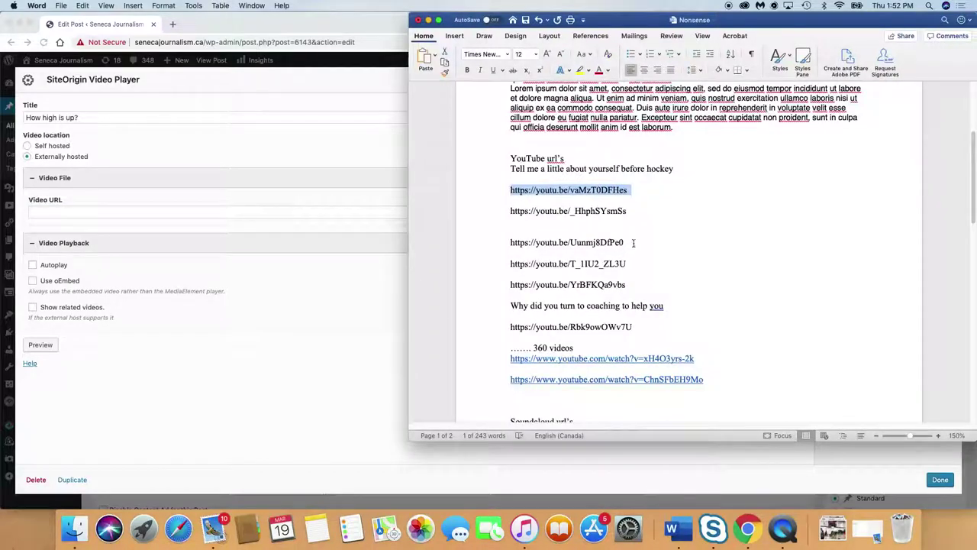
pyautogui.moveTo(634, 242); pyautogui.dragTo(511, 242)
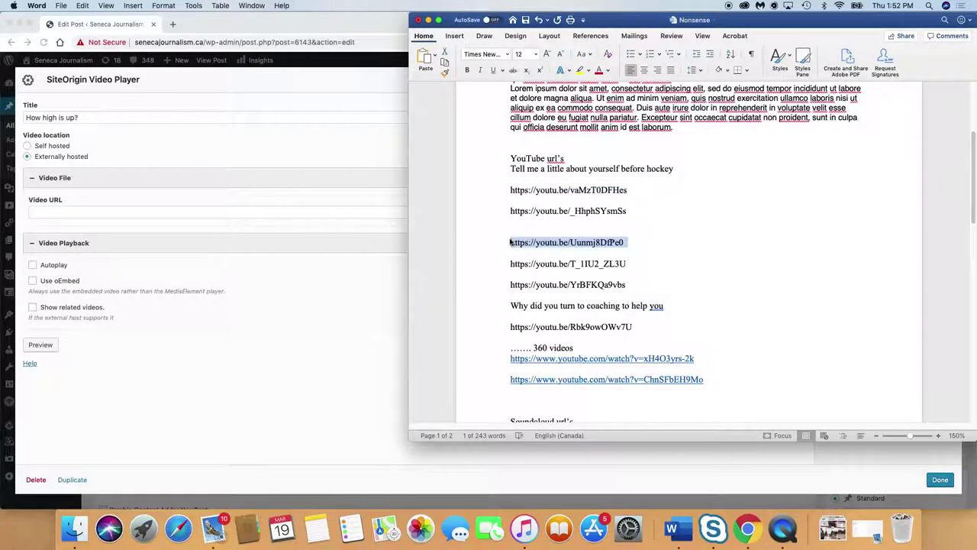
pyautogui.click(36, 214)
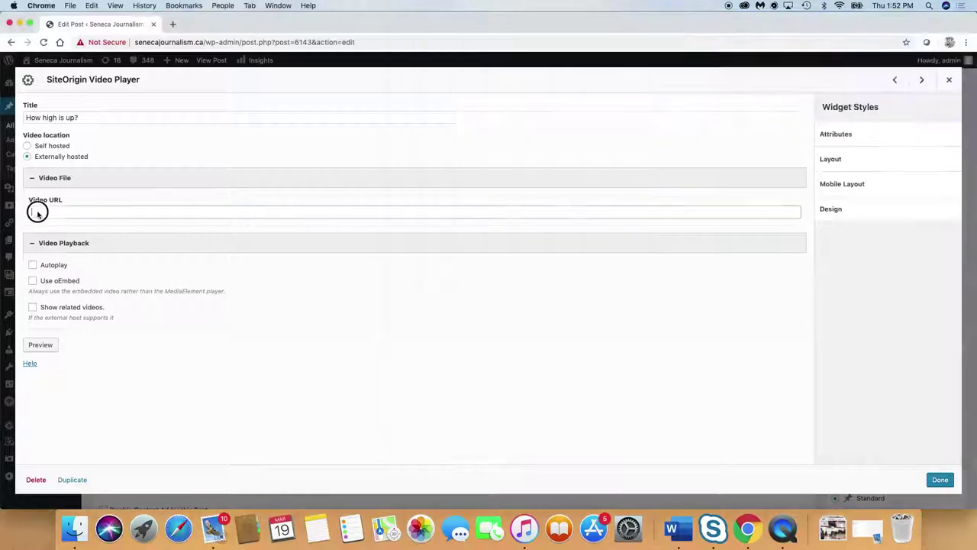
pyautogui.press('cmd+v')
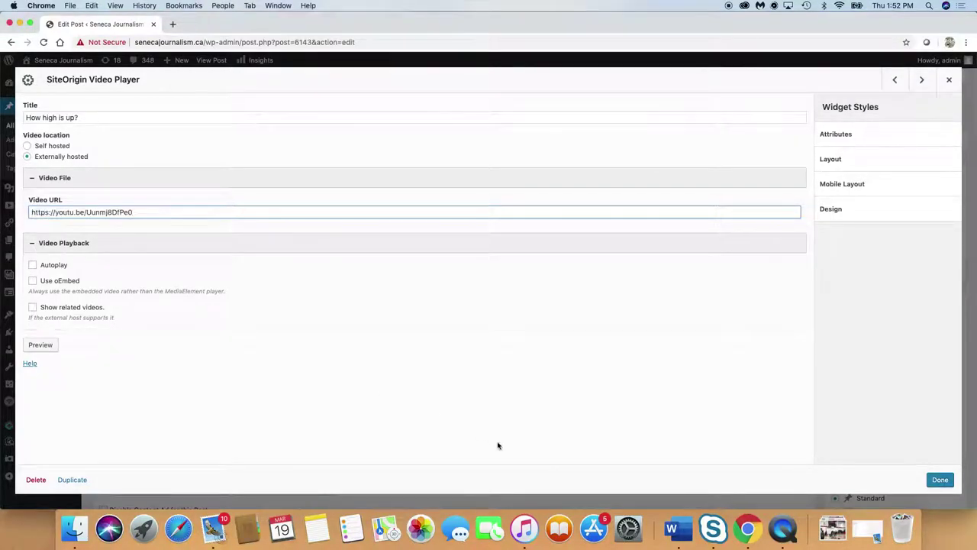
pyautogui.click(940, 479)
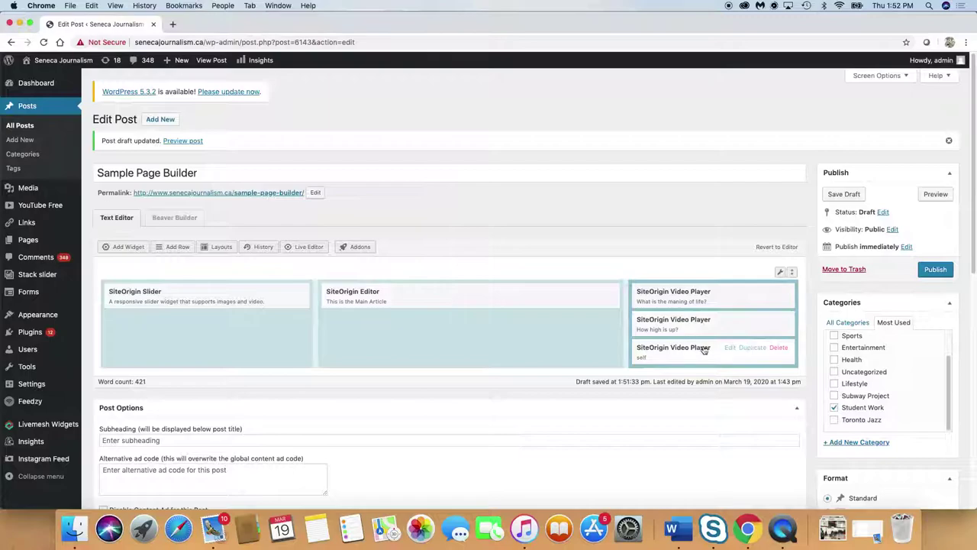
# Title the third video player 'Why is the sky blue?', externally hosted with related videos off.
pyautogui.click(730, 347)
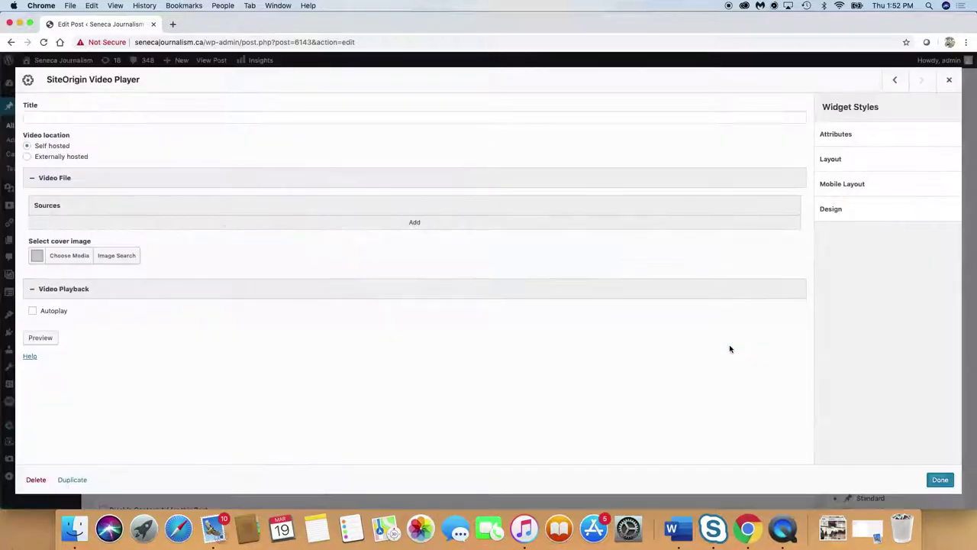
pyautogui.click(64, 115)
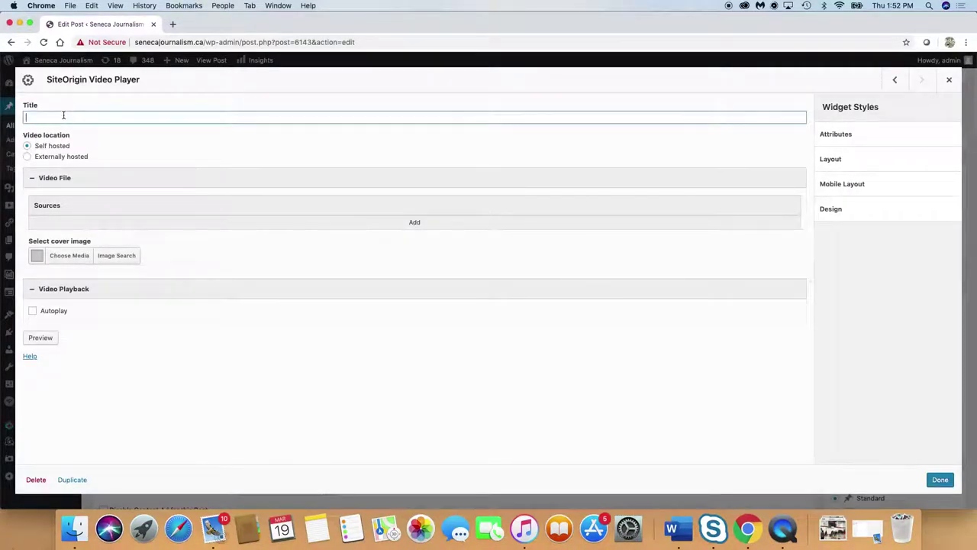
pyautogui.write('Why is the sky blue?')
pyautogui.click(27, 157)
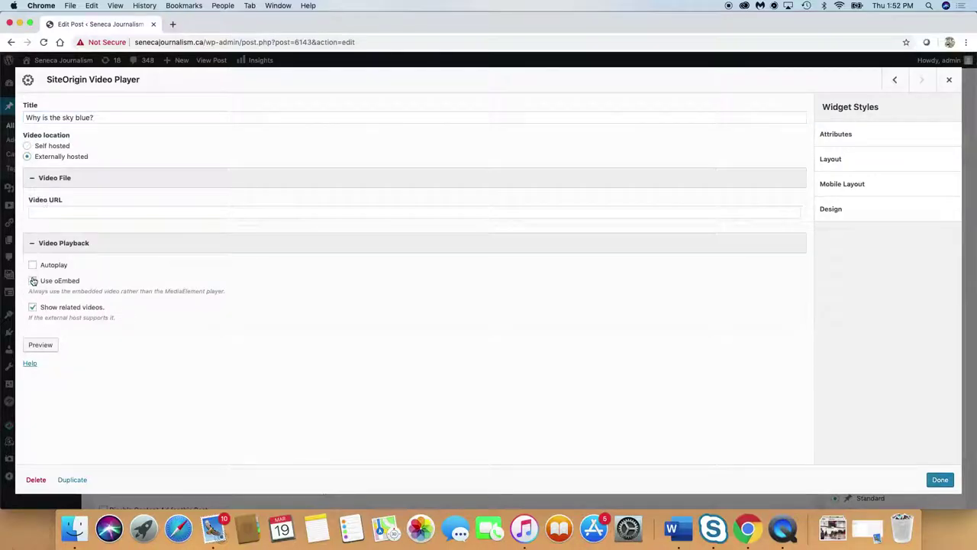
pyautogui.click(33, 308)
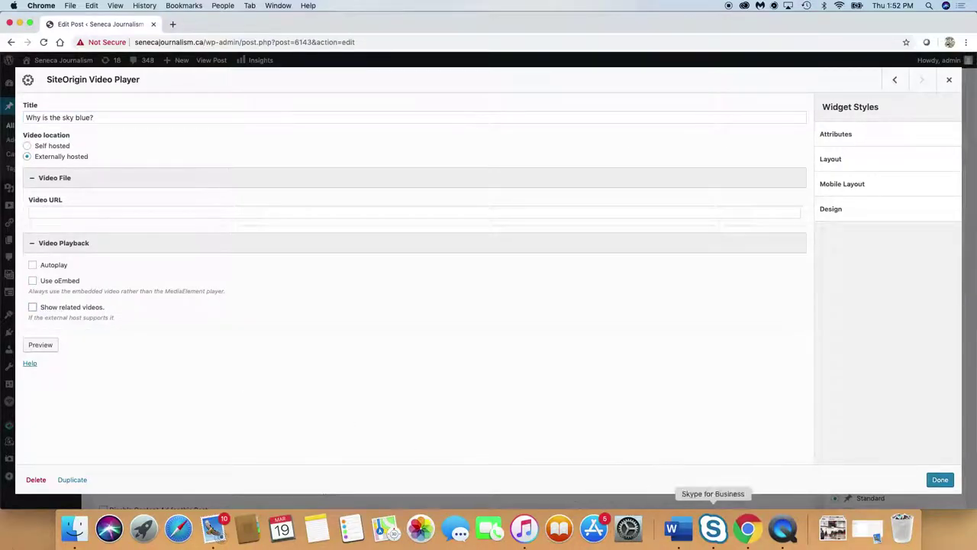
pyautogui.click(672, 528)
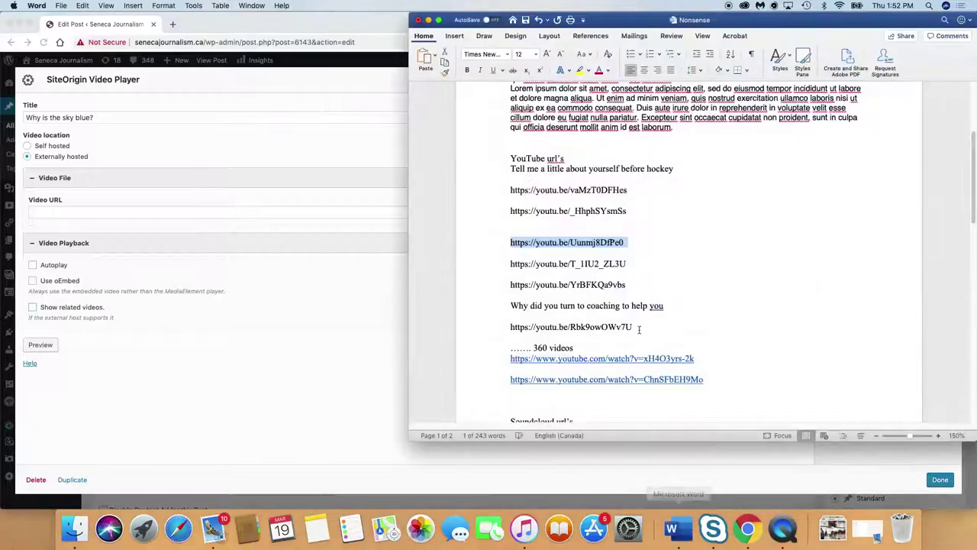
pyautogui.moveTo(637, 284); pyautogui.dragTo(509, 284)
pyautogui.press('super+c')
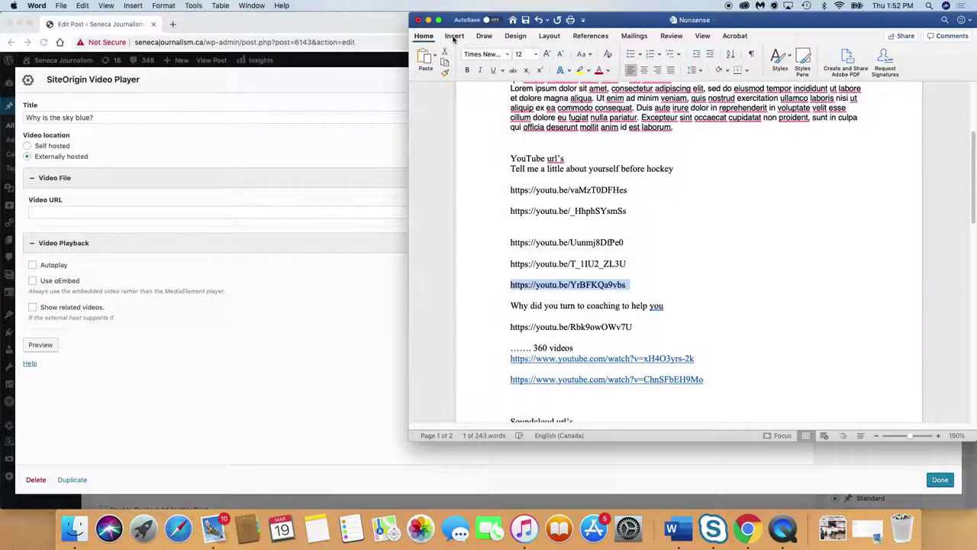
pyautogui.click(428, 20)
pyautogui.click(77, 212)
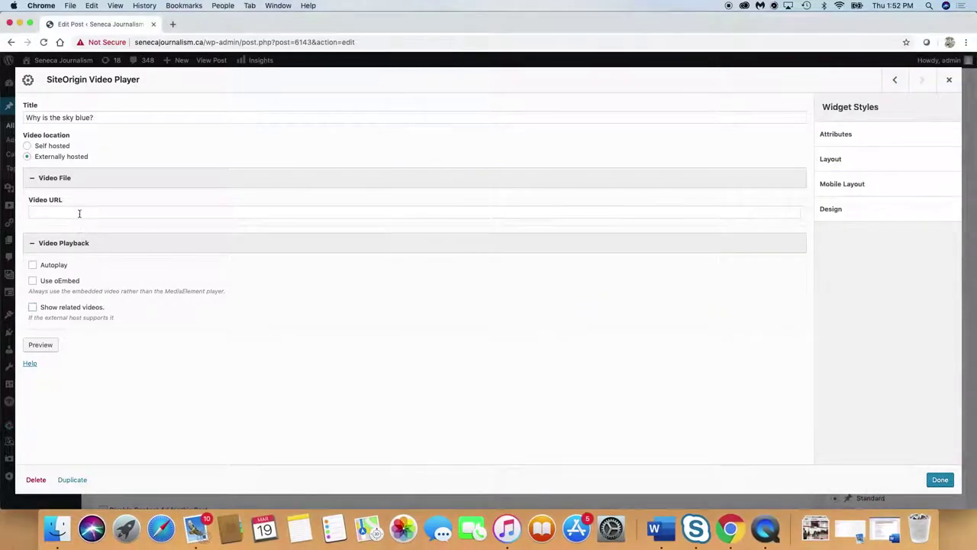
pyautogui.click(78, 213)
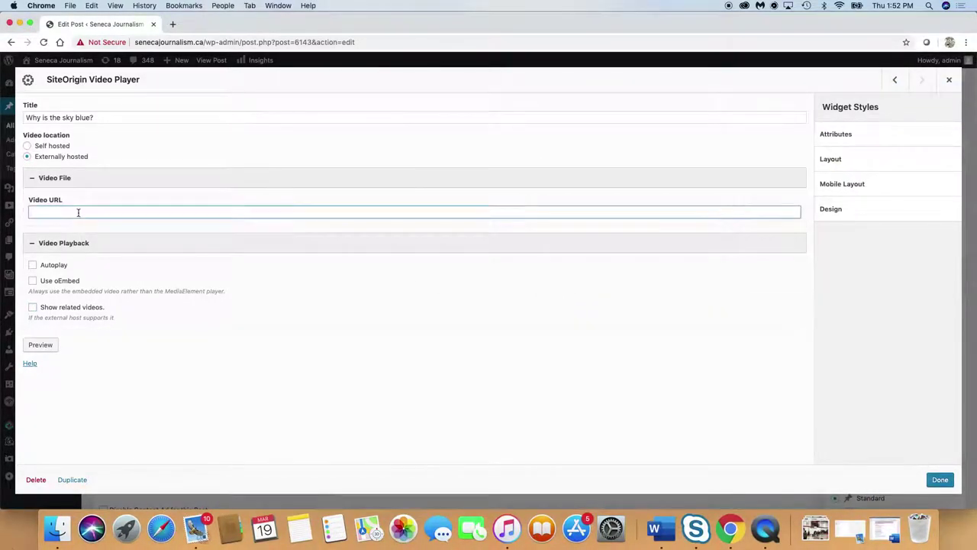
pyautogui.press('super+v')
# Save the third video widget and test-play, then pause, the Q1 video in the preview.
pyautogui.click(939, 479)
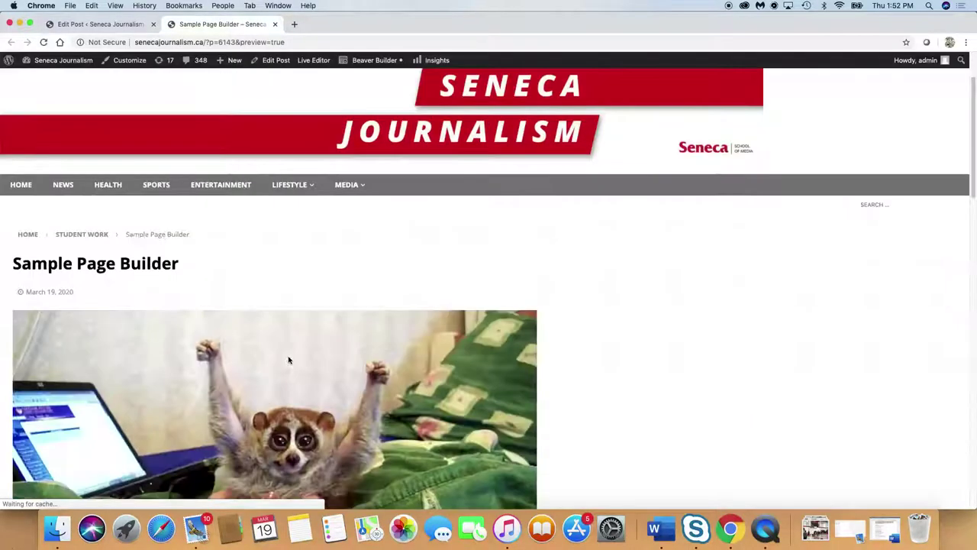
pyautogui.scroll(-5, 335, 370)
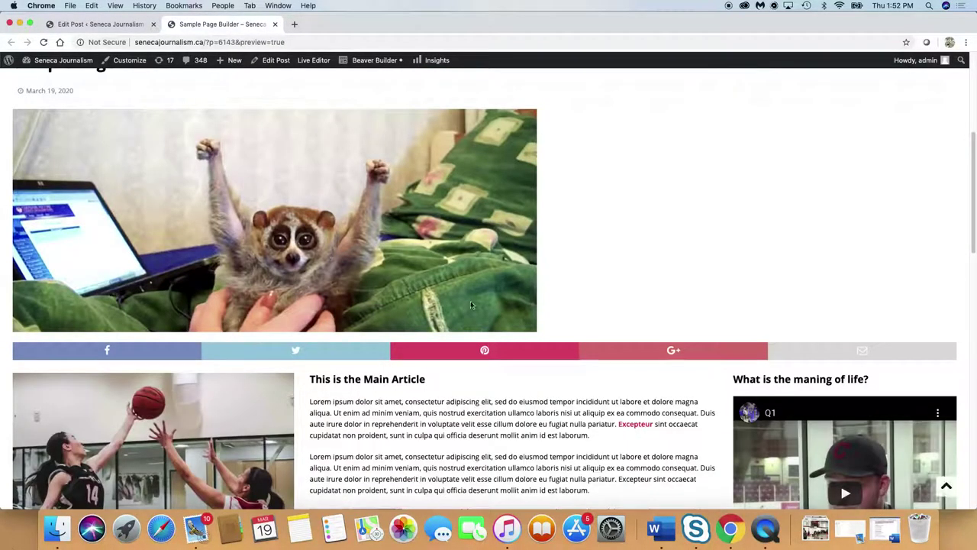
pyautogui.scroll(-5, 97, 265)
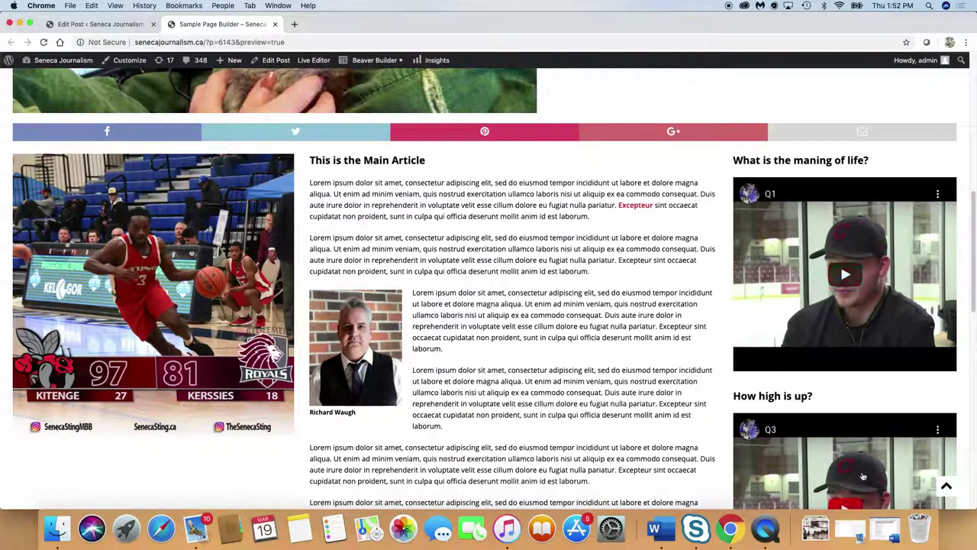
pyautogui.scroll(-5, 874, 381)
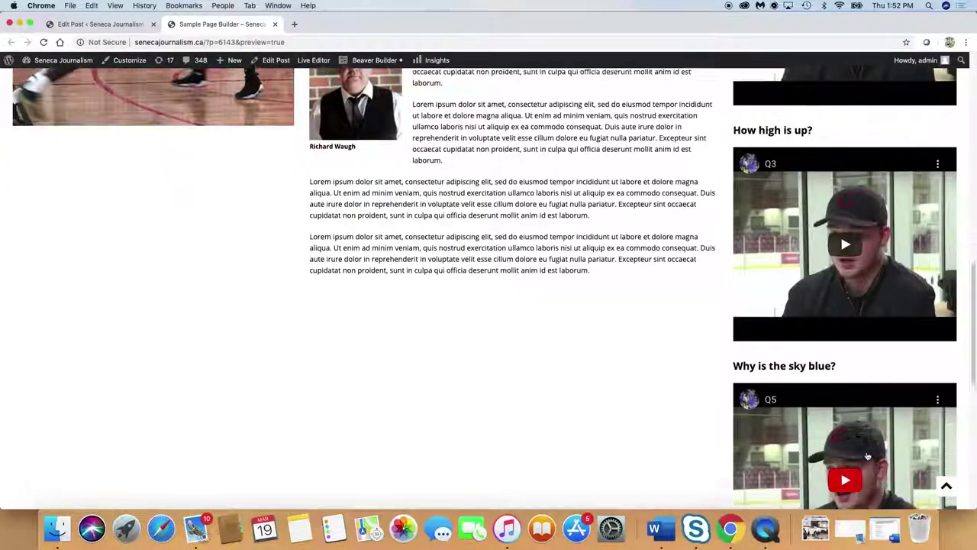
pyautogui.scroll(5, 871, 443)
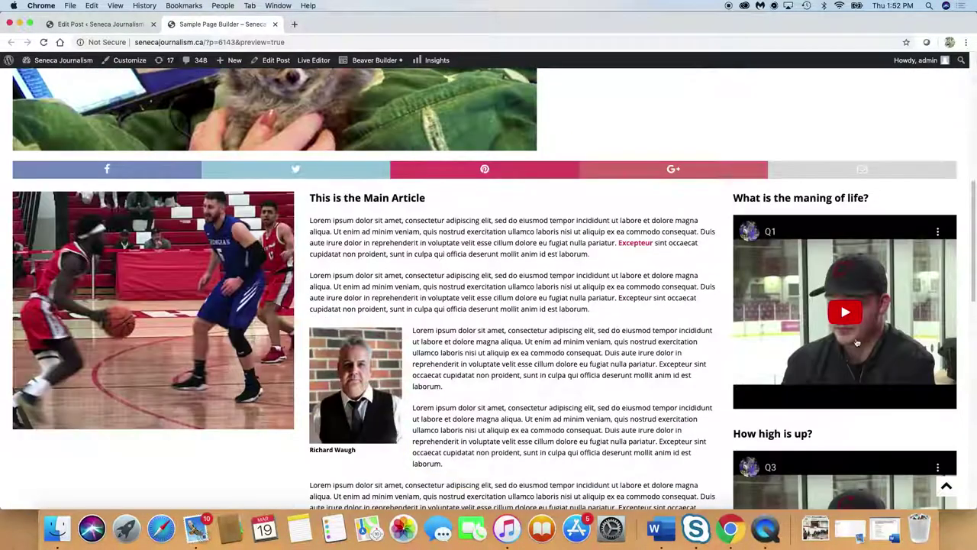
pyautogui.click(846, 313)
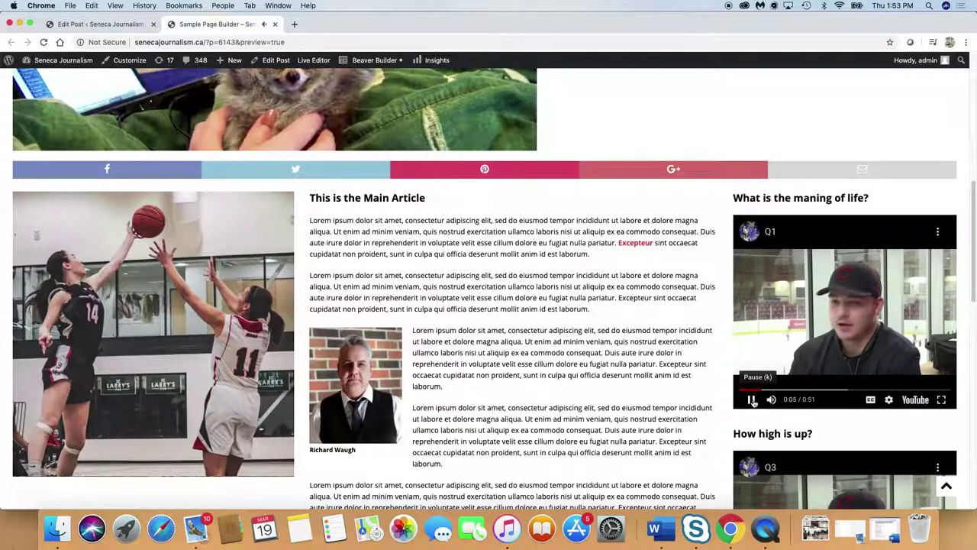
pyautogui.click(752, 400)
# Play and pause the Q3 video, then look over the stacked video players.
pyautogui.scroll(-3, 866, 419)
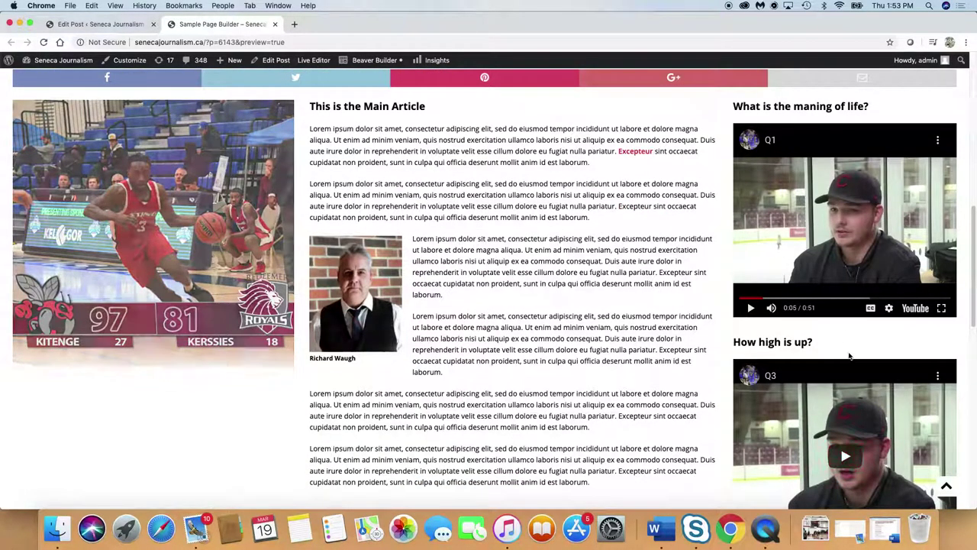
pyautogui.scroll(-3, 849, 355)
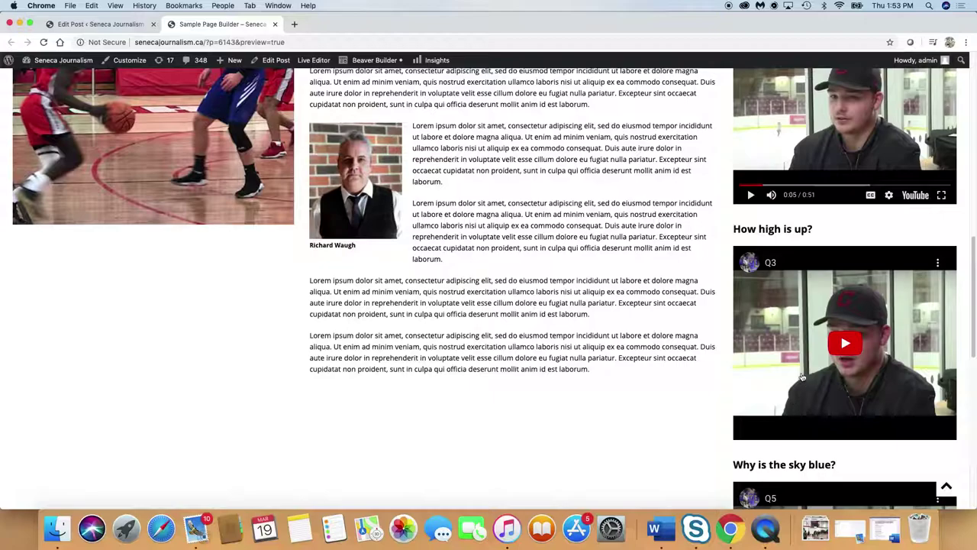
pyautogui.click(802, 376)
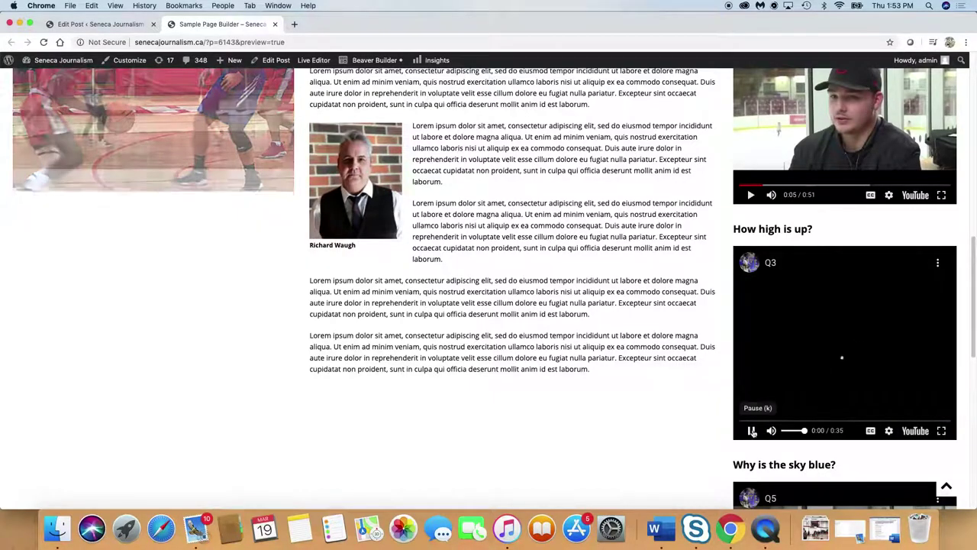
pyautogui.click(752, 431)
pyautogui.scroll(5, 800, 221)
pyautogui.scroll(-3, 803, 227)
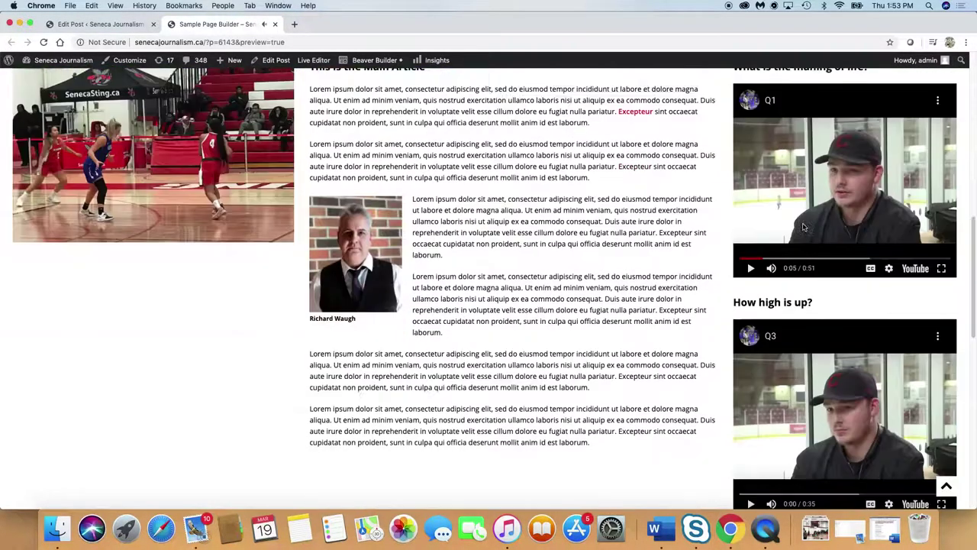
pyautogui.scroll(-3, 803, 227)
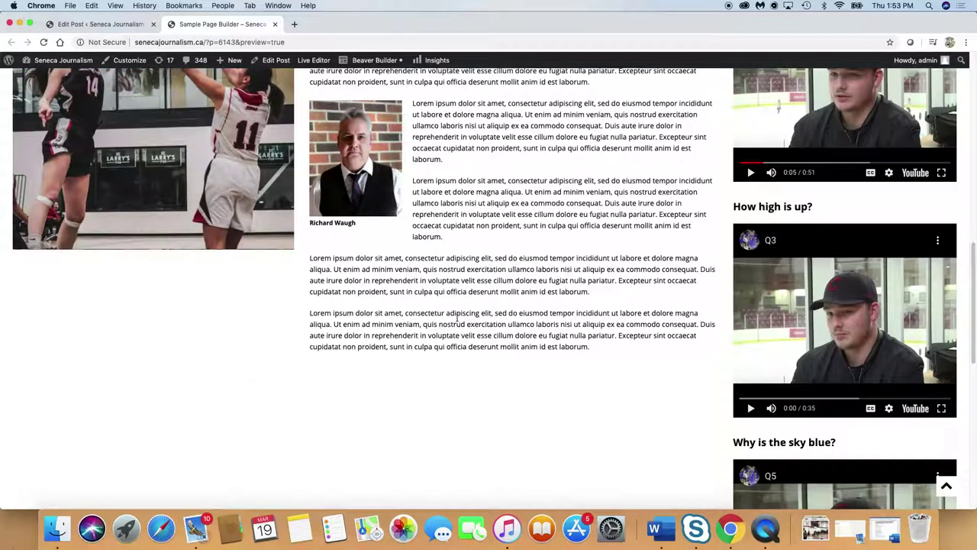
pyautogui.scroll(10, 729, 267)
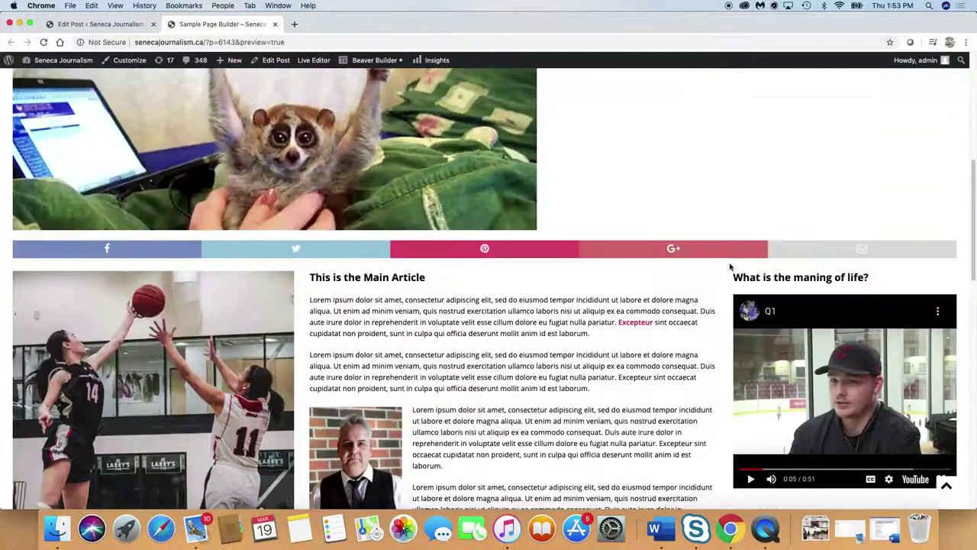
pyautogui.scroll(3, 730, 268)
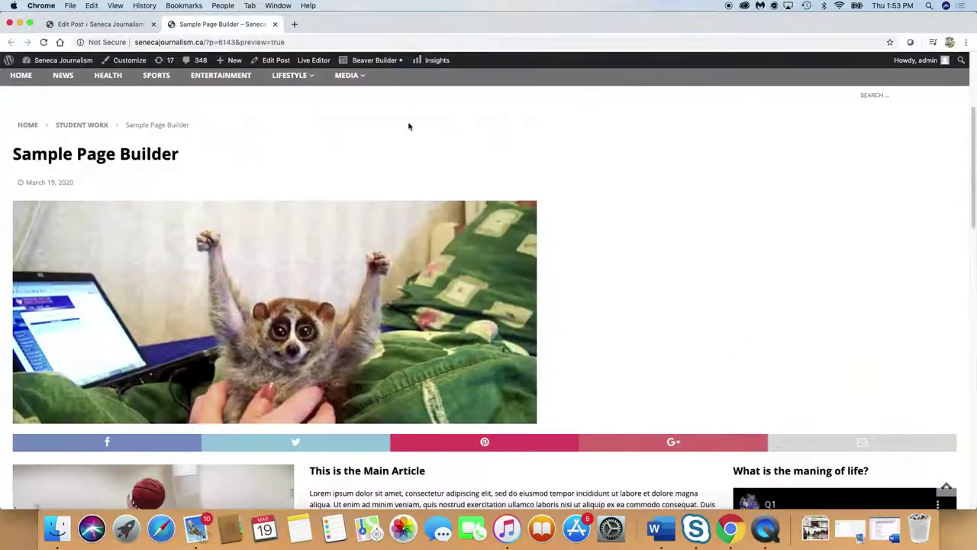
# Close the preview, add a SiteOrigin Editor widget, and drag it beneath the Main Article.
pyautogui.click(275, 23)
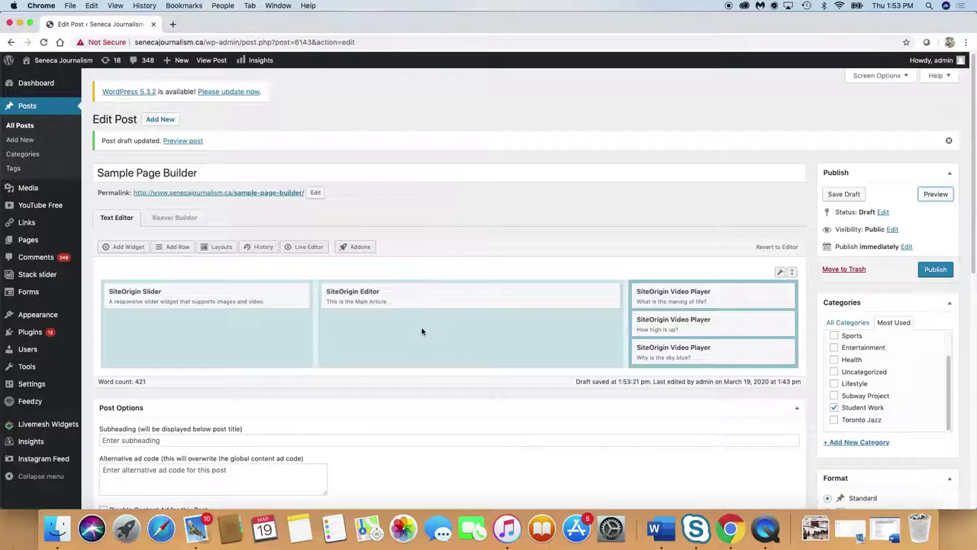
pyautogui.click(124, 247)
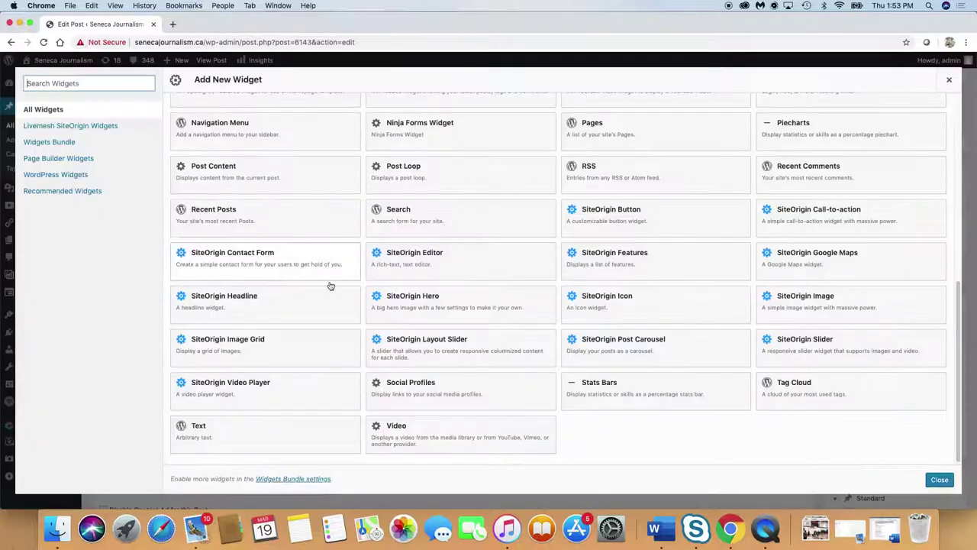
pyautogui.click(410, 255)
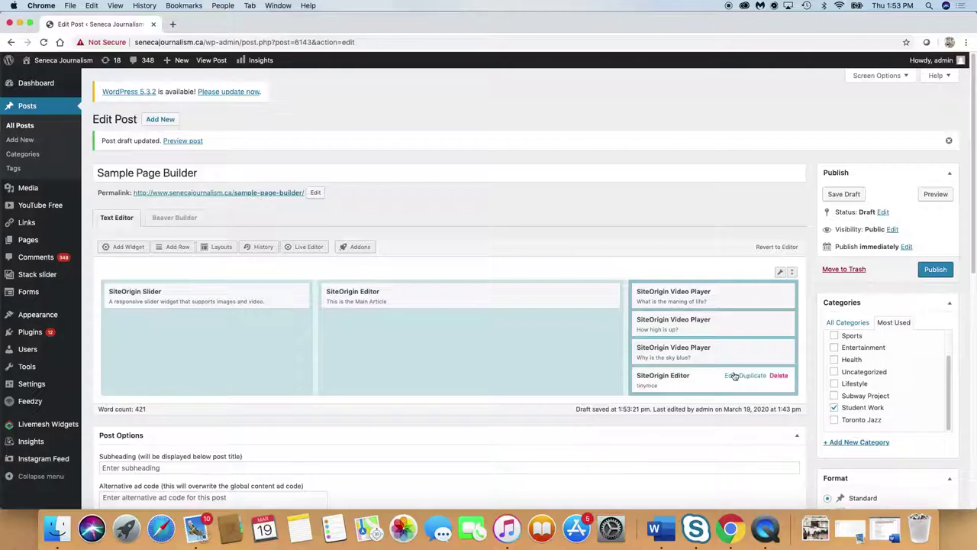
pyautogui.moveTo(707, 382)
pyautogui.moveTo(709, 380); pyautogui.dragTo(467, 333)
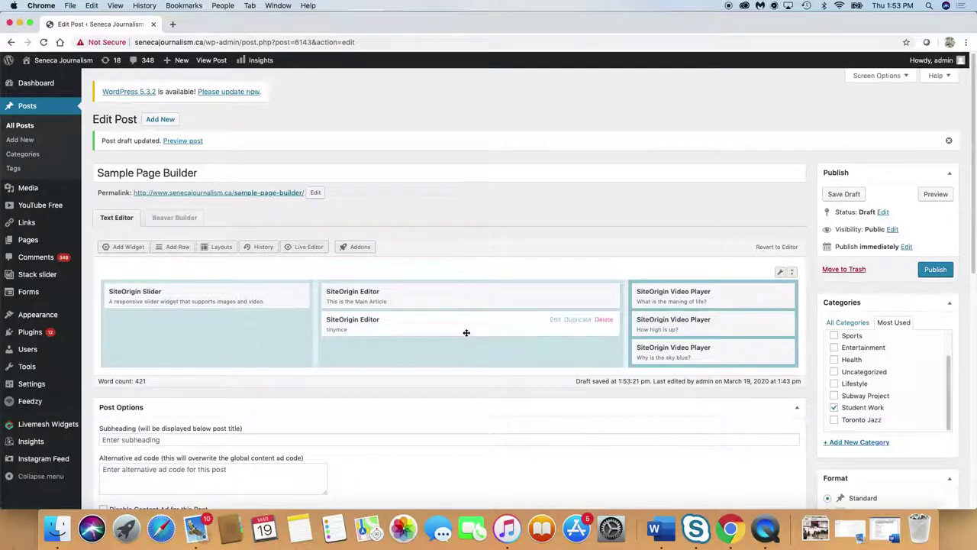
# Title the new editor widget '360 Video of the Pacific Coast Highway' and select the 360 video link in Word.
pyautogui.click(556, 319)
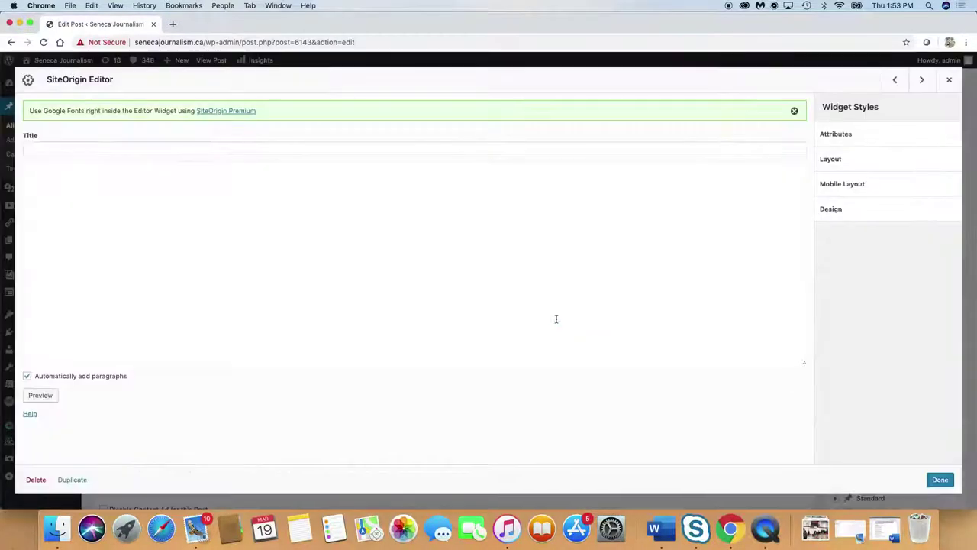
pyautogui.click(70, 146)
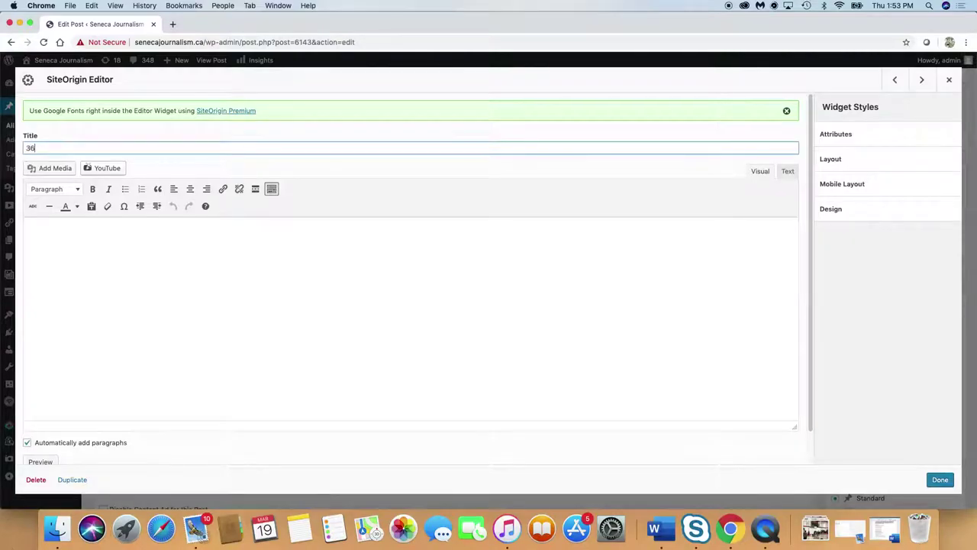
pyautogui.write('360')
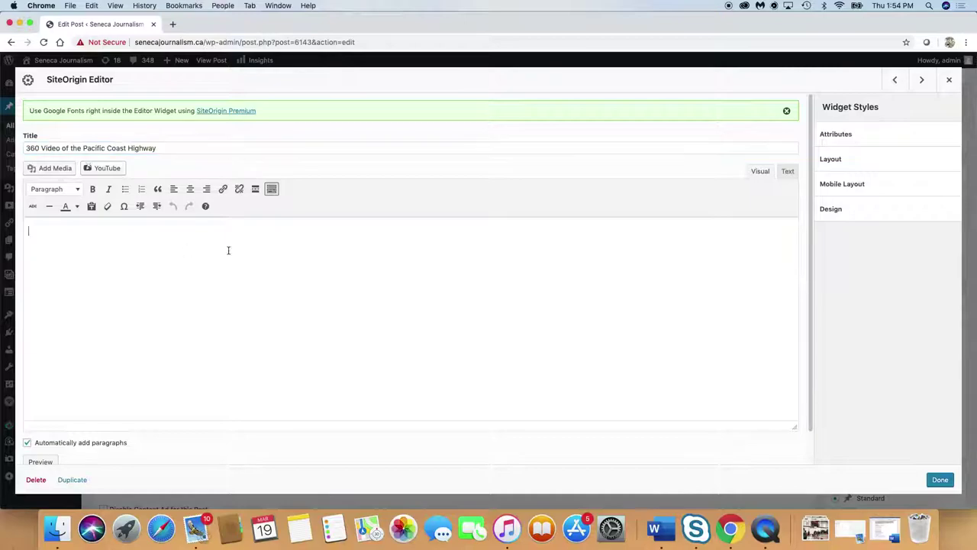
pyautogui.click(886, 528)
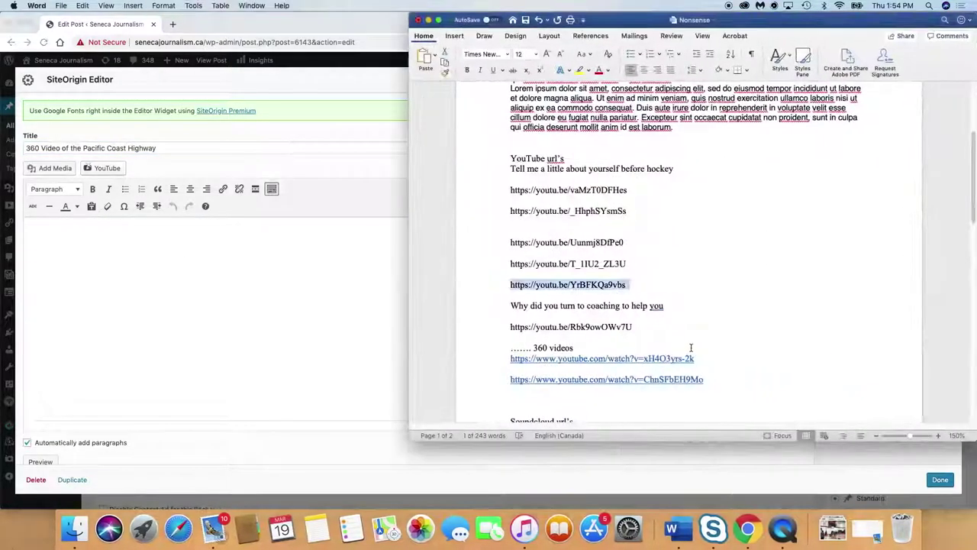
pyautogui.scroll(-5, 672, 351)
pyautogui.scroll(-2, 645, 366)
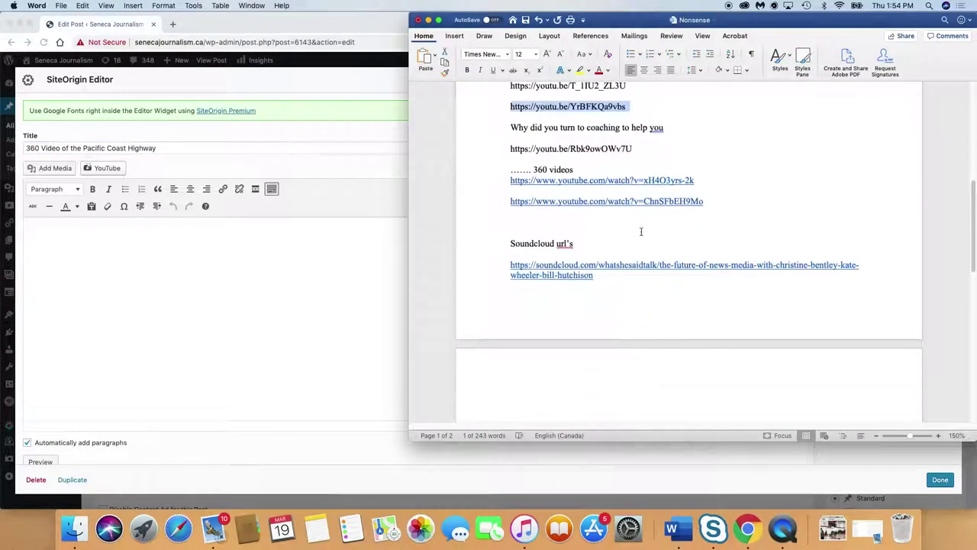
pyautogui.moveTo(695, 181); pyautogui.dragTo(506, 181)
pyautogui.press('super+c')
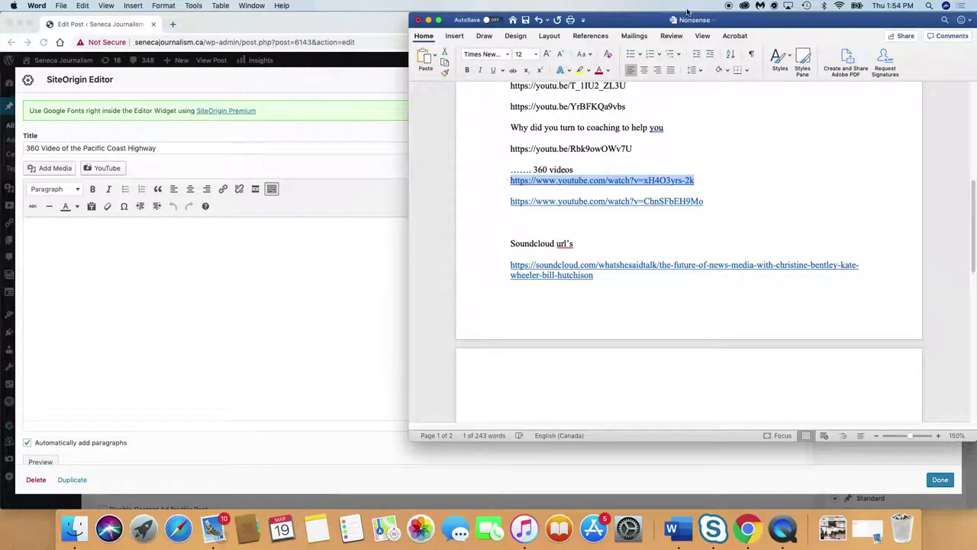
# Paste the 360 video link into the widget body, test-play the embed, and save the widget.
pyautogui.click(429, 20)
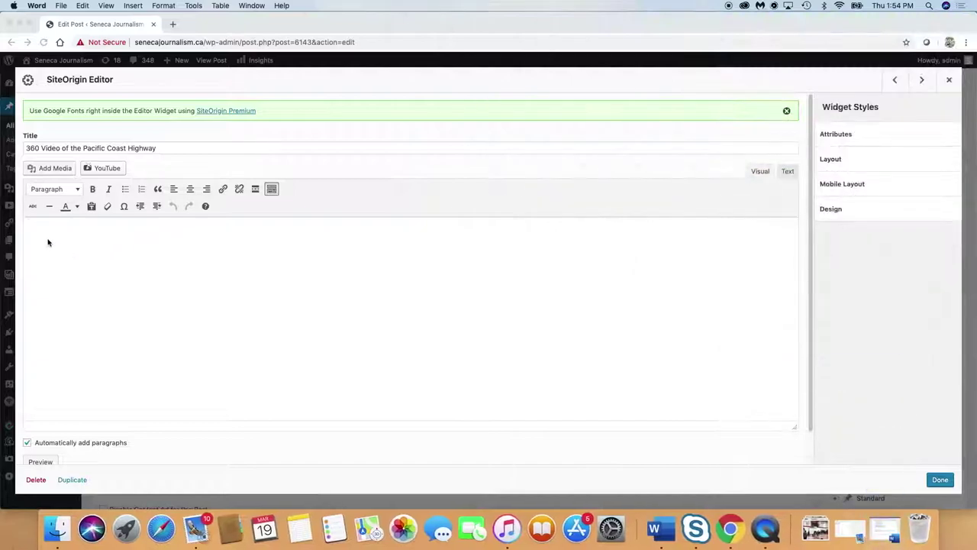
pyautogui.click(52, 234)
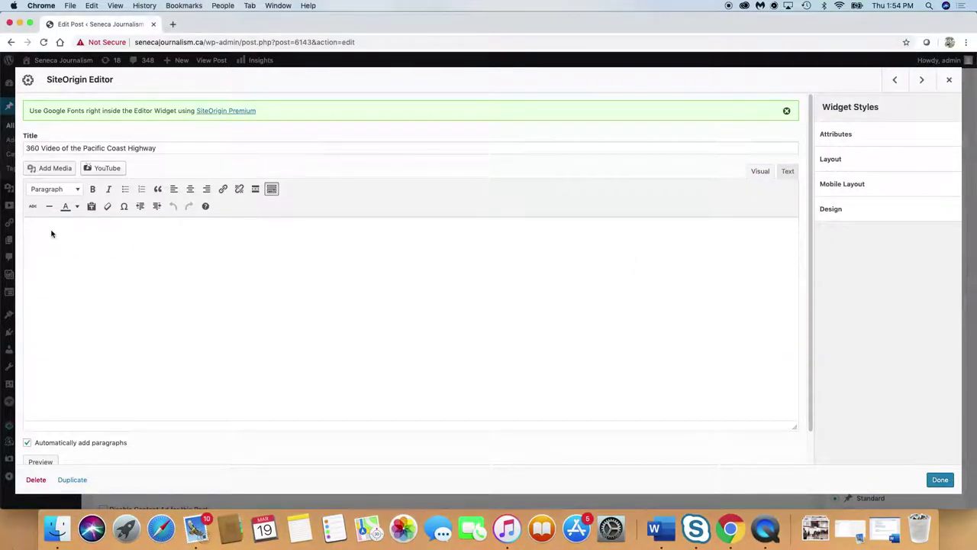
pyautogui.press('super+v')
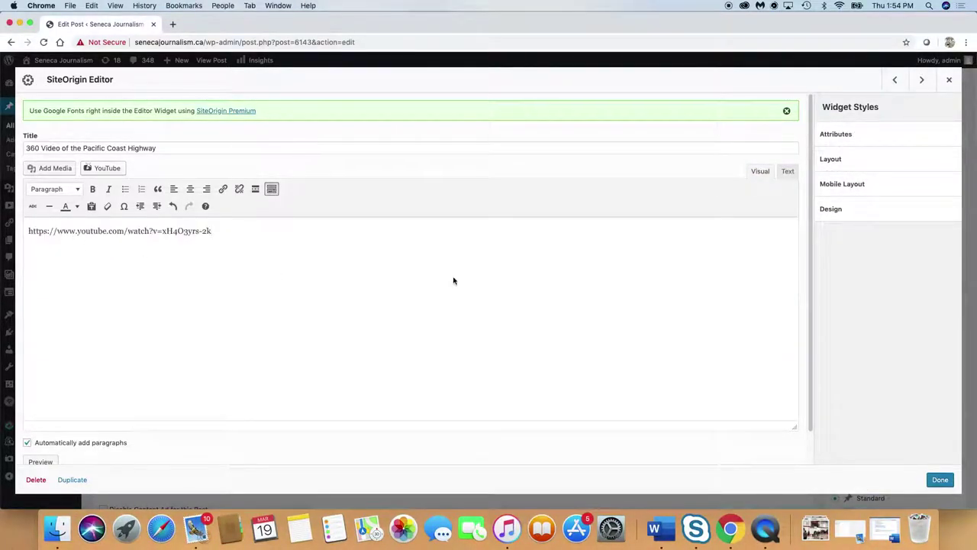
pyautogui.scroll(-2, 580, 343)
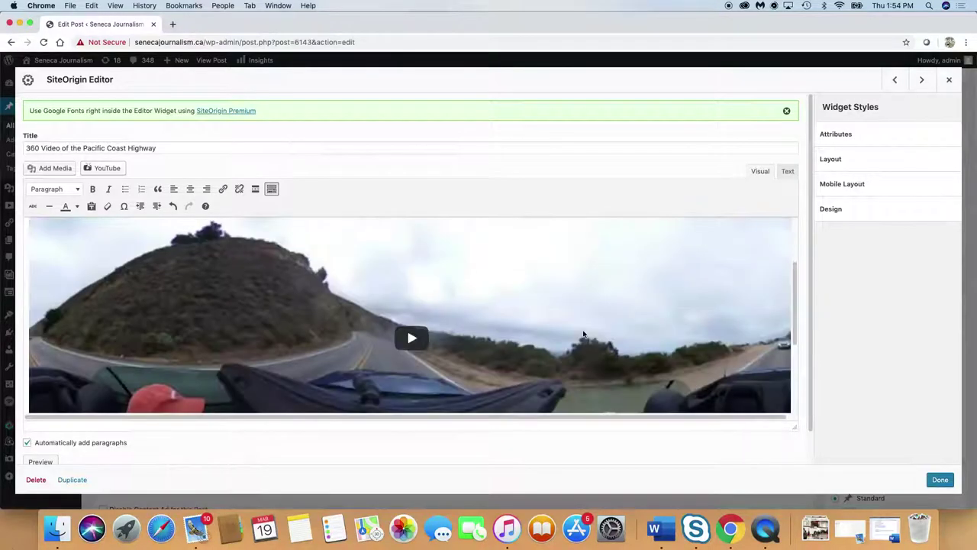
pyautogui.click(583, 334)
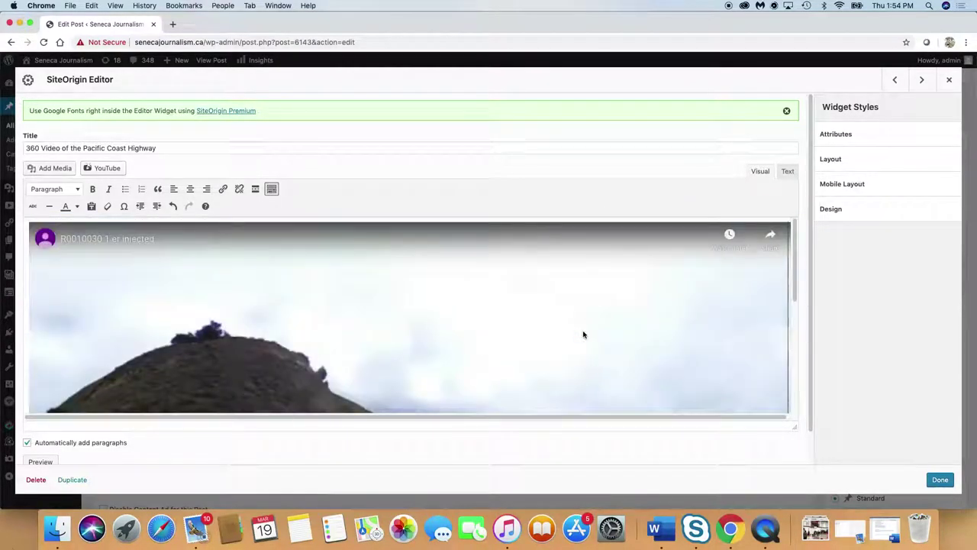
pyautogui.click(934, 477)
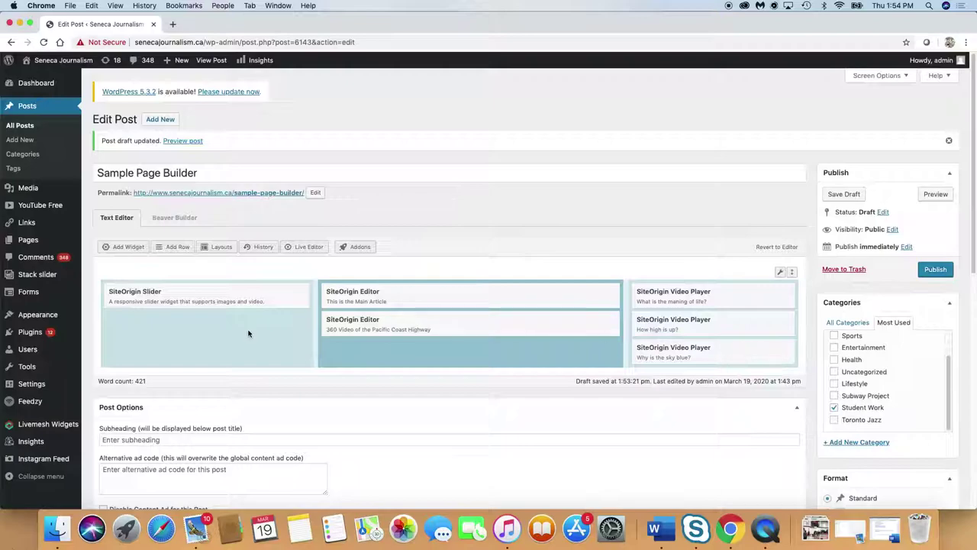
# Add a SiteOrigin Editor widget to the left slider column and title it 'Great Podcast'.
pyautogui.click(145, 344)
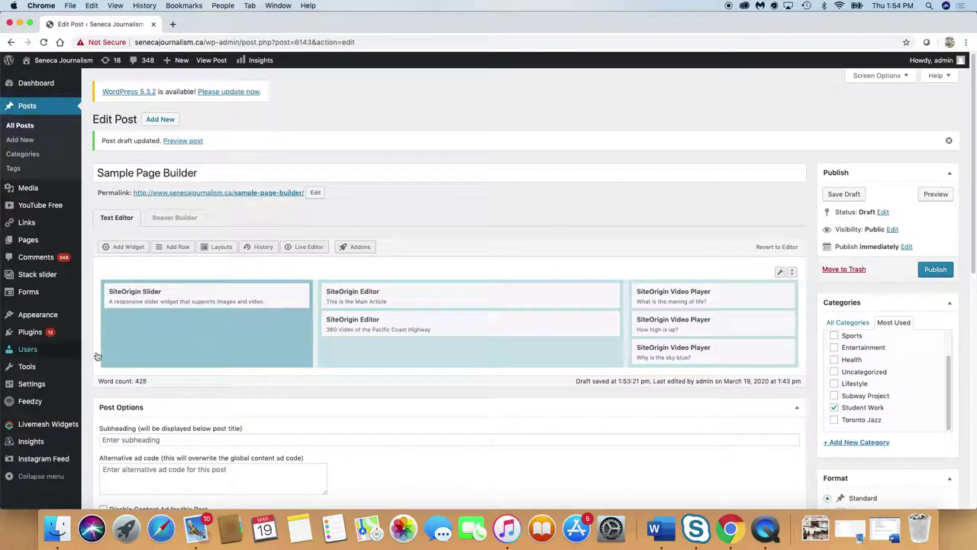
pyautogui.click(128, 247)
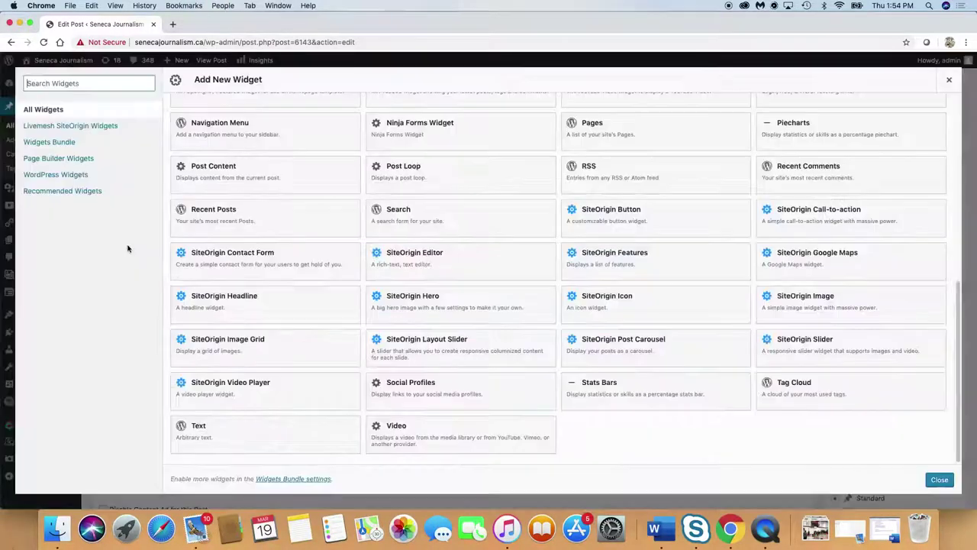
pyautogui.click(432, 256)
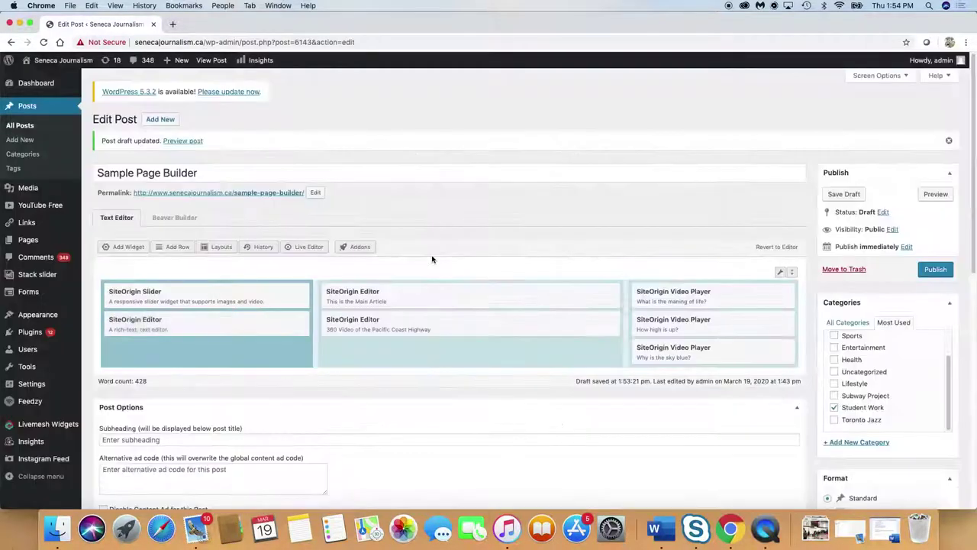
pyautogui.click(244, 320)
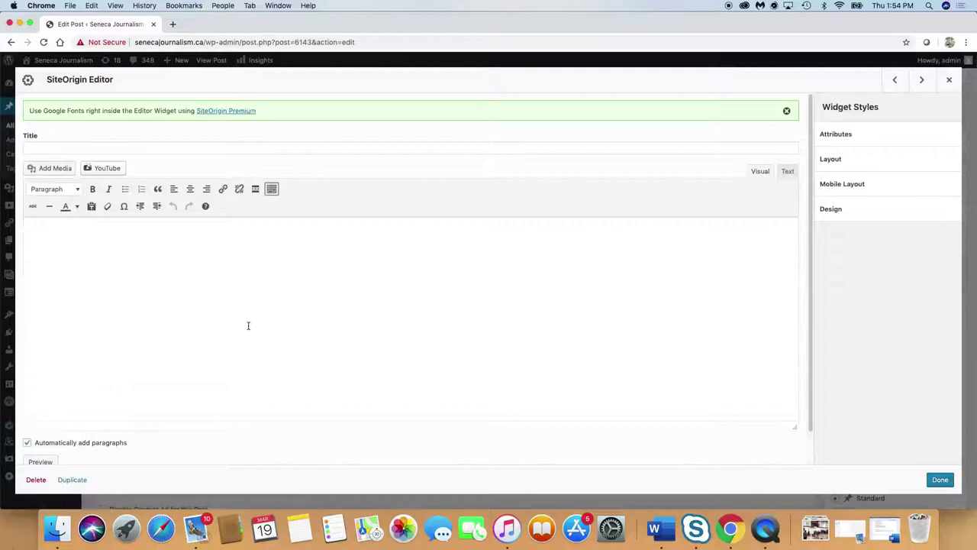
pyautogui.click(48, 145)
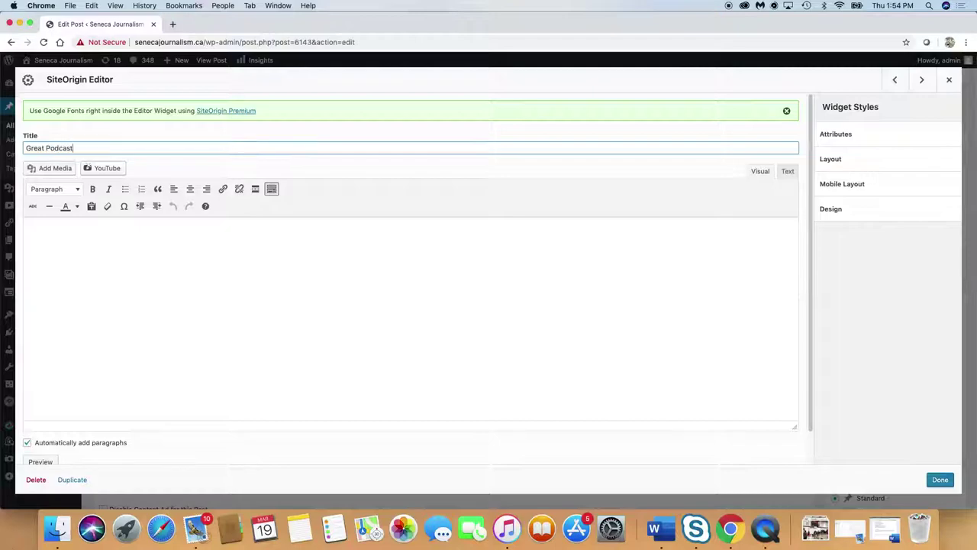
pyautogui.click(96, 248)
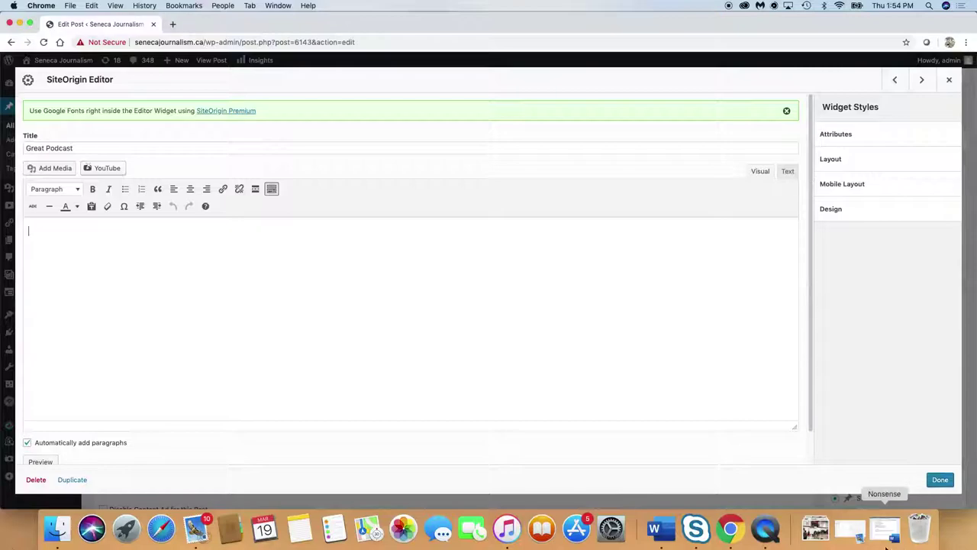
# Paste the SoundCloud podcast link from the Word notes into its body and save the widget.
pyautogui.click(883, 536)
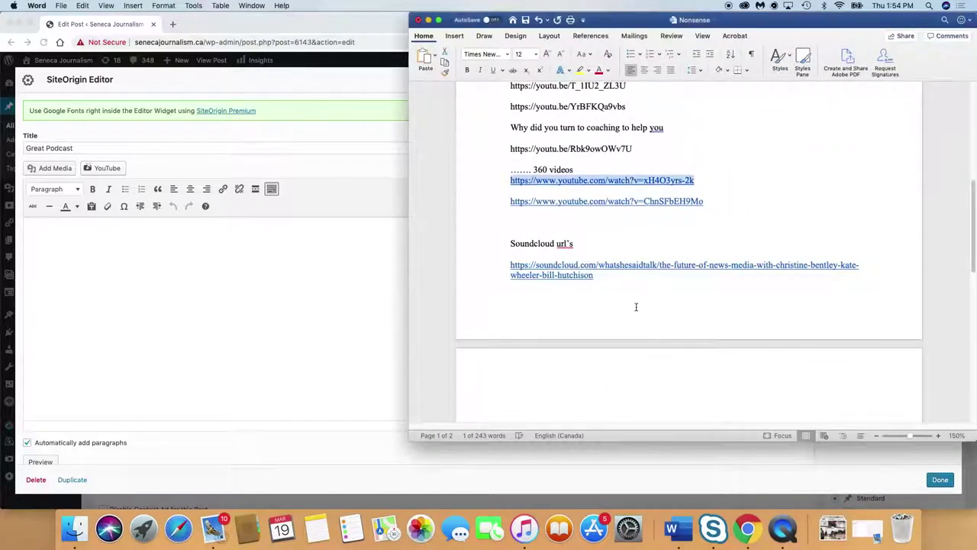
pyautogui.moveTo(602, 276); pyautogui.dragTo(509, 267)
pyautogui.press('super+c')
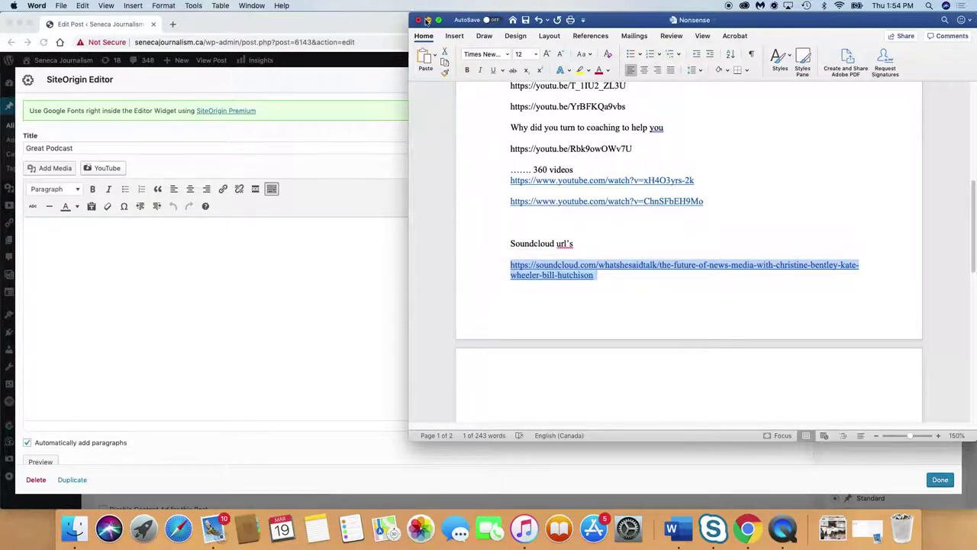
pyautogui.click(427, 20)
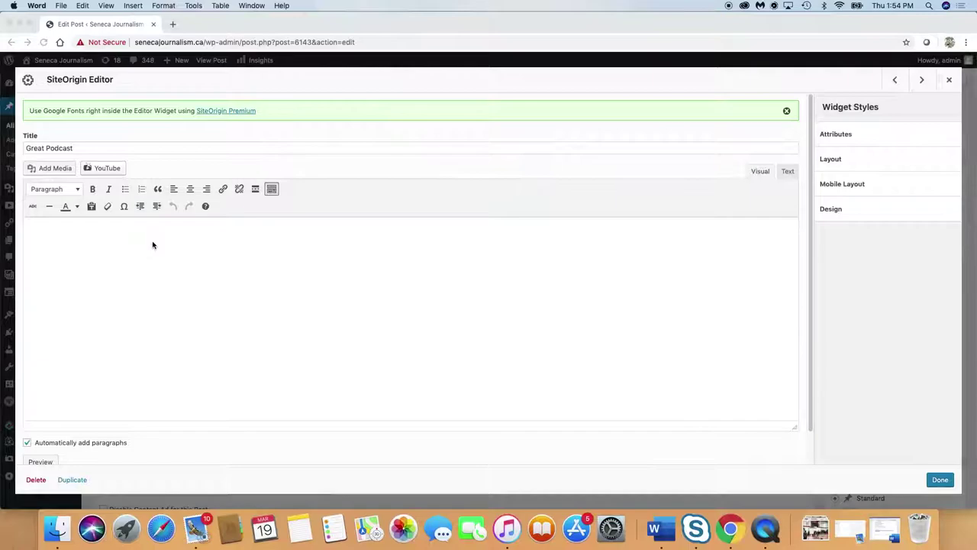
pyautogui.click(136, 262)
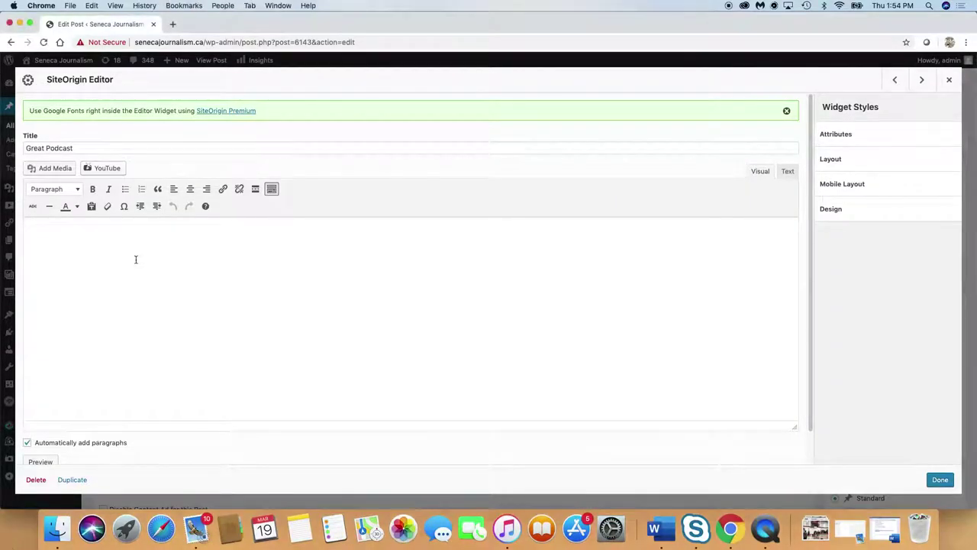
pyautogui.press('super+v')
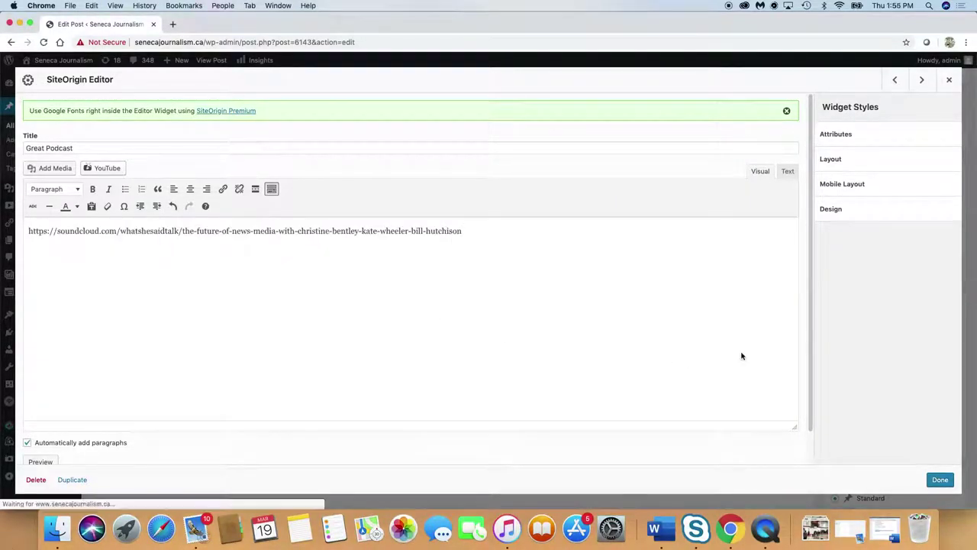
pyautogui.click(941, 480)
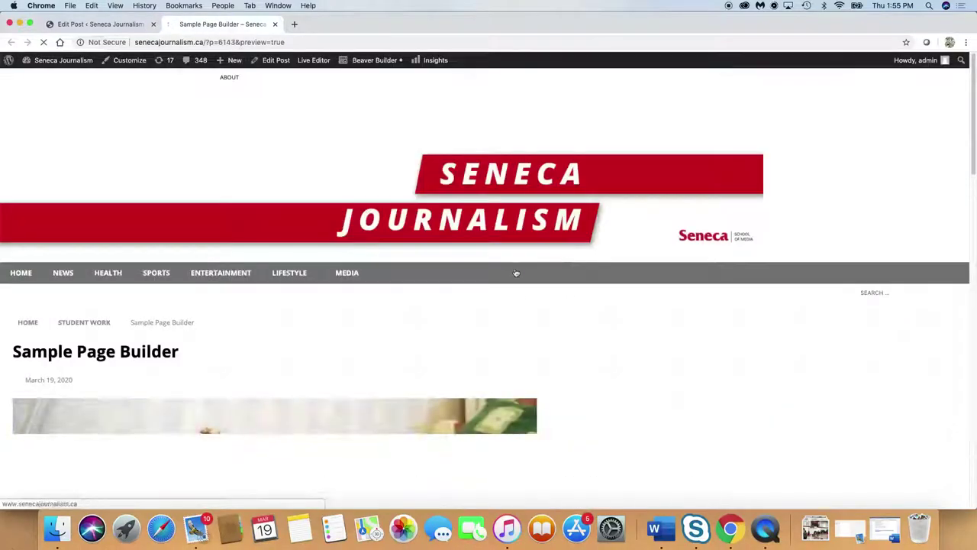
# Play the embedded 360 video in the preview, pan its view toward the road, then pause it.
pyautogui.scroll(-4, 550, 264)
pyautogui.scroll(-7, 517, 271)
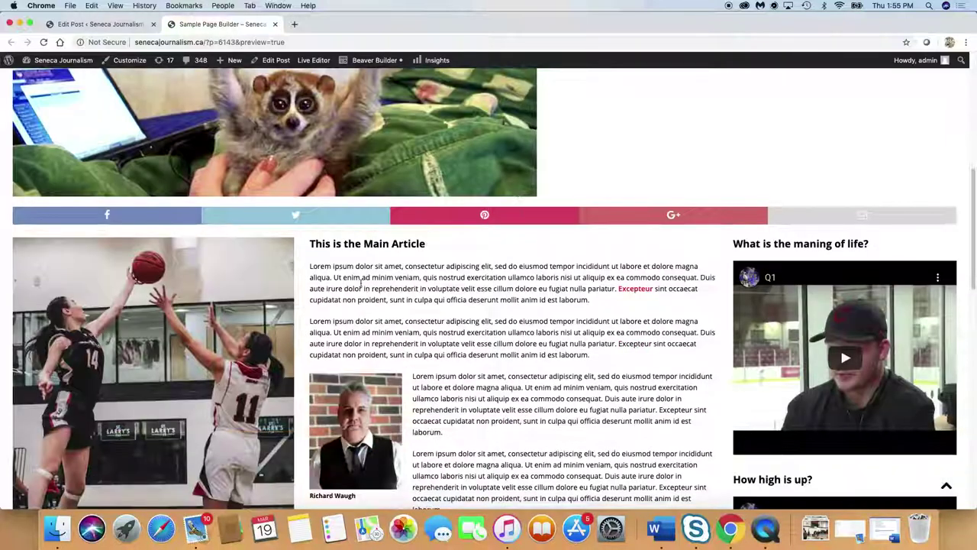
pyautogui.scroll(-1, 292, 366)
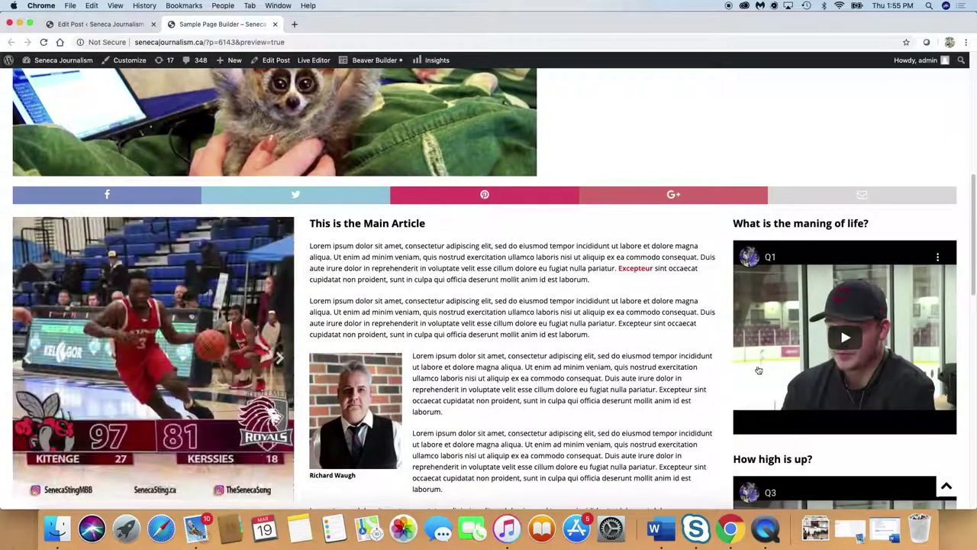
pyautogui.scroll(-5, 861, 370)
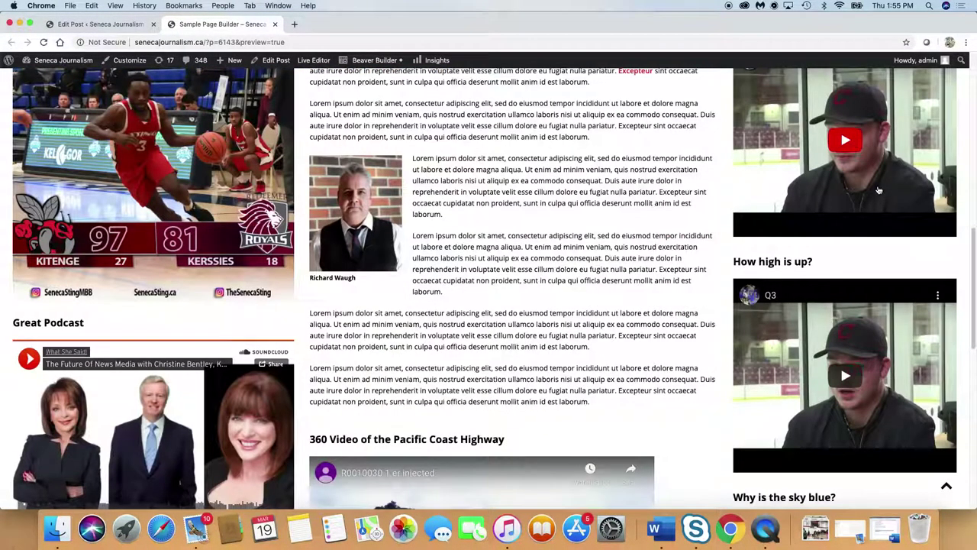
pyautogui.scroll(-5, 880, 191)
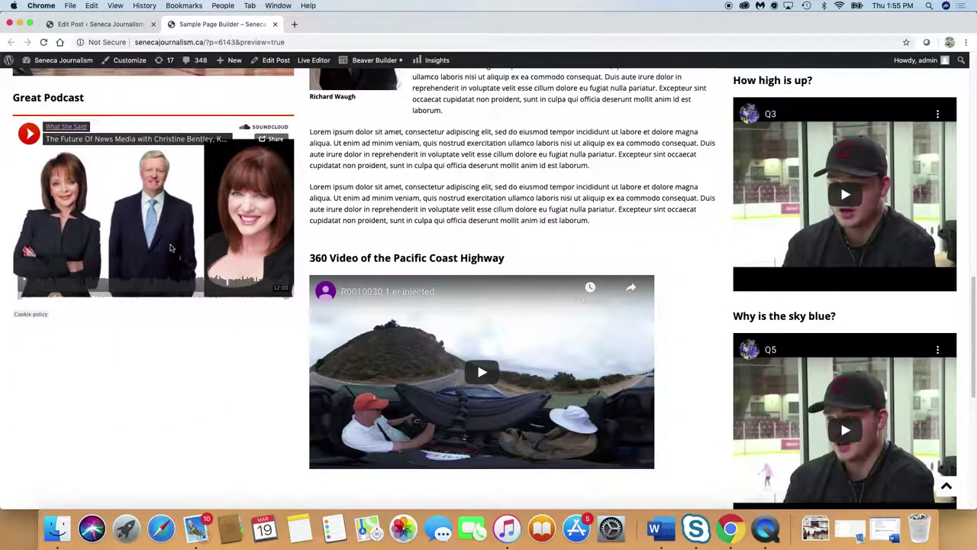
pyautogui.click(475, 373)
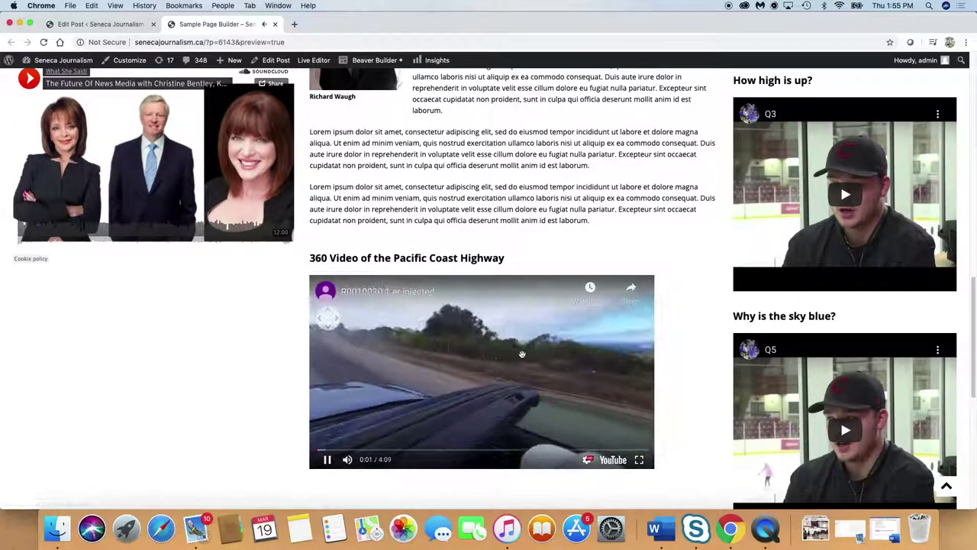
pyautogui.moveTo(561, 368); pyautogui.dragTo(482, 371)
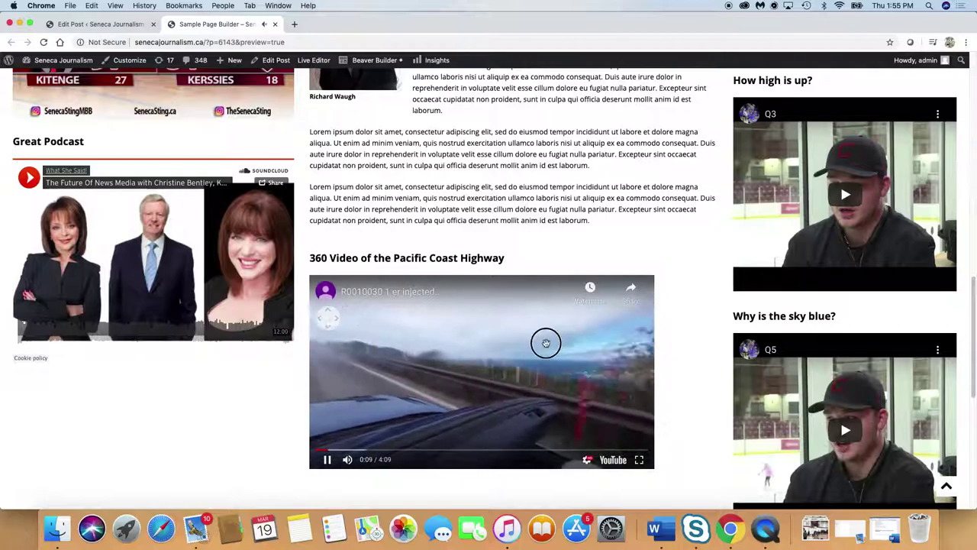
pyautogui.moveTo(546, 343); pyautogui.dragTo(361, 355)
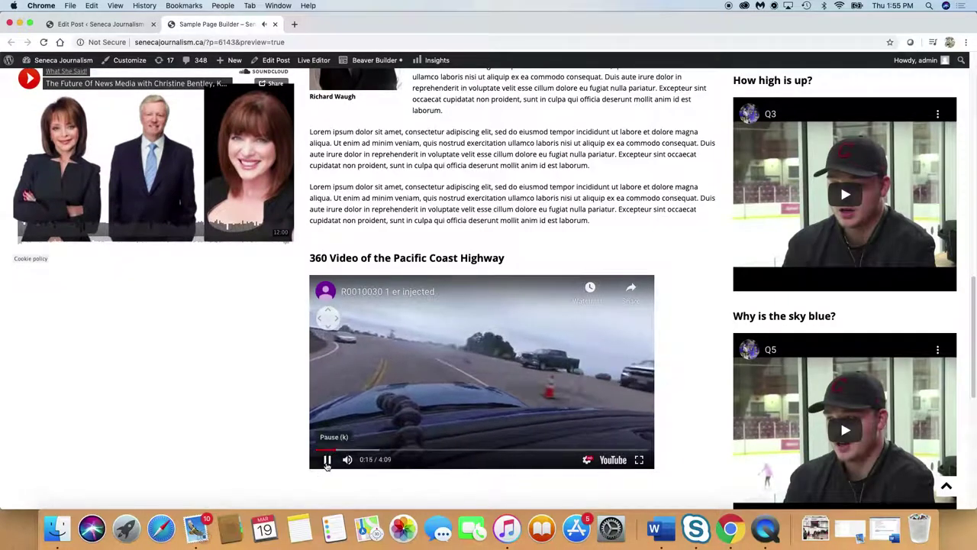
pyautogui.click(327, 460)
# Scroll through the preview to review the slider, article, videos and podcast.
pyautogui.scroll(3, 409, 262)
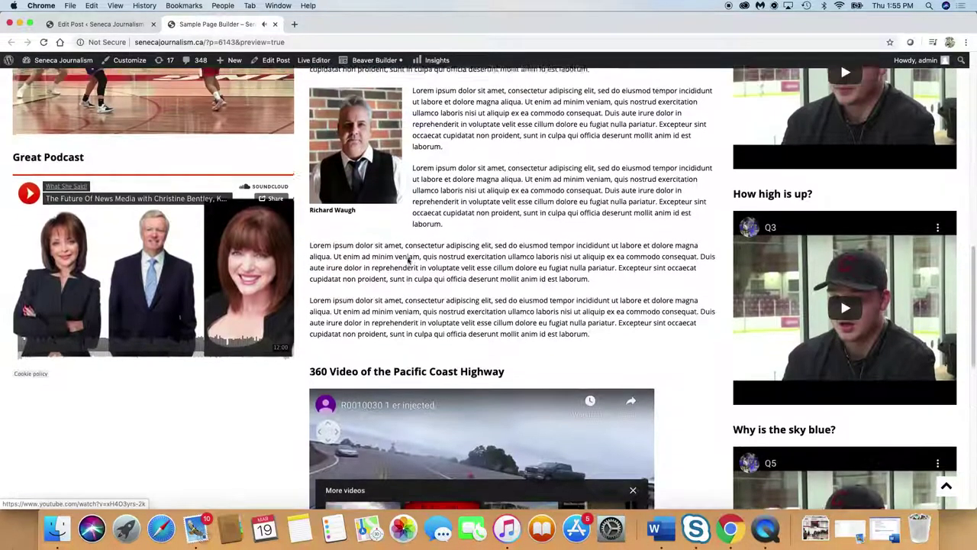
pyautogui.scroll(4, 409, 261)
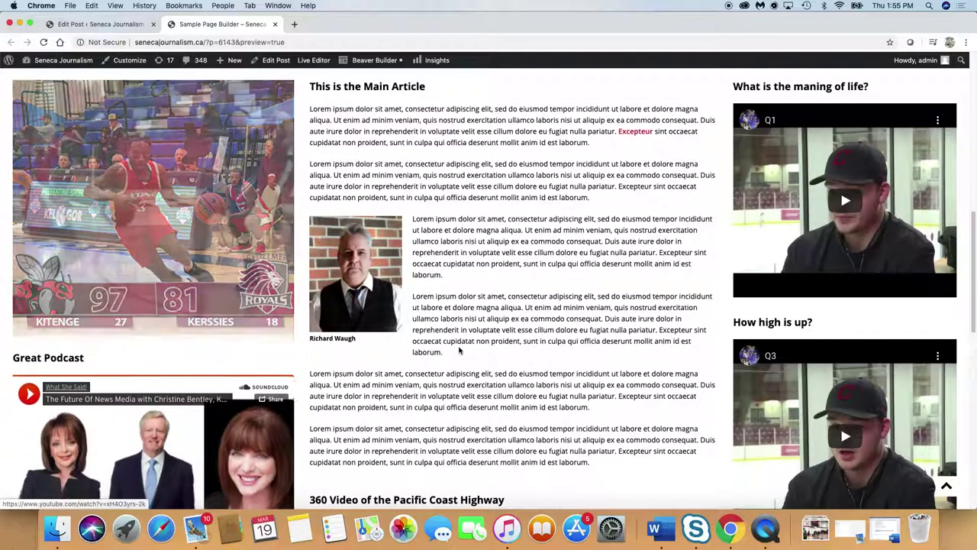
pyautogui.scroll(-5, 459, 349)
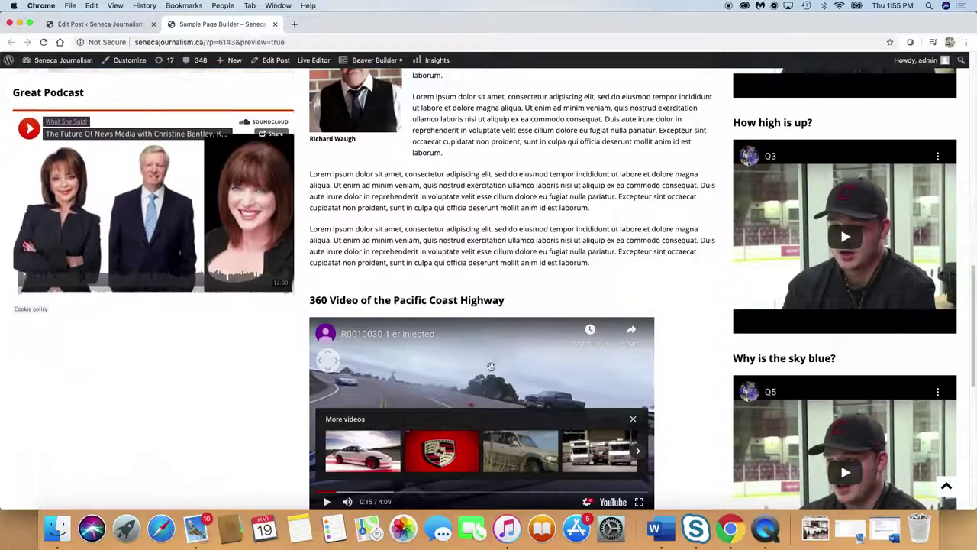
pyautogui.scroll(-2, 138, 443)
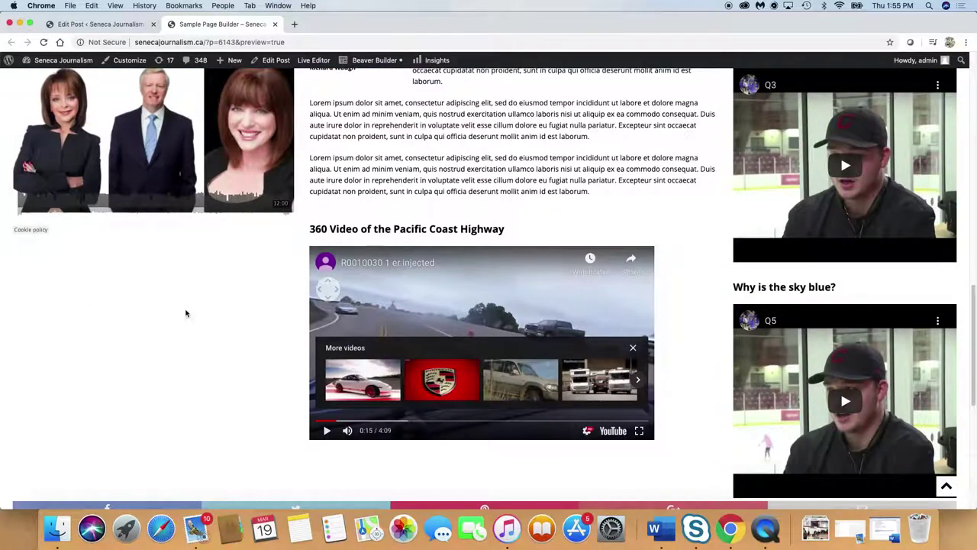
pyautogui.scroll(-3, 147, 302)
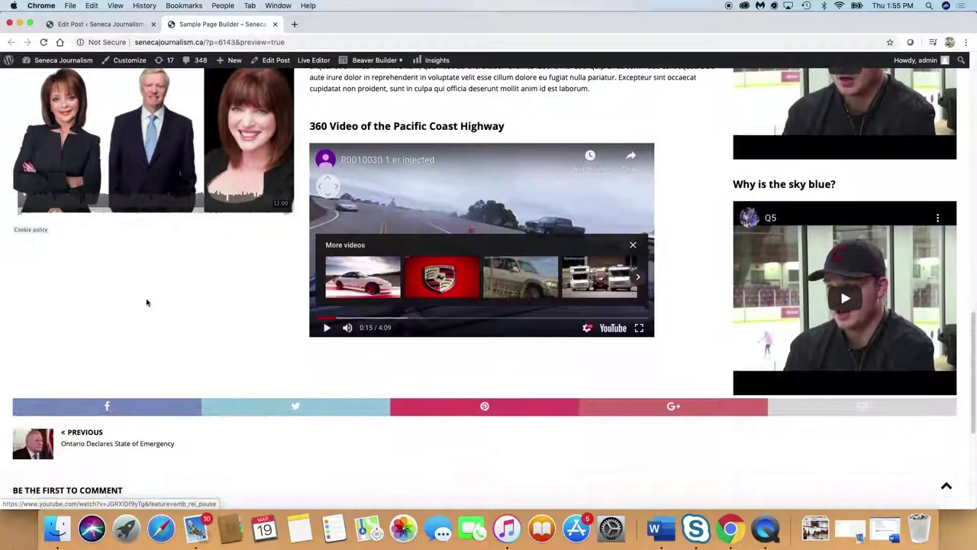
pyautogui.scroll(10, 236, 270)
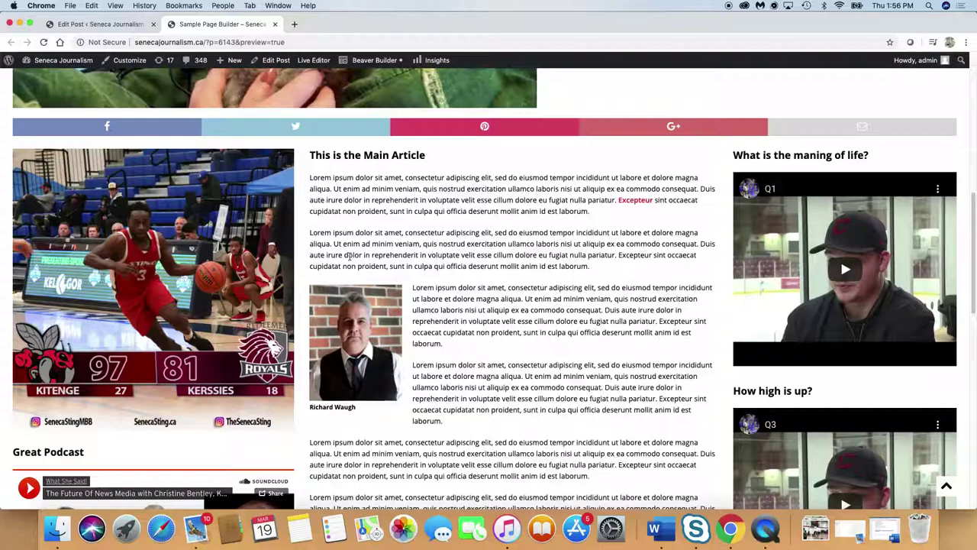
pyautogui.scroll(10, 370, 244)
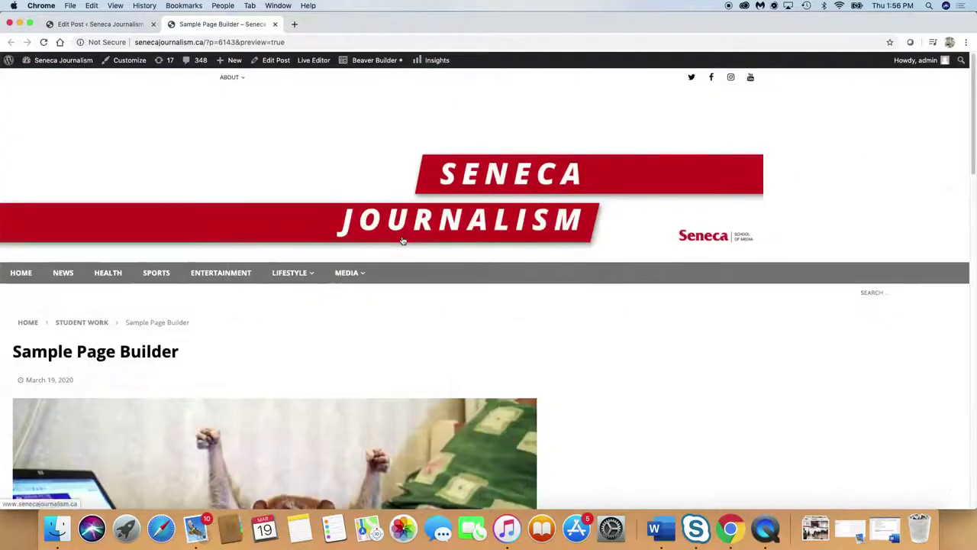
# Close the preview tab and publish the post, now Published on Mar 19, 2020 at 13:56.
pyautogui.click(275, 24)
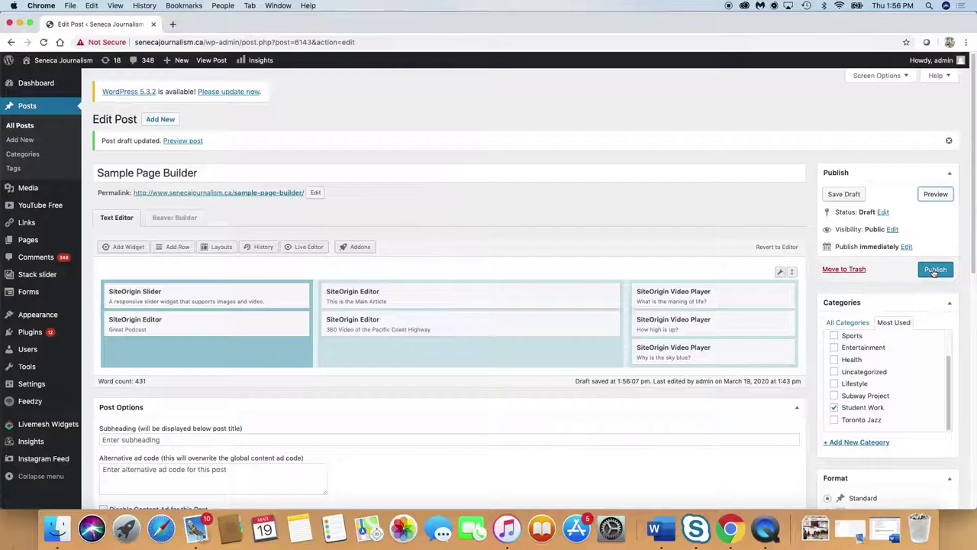
pyautogui.click(934, 270)
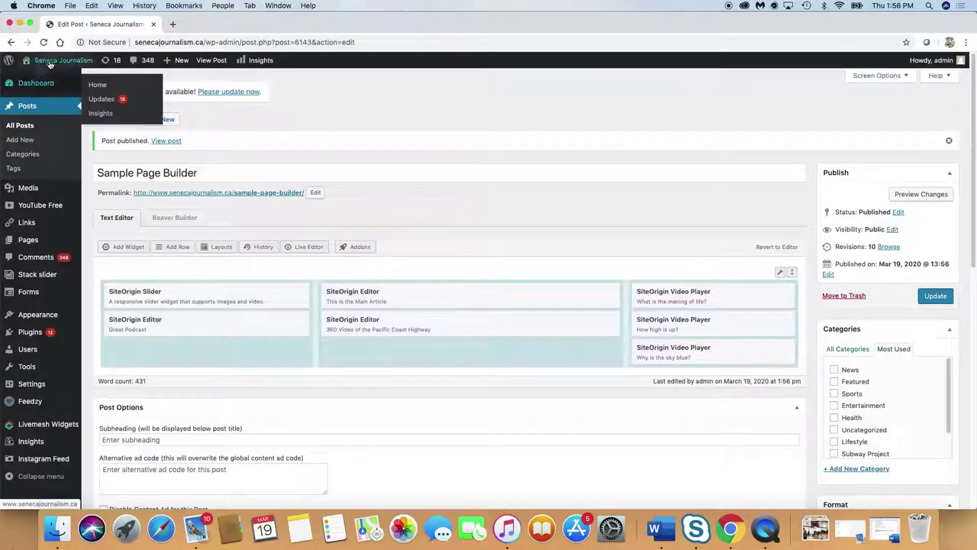
pyautogui.moveTo(51, 68)
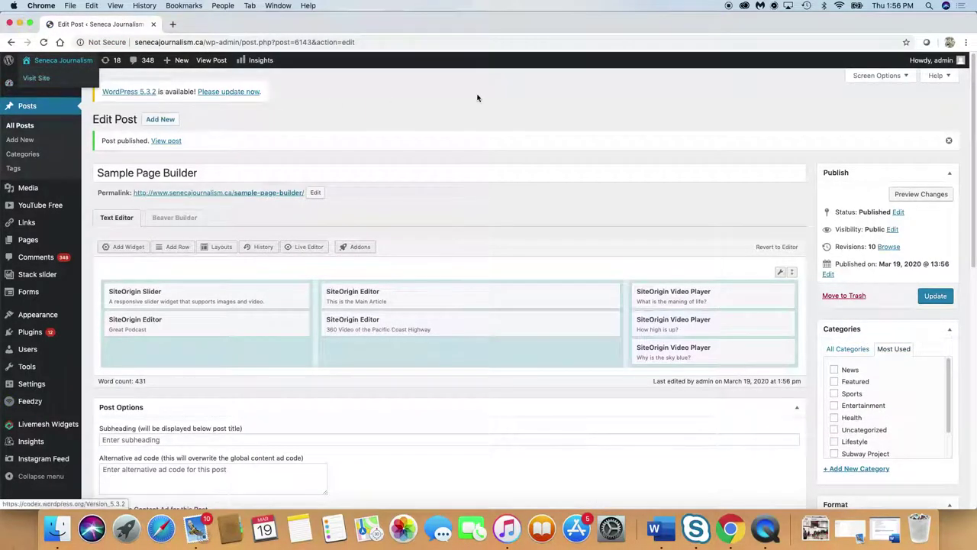